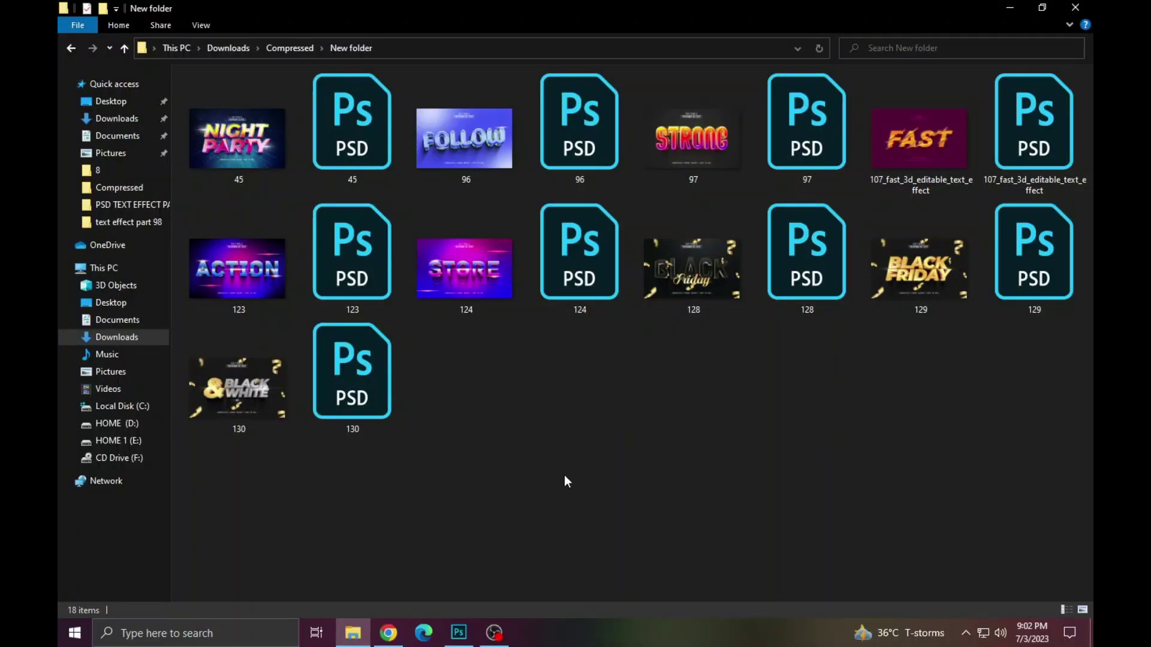
double_click(211, 151)
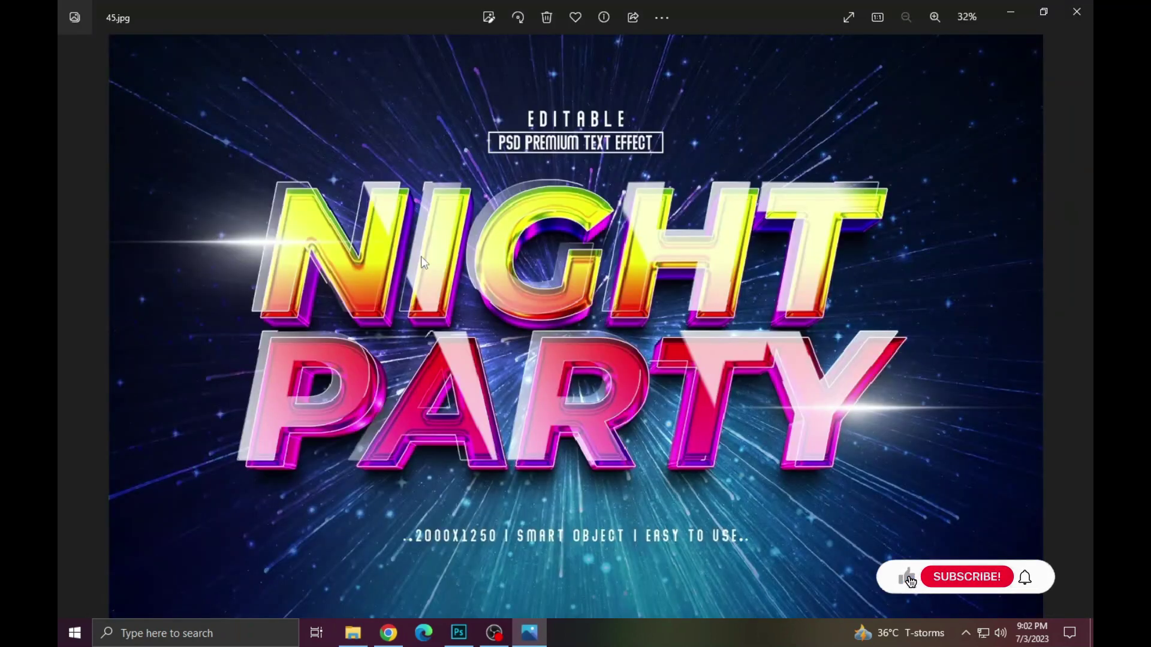
key("Right")
key("Right")
key("Right")
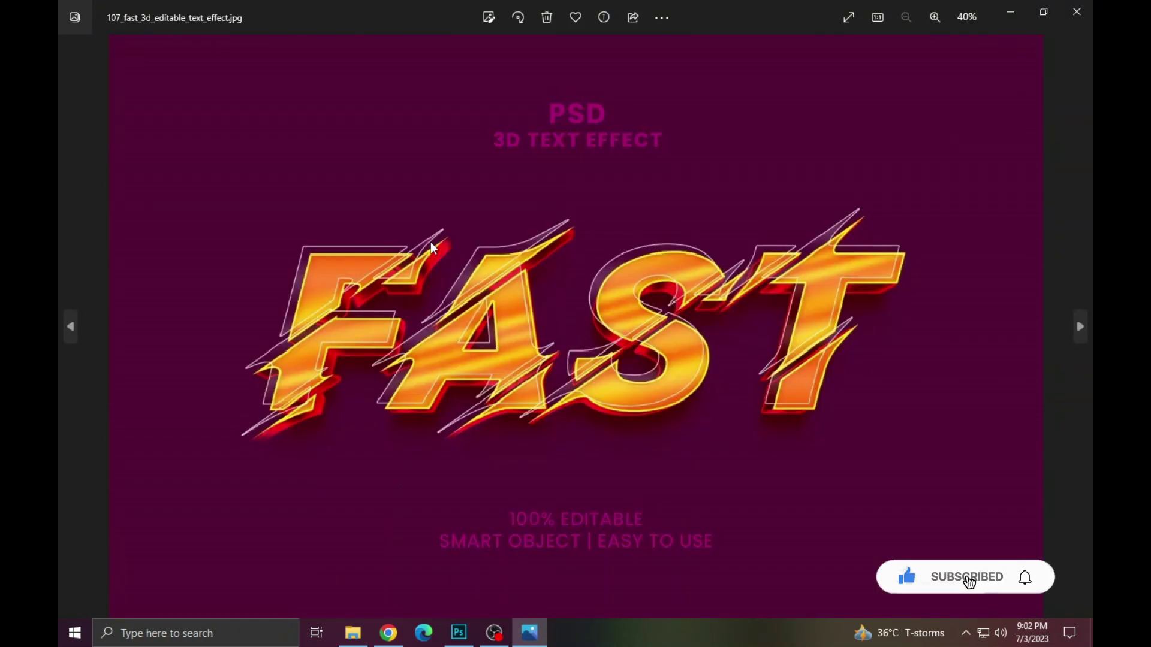
key("Right")
key("Right")
key("Right")
key("Right")
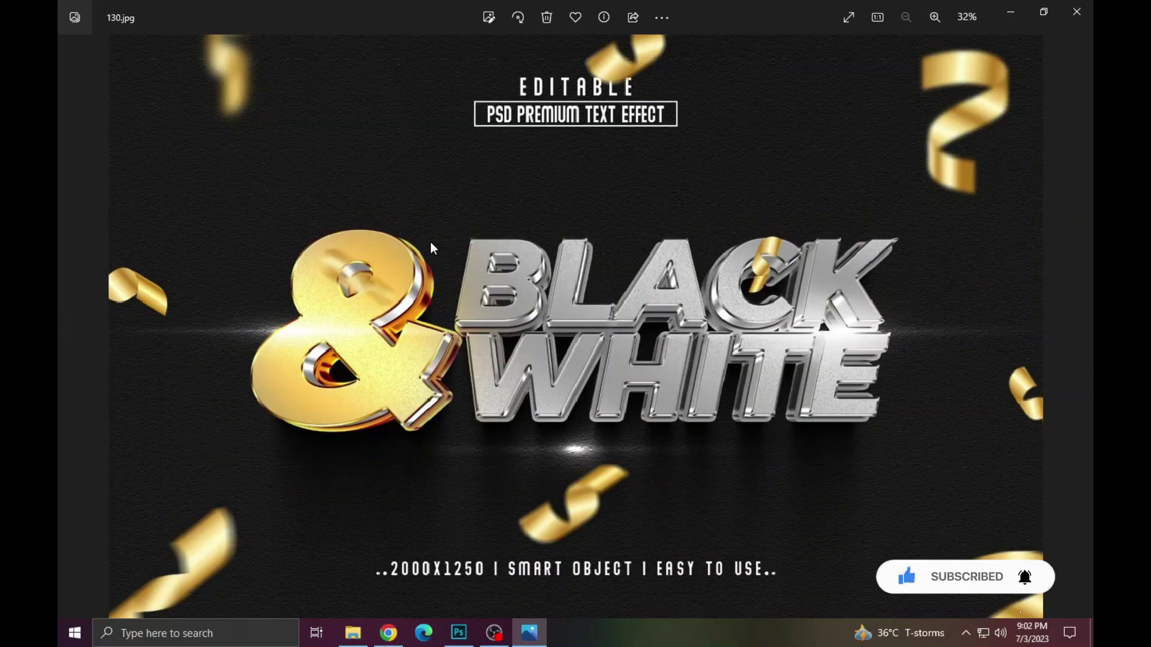
key("Left")
key("Left")
key("Left")
key("Left")
key("Left")
key("Left")
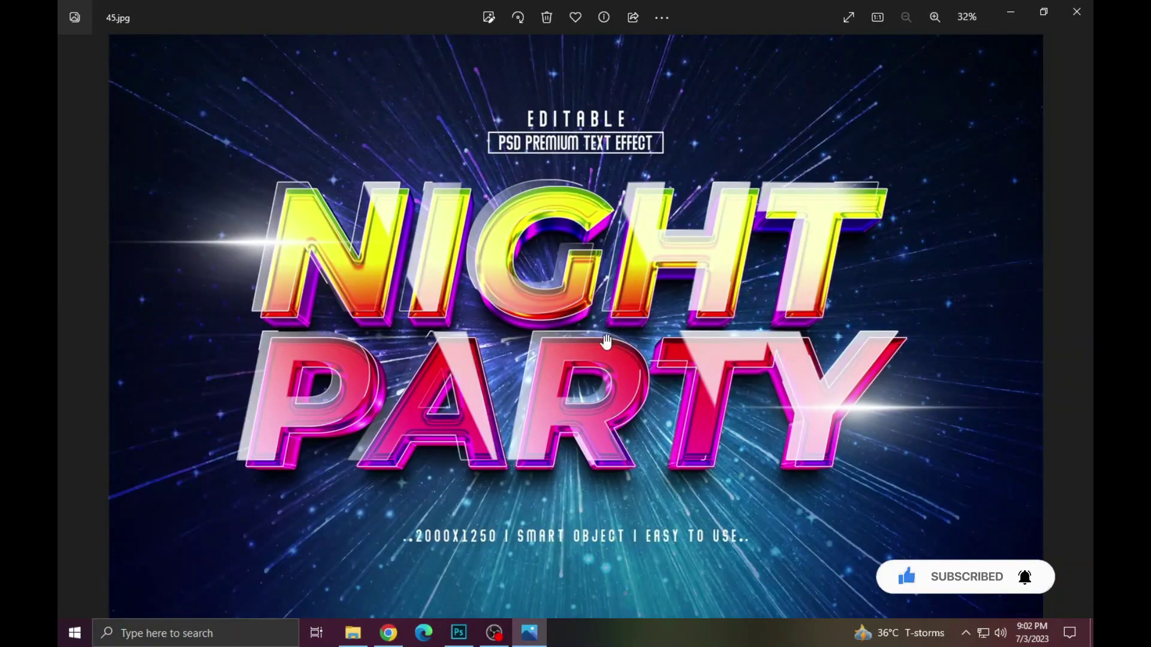
scroll(606, 342, "up", 3)
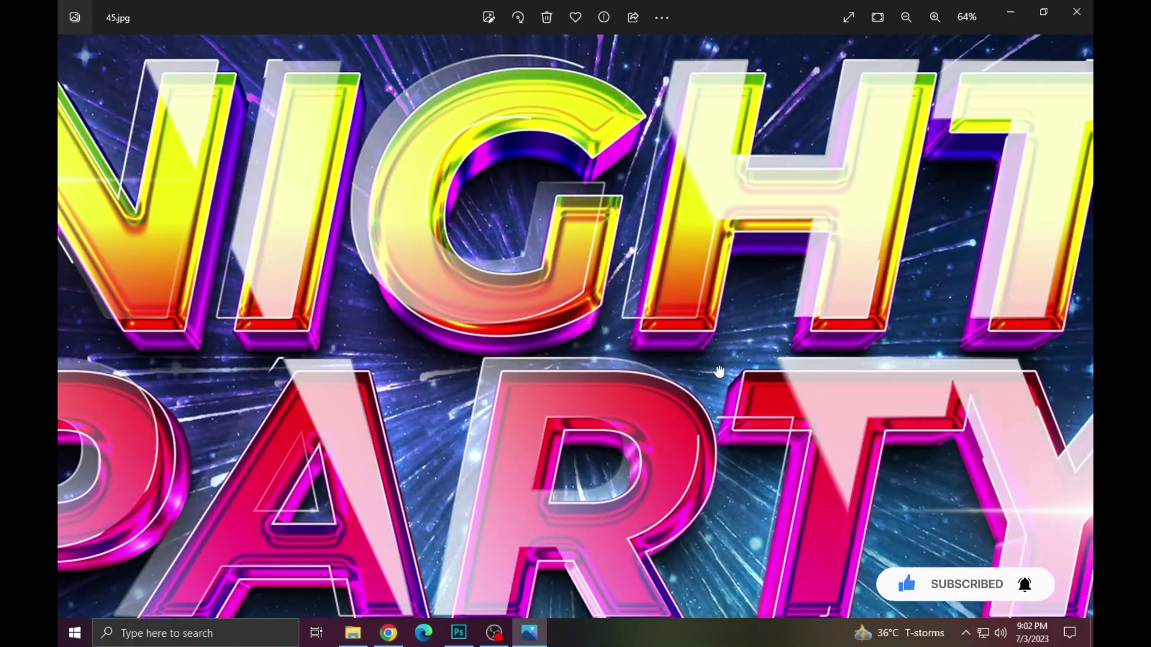
left_click_drag(718, 372, 488, 342)
scroll(488, 341, "down", 3)
key("Right")
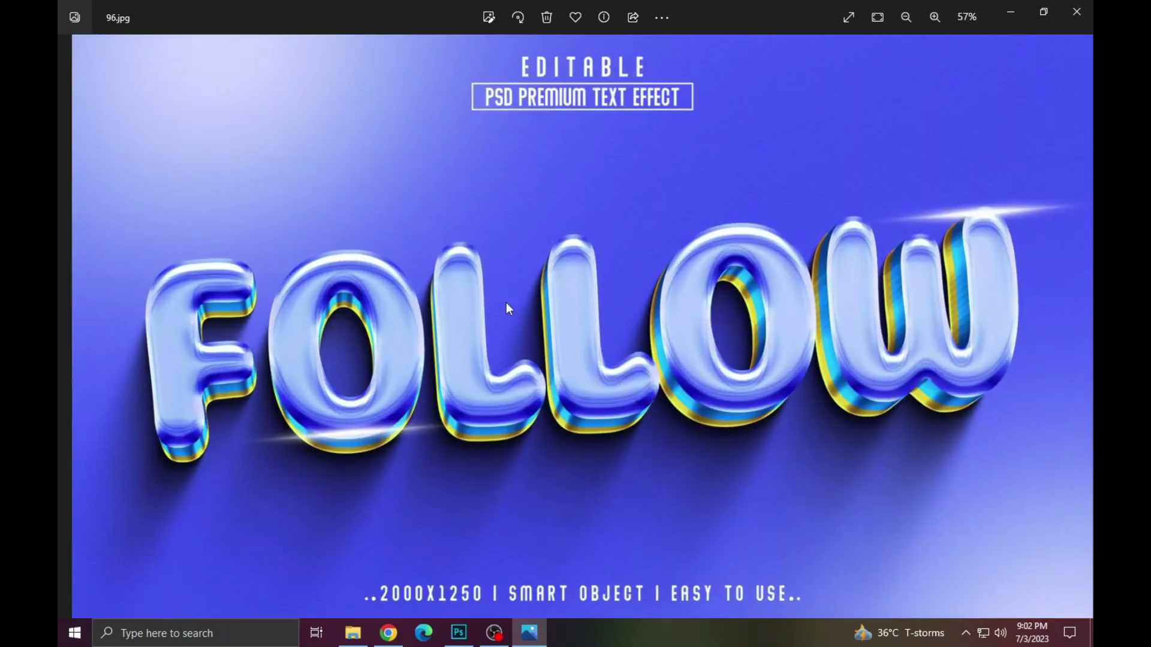
scroll(506, 302, "up", 3)
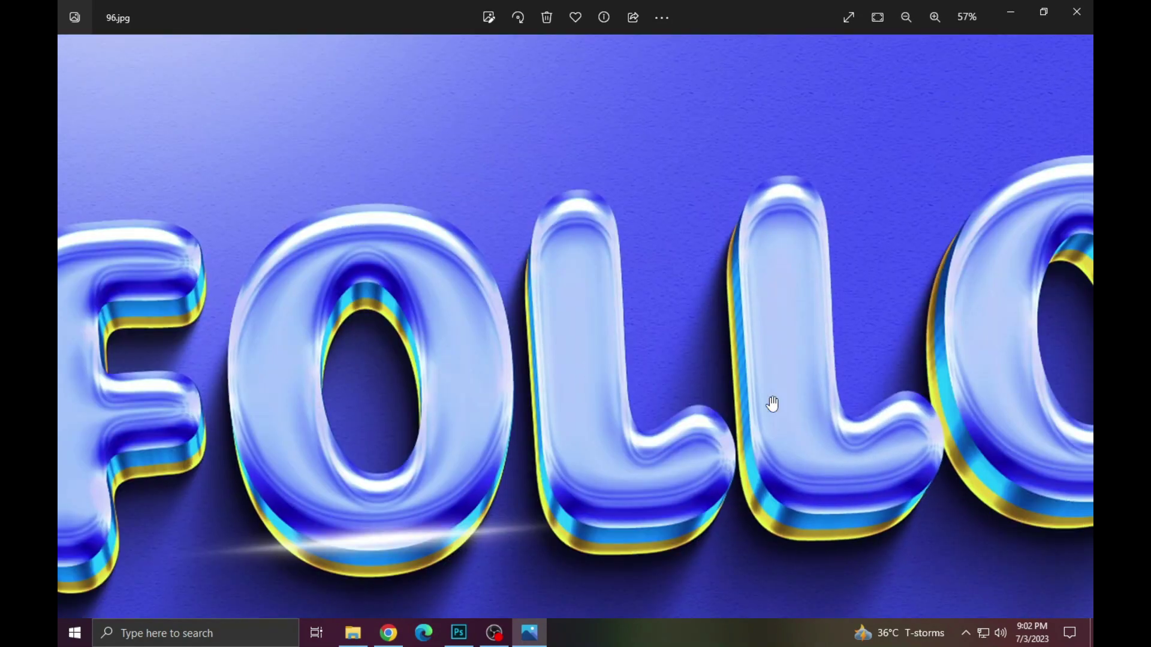
left_click_drag(771, 404, 437, 393)
scroll(597, 392, "down", 3)
key("Right")
scroll(516, 368, "up", 3)
left_click_drag(719, 419, 596, 403)
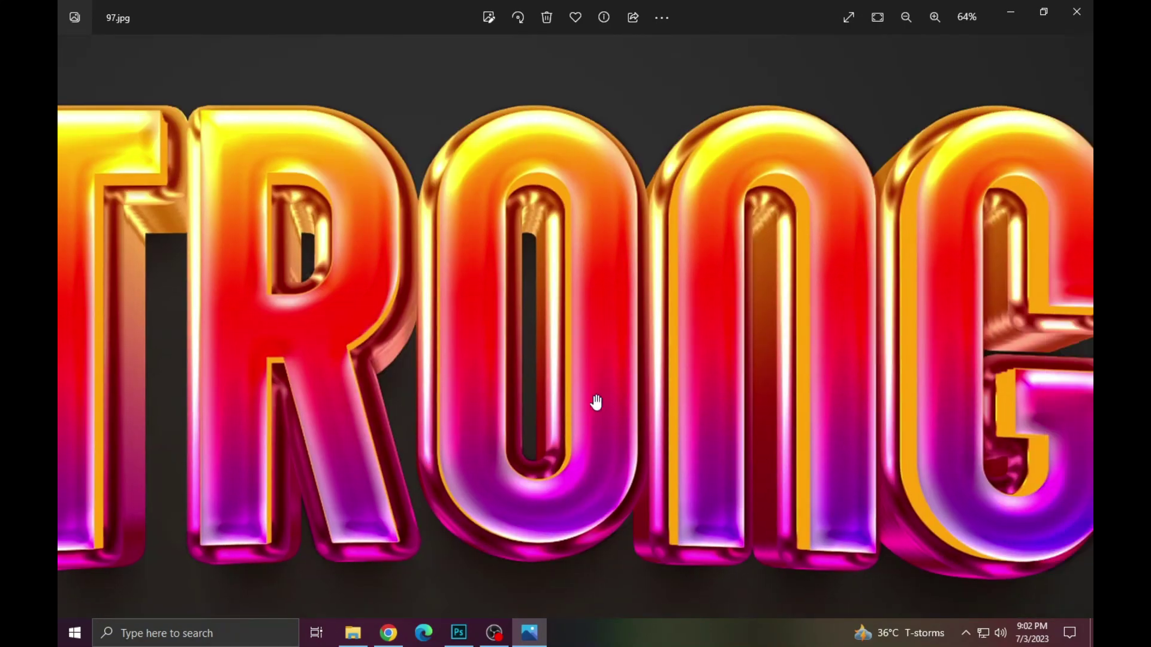
scroll(600, 394, "down", 3)
key("Right")
scroll(610, 359, "up", 3)
mouse_move(528, 359)
left_mouse_down()
mouse_move(629, 380)
mouse_move(570, 391)
left_mouse_up()
scroll(572, 388, "down", 3)
key("Right")
scroll(589, 334, "up", 3)
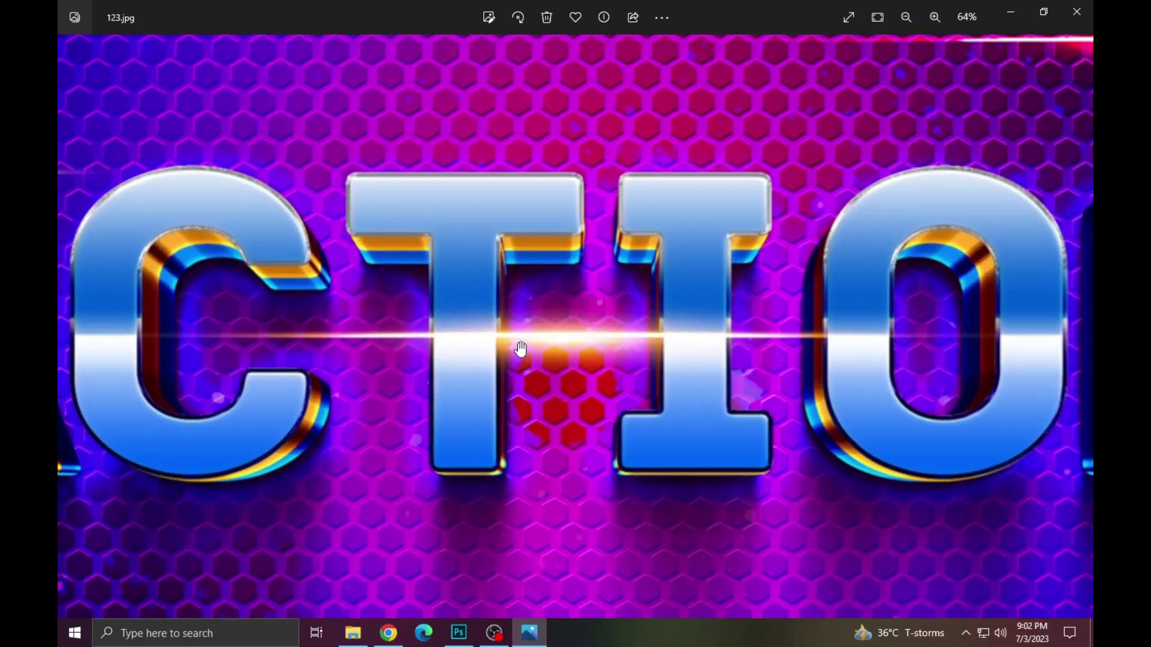
mouse_move(516, 347)
left_mouse_down()
mouse_move(854, 352)
mouse_move(652, 353)
mouse_move(578, 367)
left_mouse_up()
left_click_drag(971, 360, 603, 371)
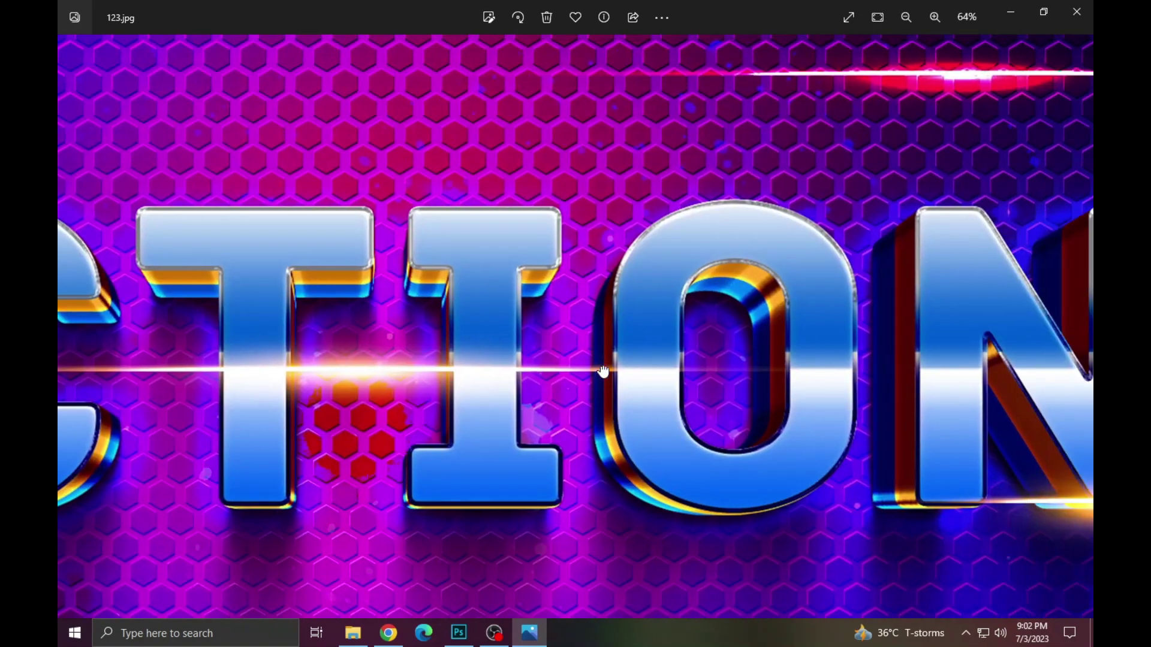
scroll(622, 368, "down", 3)
key("Right")
scroll(519, 341, "up", 3)
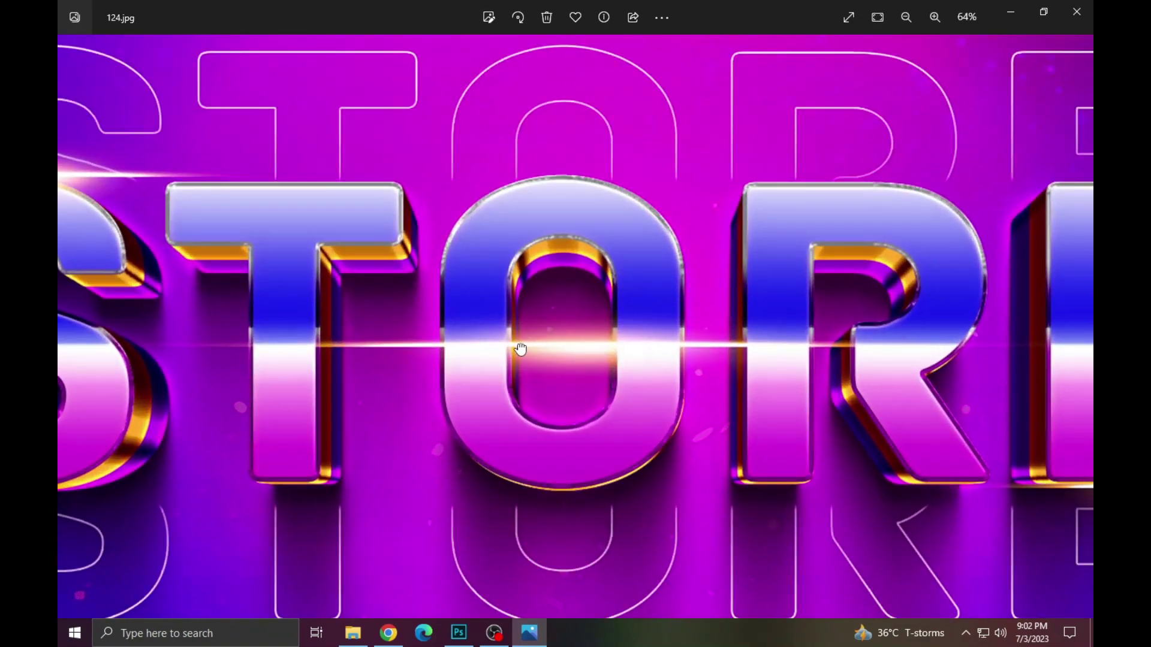
mouse_move(519, 341)
left_mouse_down()
mouse_move(862, 347)
mouse_move(540, 360)
left_mouse_up()
left_click_drag(844, 369, 599, 372)
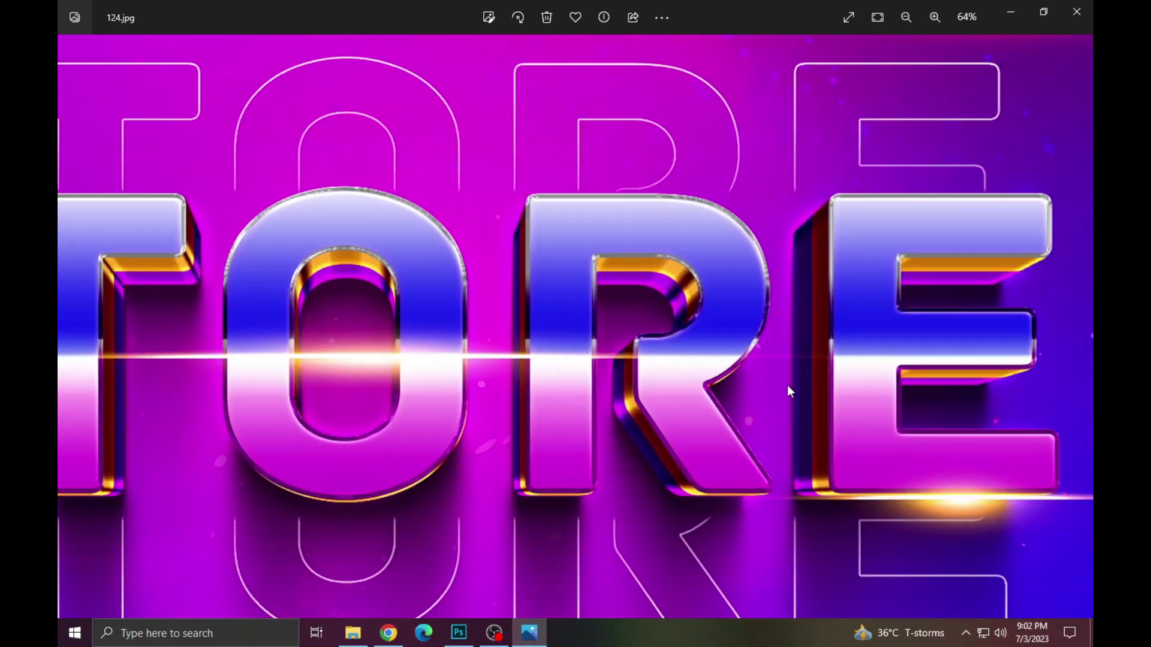
scroll(787, 385, "down", 3)
key("Right")
scroll(595, 368, "up", 3)
mouse_move(488, 367)
left_mouse_down()
mouse_move(756, 361)
mouse_move(683, 377)
mouse_move(473, 342)
left_mouse_up()
scroll(470, 337, "down", 3)
key("Right")
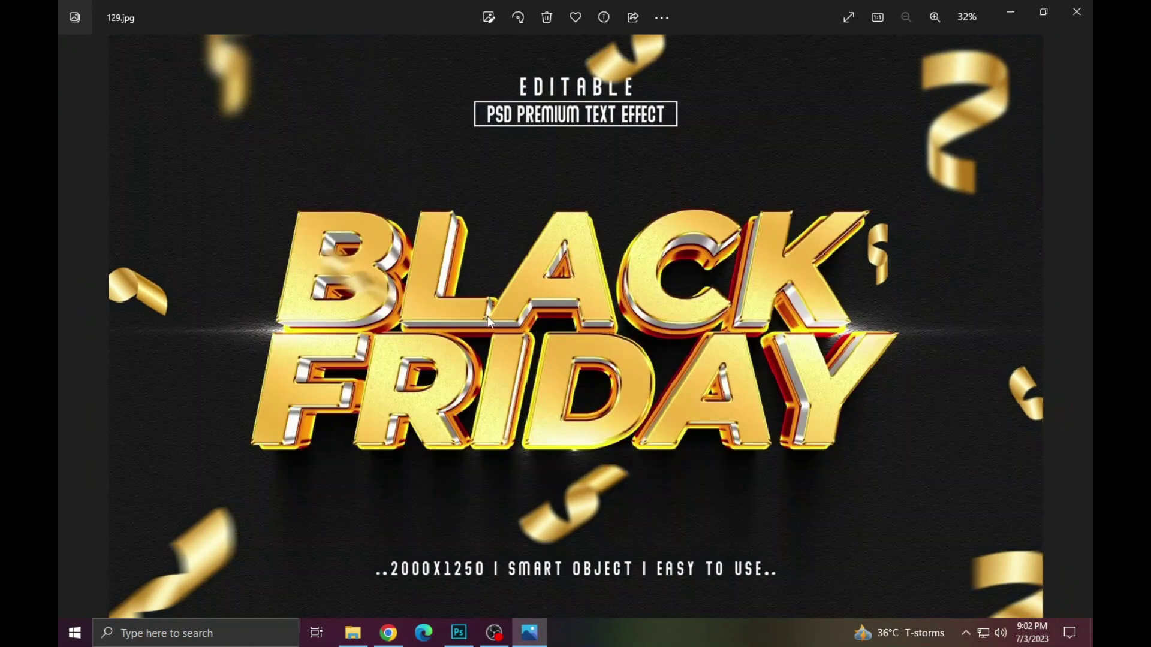
scroll(545, 304, "up", 3)
left_click_drag(599, 348, 761, 354)
mouse_move(833, 353)
left_mouse_down()
mouse_move(681, 354)
mouse_move(691, 365)
mouse_move(647, 369)
left_mouse_up()
key("Right")
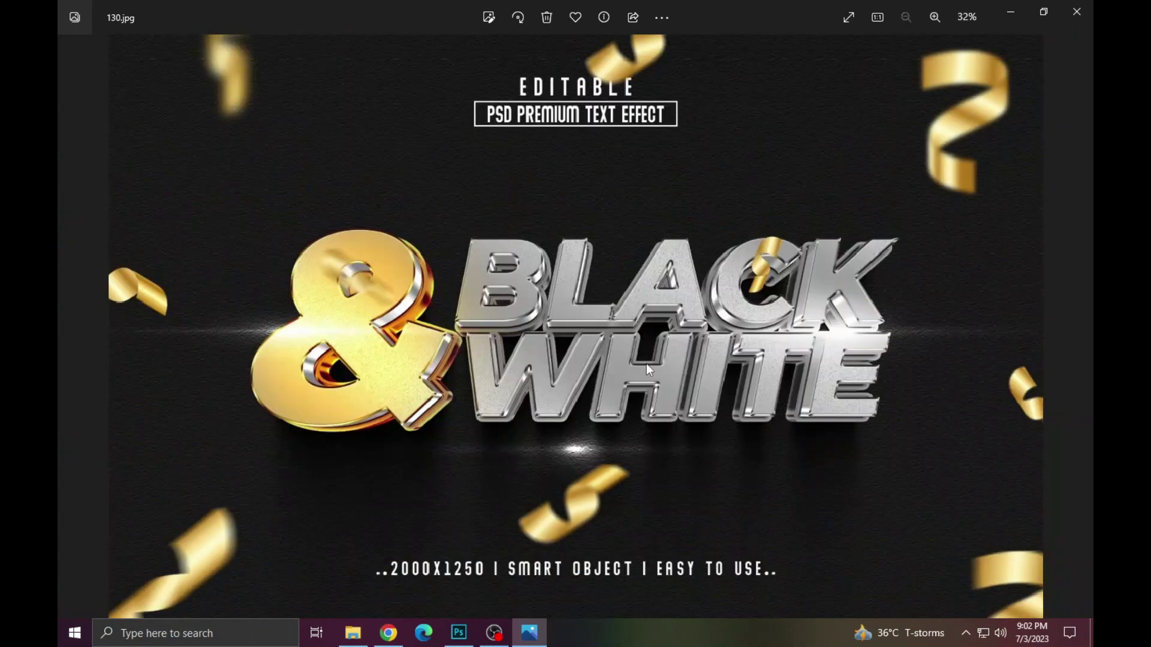
scroll(628, 350, "up", 2)
scroll(629, 351, "up", 1)
left_click_drag(534, 371, 586, 374)
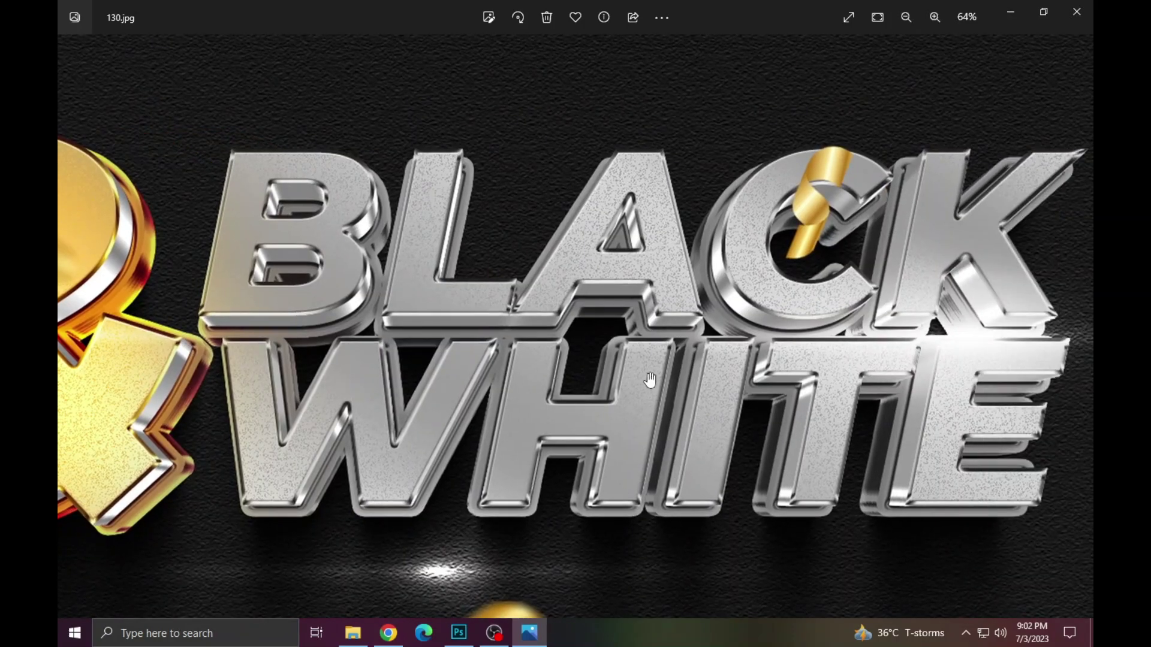
scroll(647, 373, "down", 2)
Close the image viewer and open the 45.psd NIGHT PARTY template with its Layers panel showing.
left_click(1077, 12)
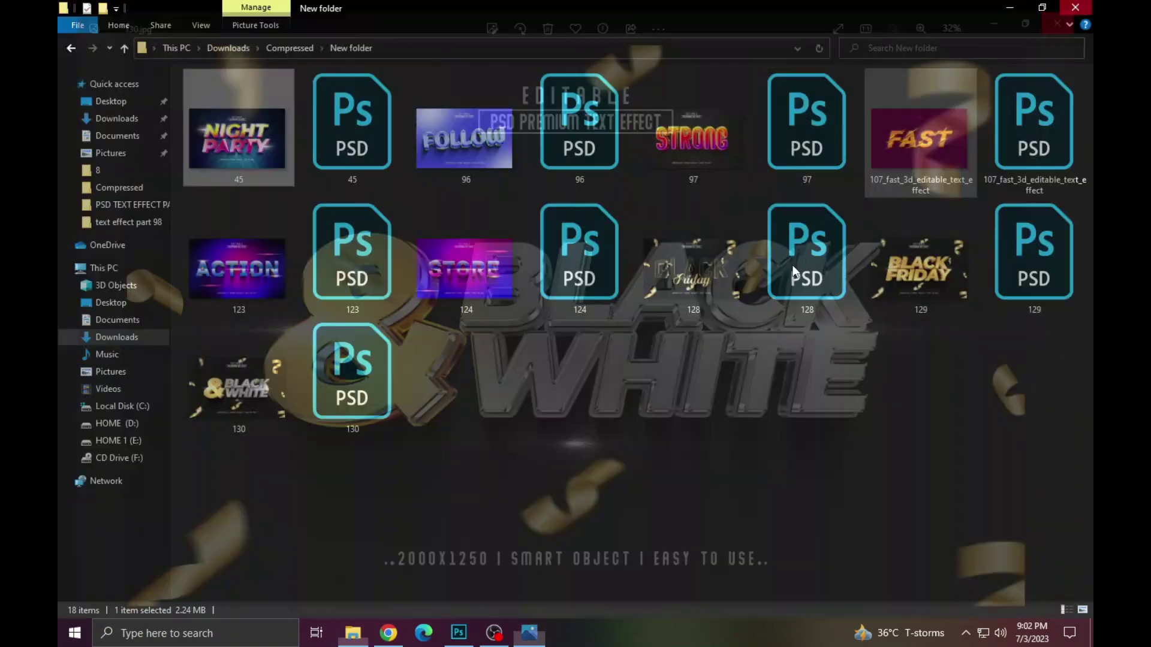
double_click(349, 156)
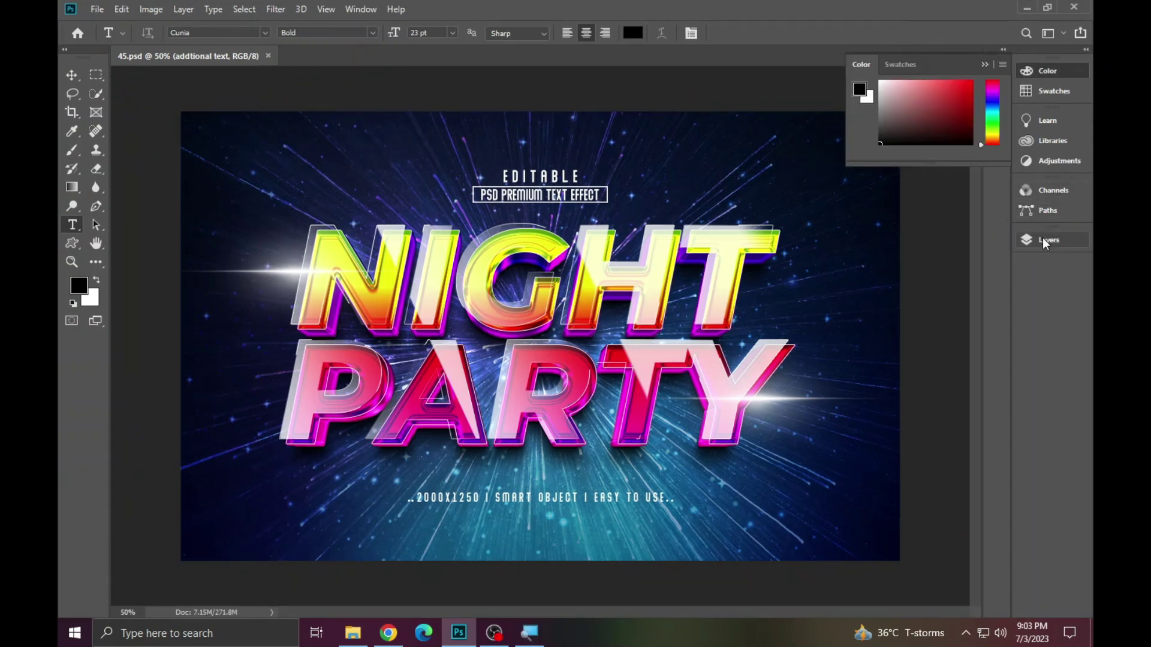
left_click(1045, 239)
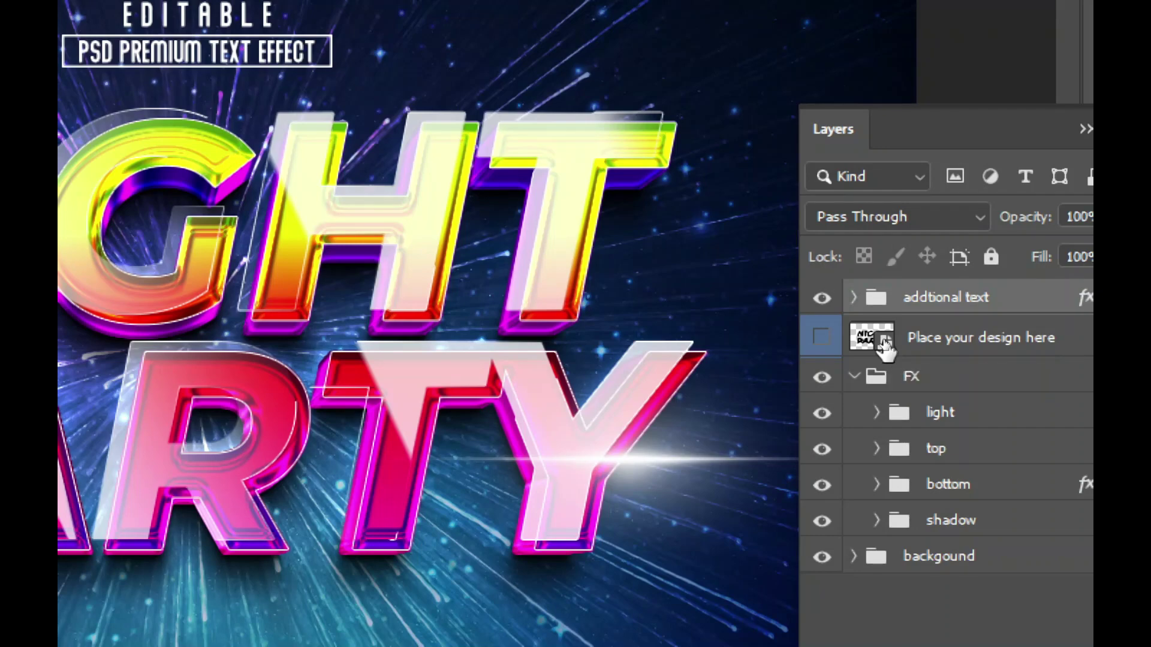
Open the music1.psb smart object contents and replace the word NIGHT with AZHAR.
double_click(884, 341)
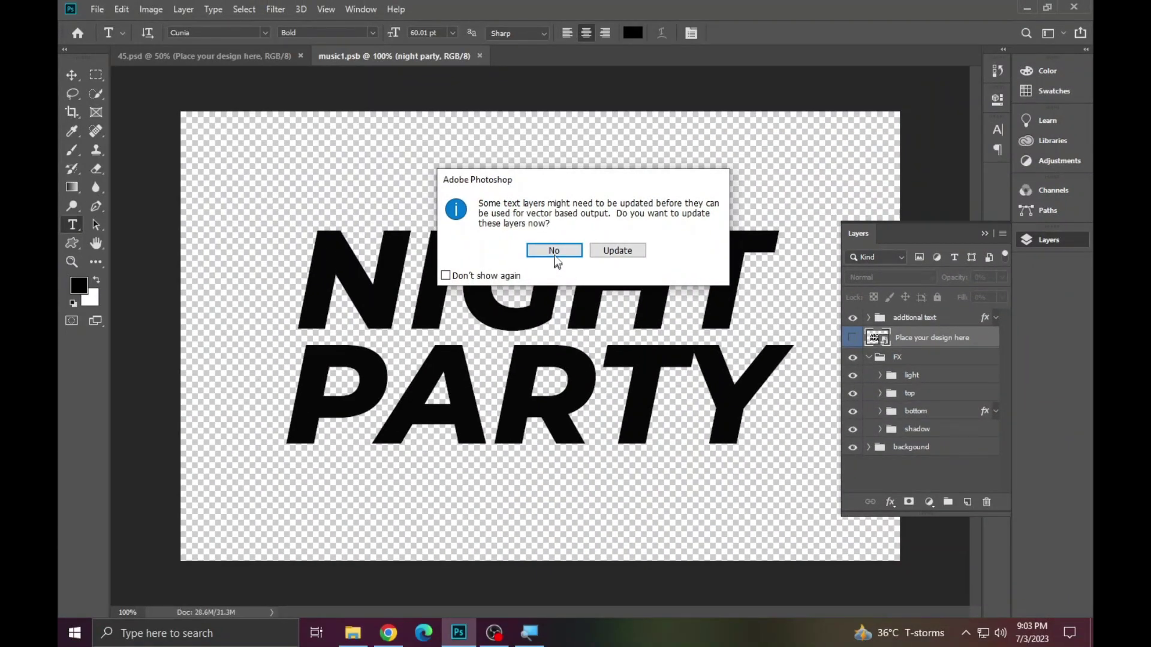
left_click(553, 251)
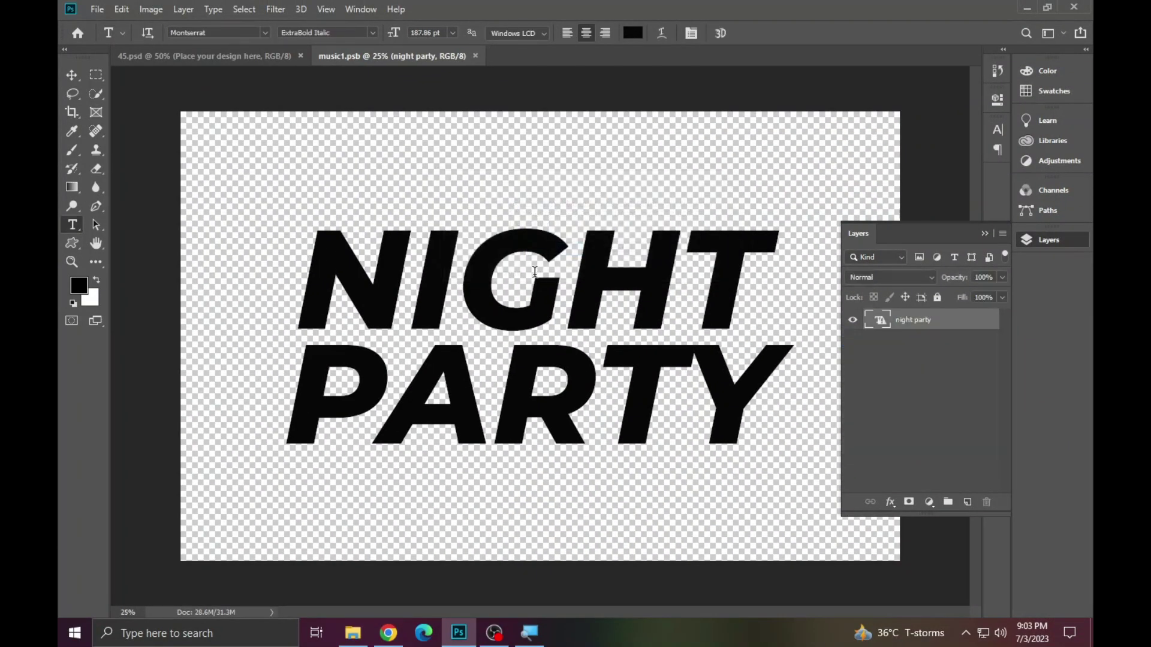
left_click(563, 273)
left_click(563, 268)
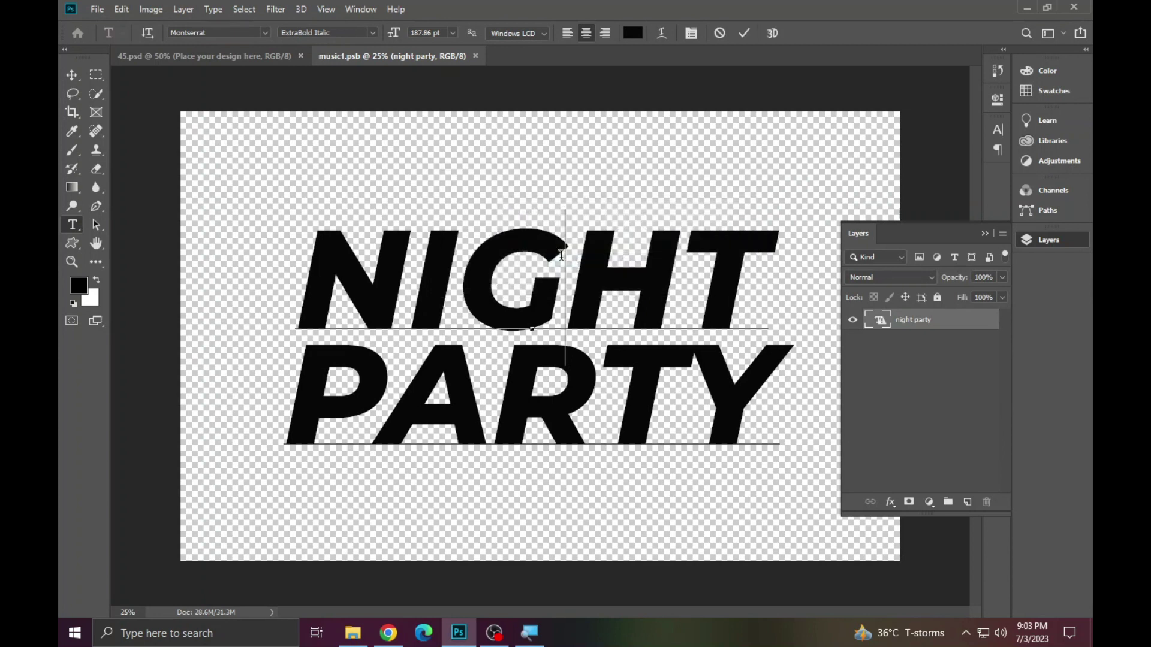
double_click(563, 257)
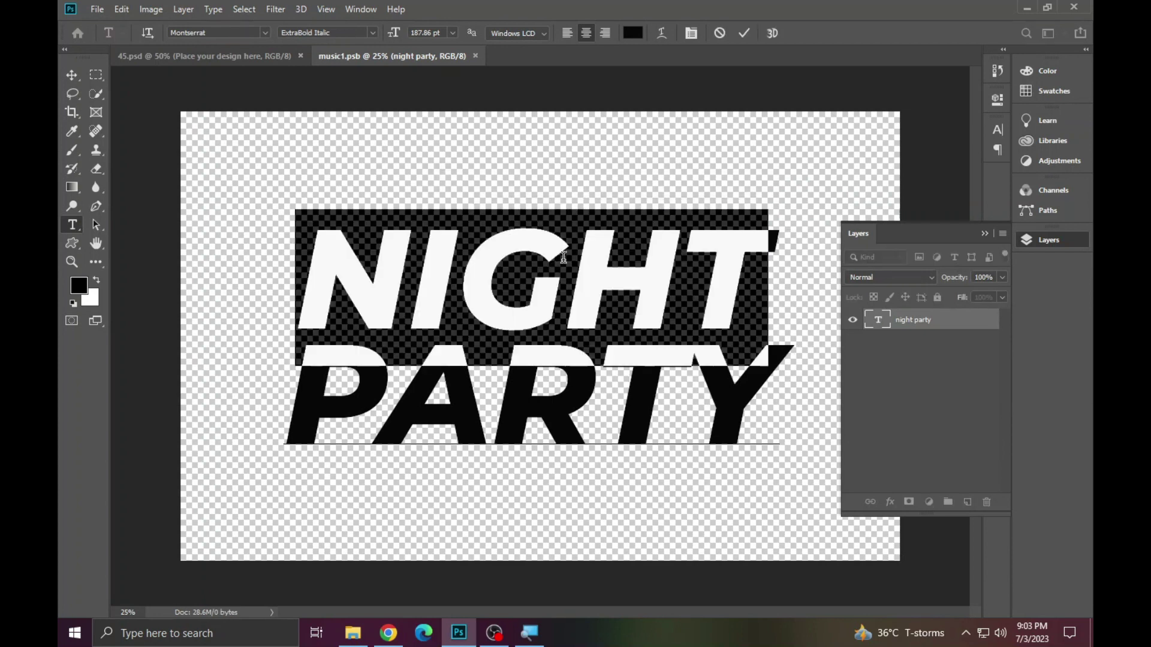
type("AZHAR")
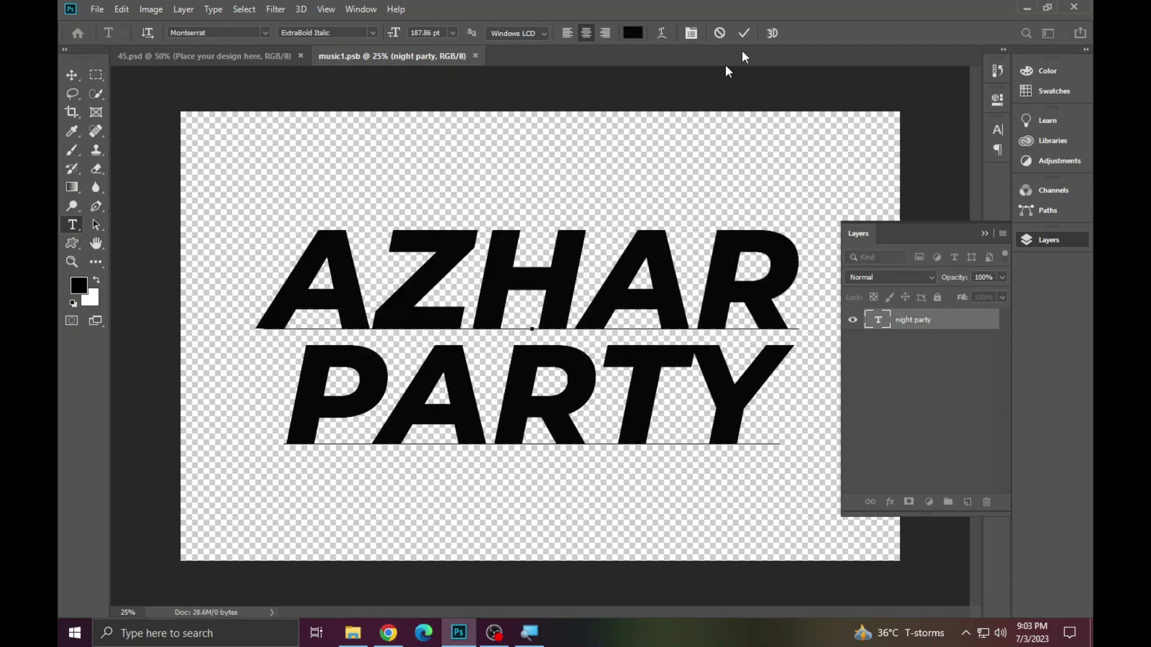
Replace the word PARTY with DESIGN and commit the text edit.
left_click(492, 407)
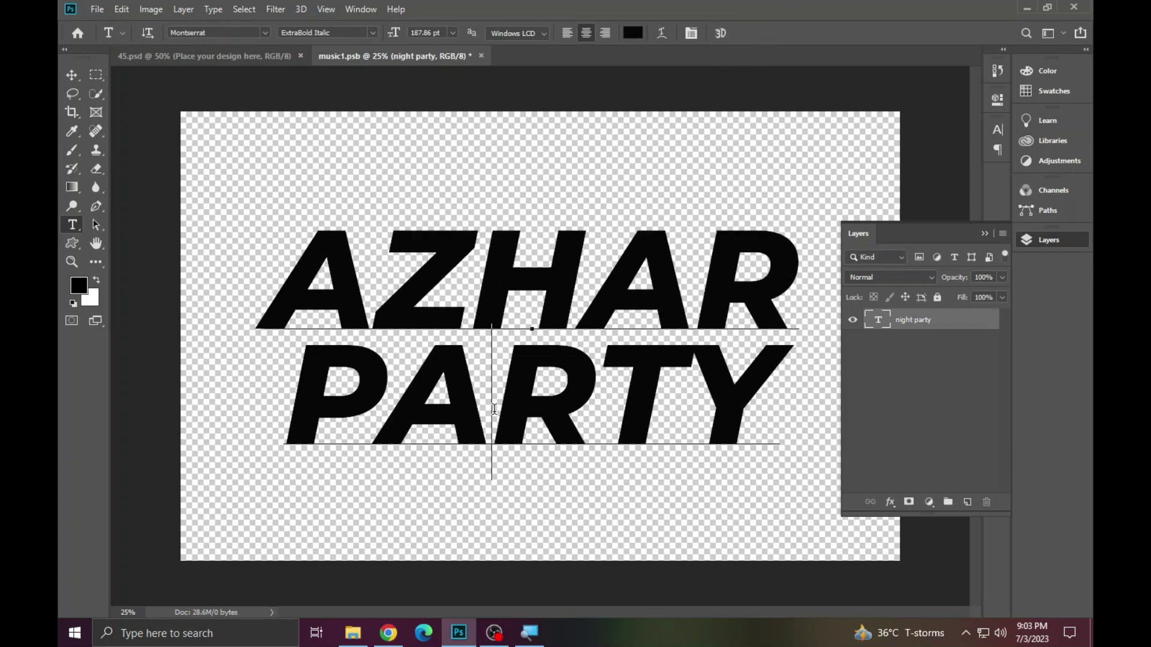
key("ctrl+a")
left_click(492, 408)
double_click(492, 407)
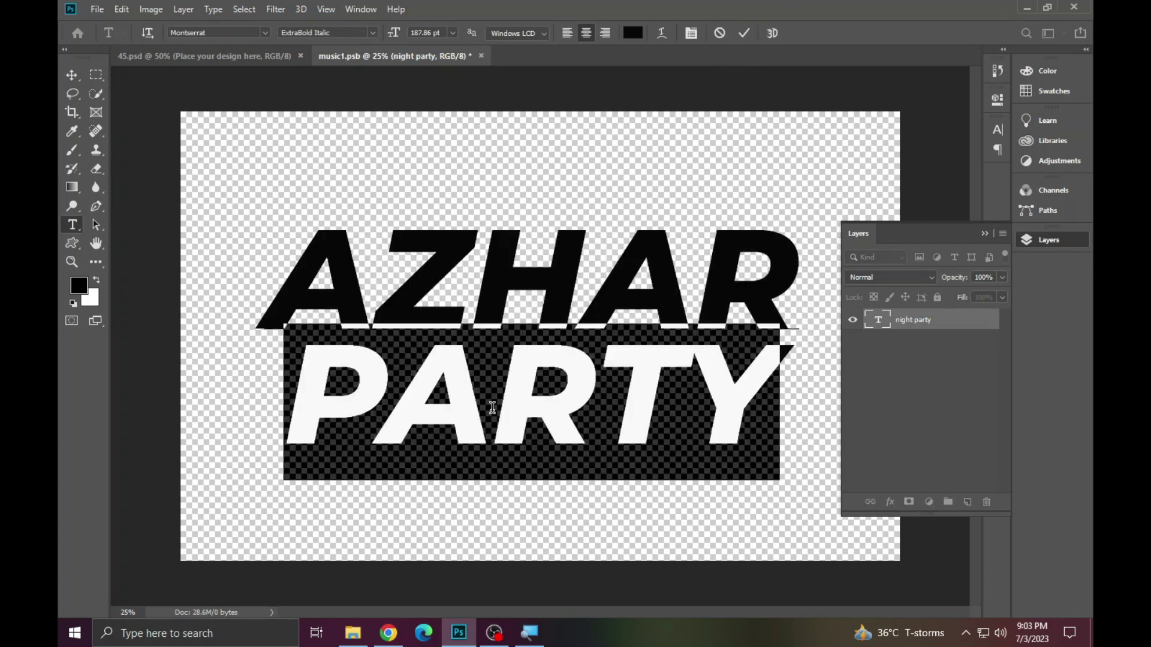
type("DE")
key("BackSpace")
type("E")
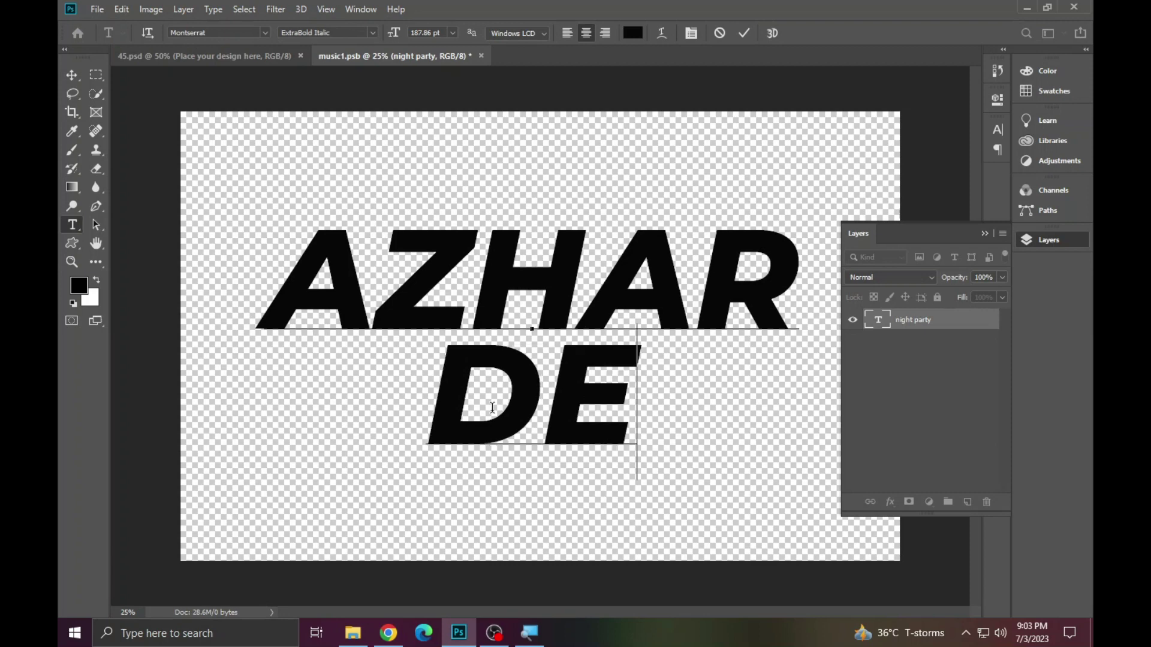
type("SIGN")
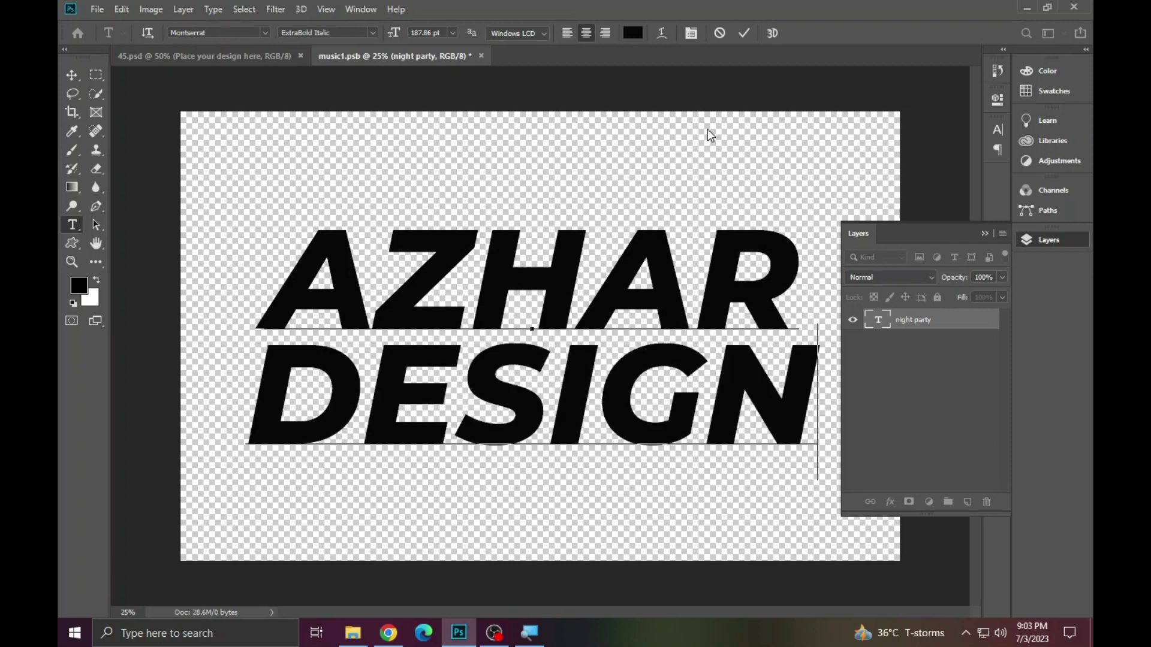
left_click(743, 33)
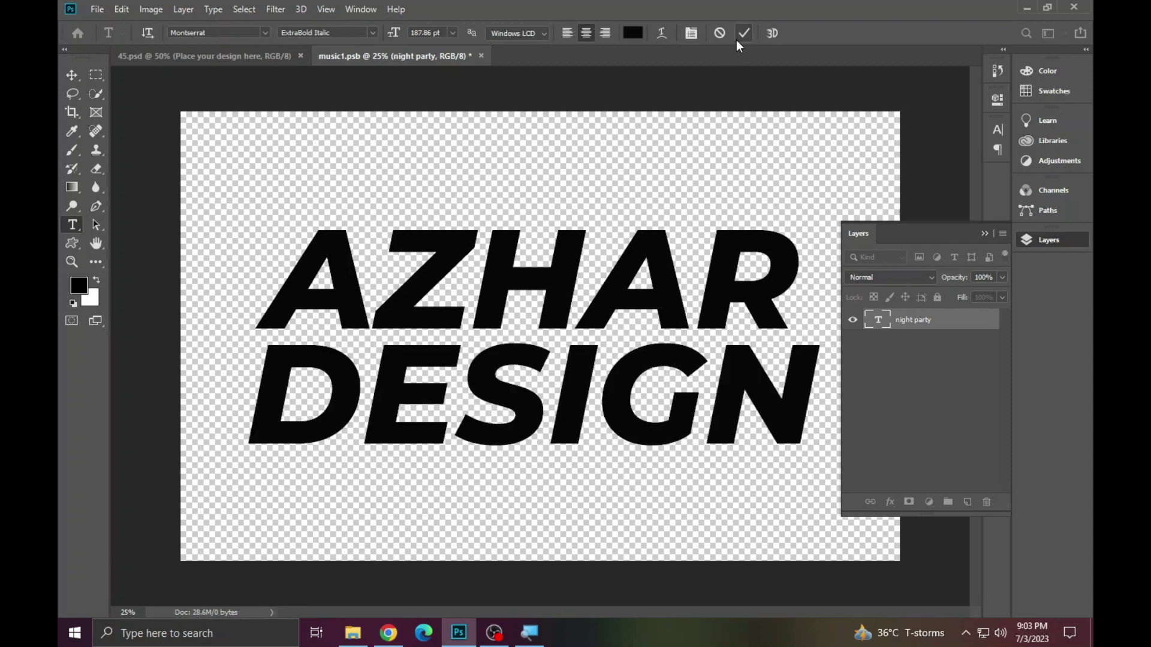
Save the edited music1.psb smart object contents.
left_click(102, 11)
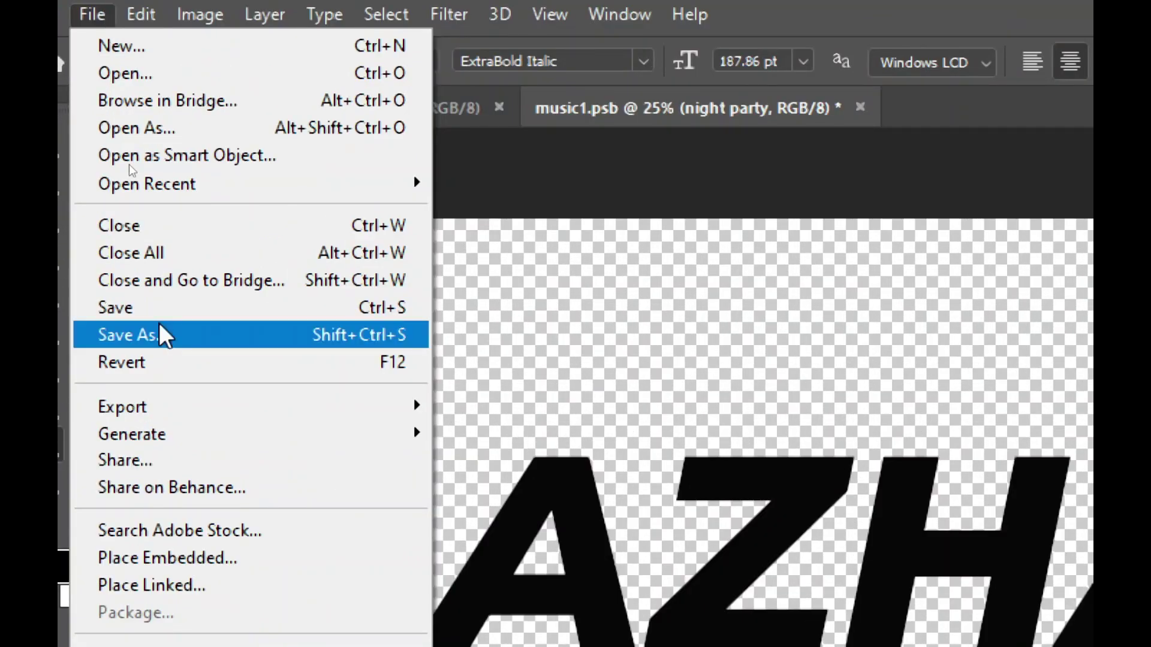
left_click(157, 308)
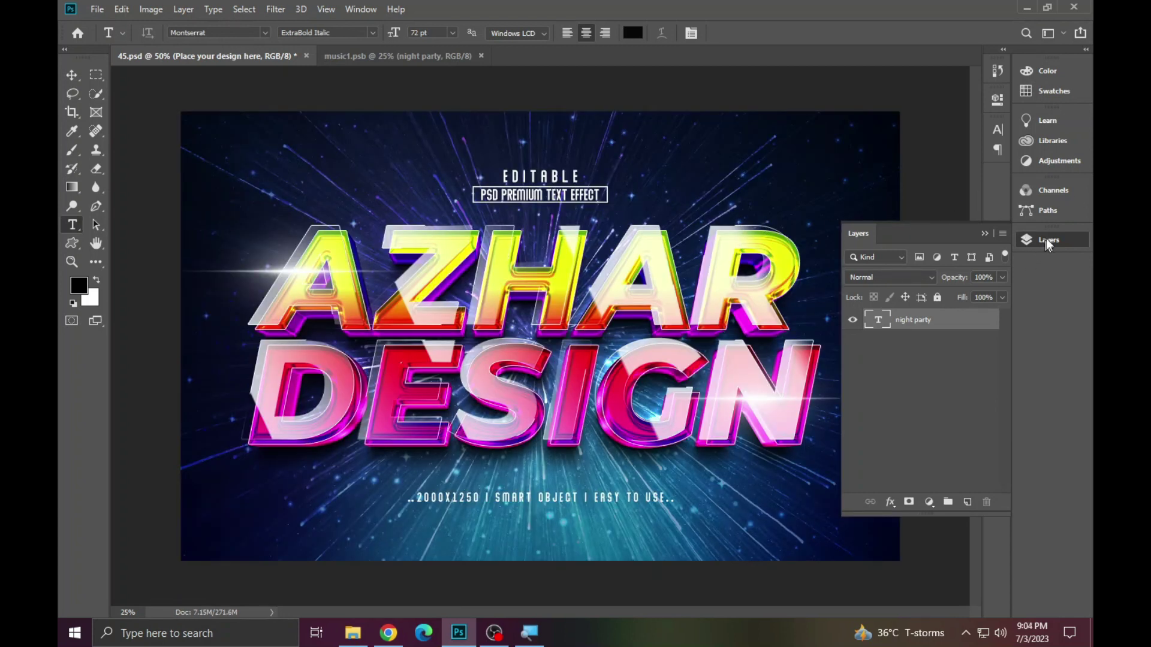
left_click(1055, 241)
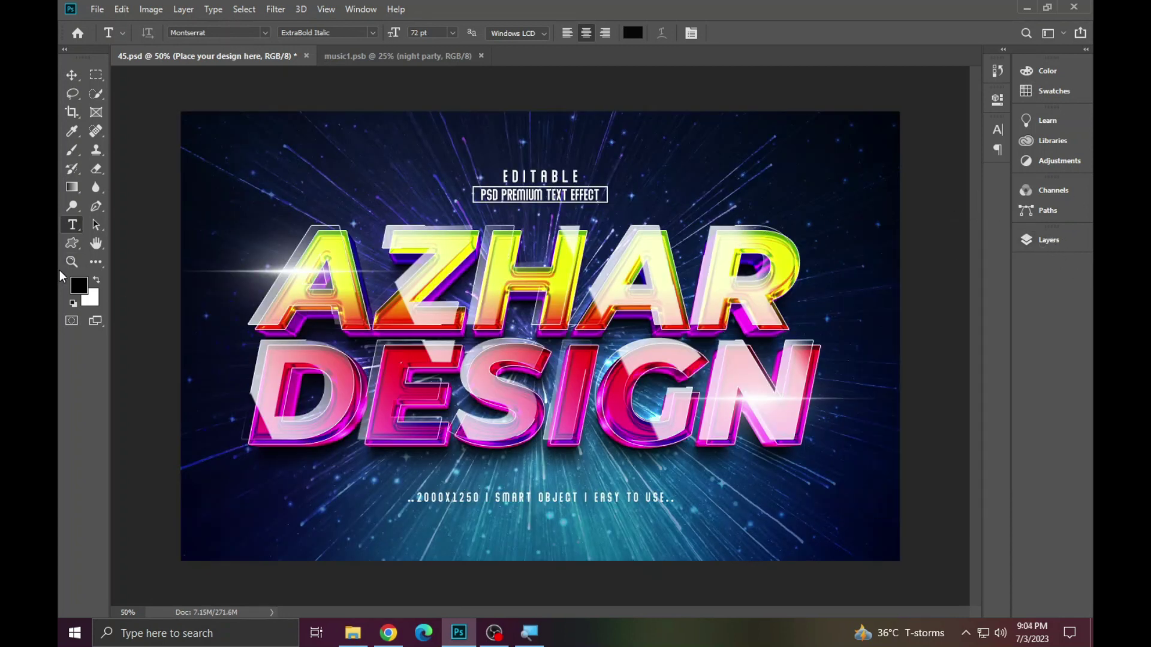
Fit the artwork on screen, then close 45.psd without saving.
left_click(64, 264)
left_click(546, 282)
right_click(409, 280)
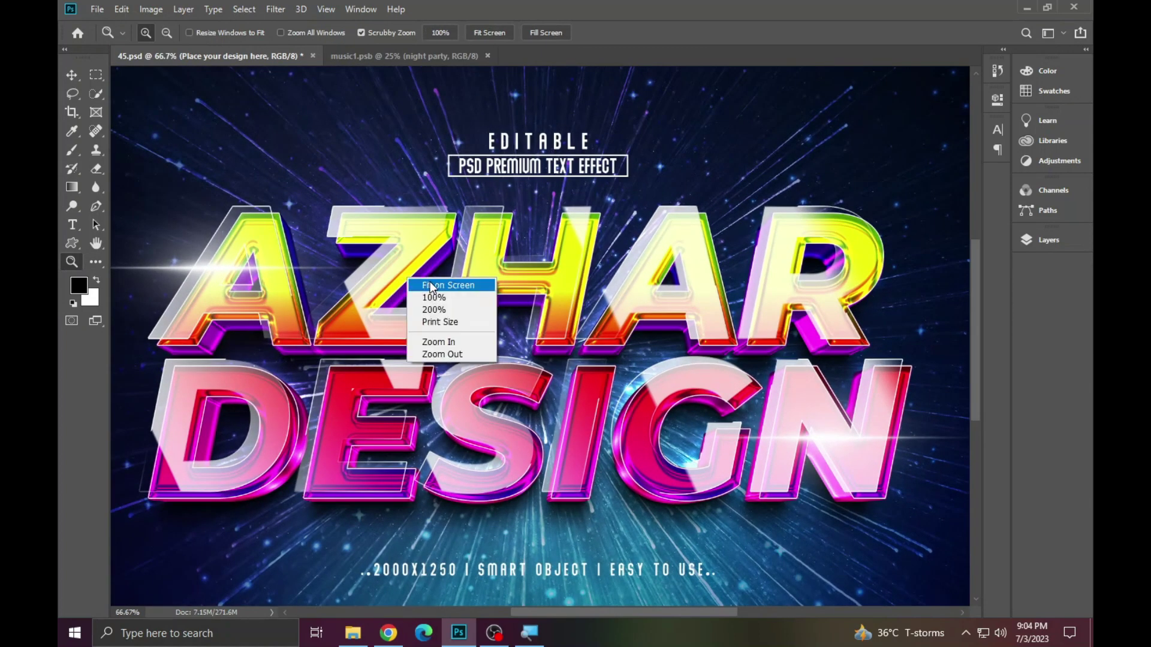
left_click(443, 285)
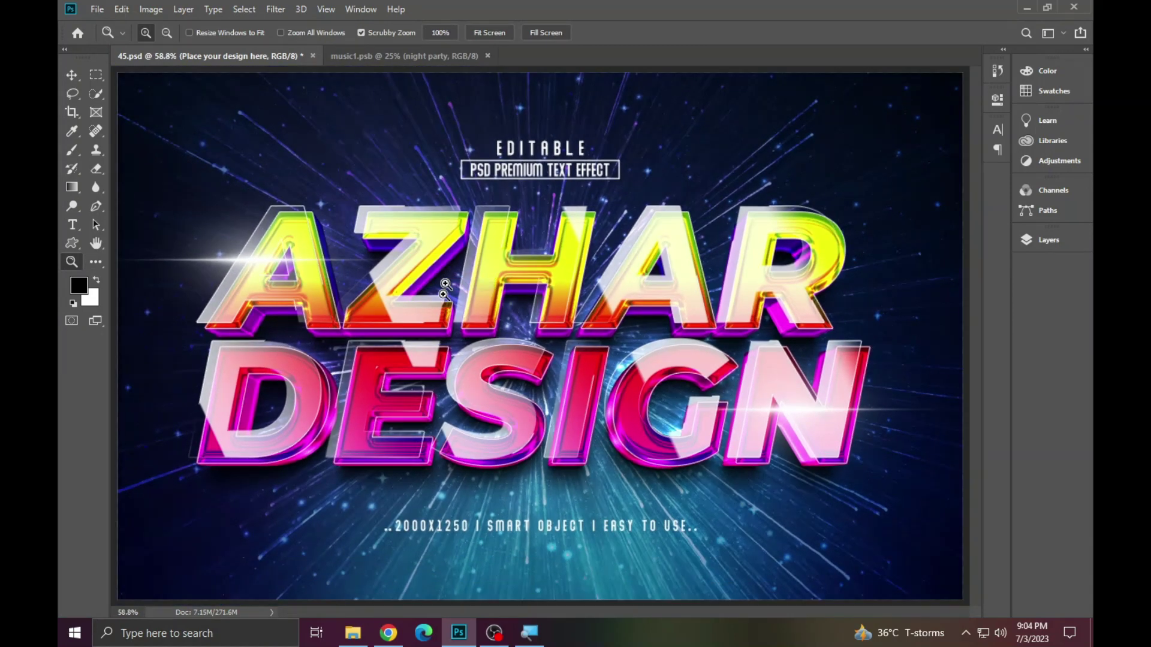
left_click(312, 56)
left_click(579, 242)
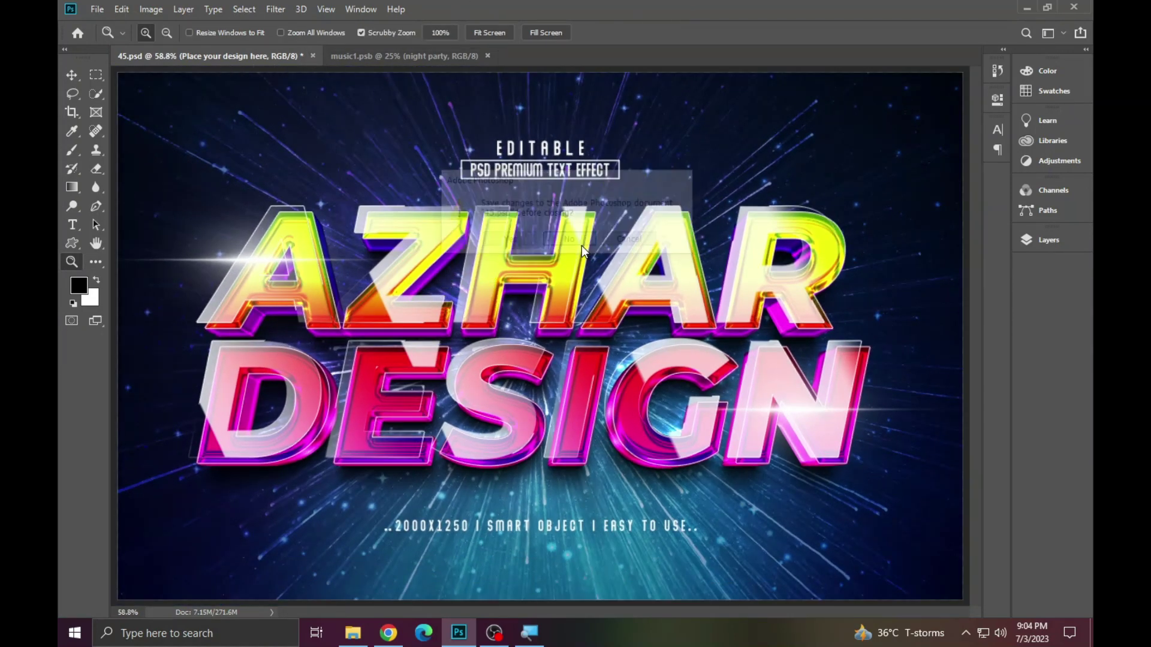
Open the 96.psd FOLLOW template, dismissing the Missing Fonts warning.
left_click(353, 633)
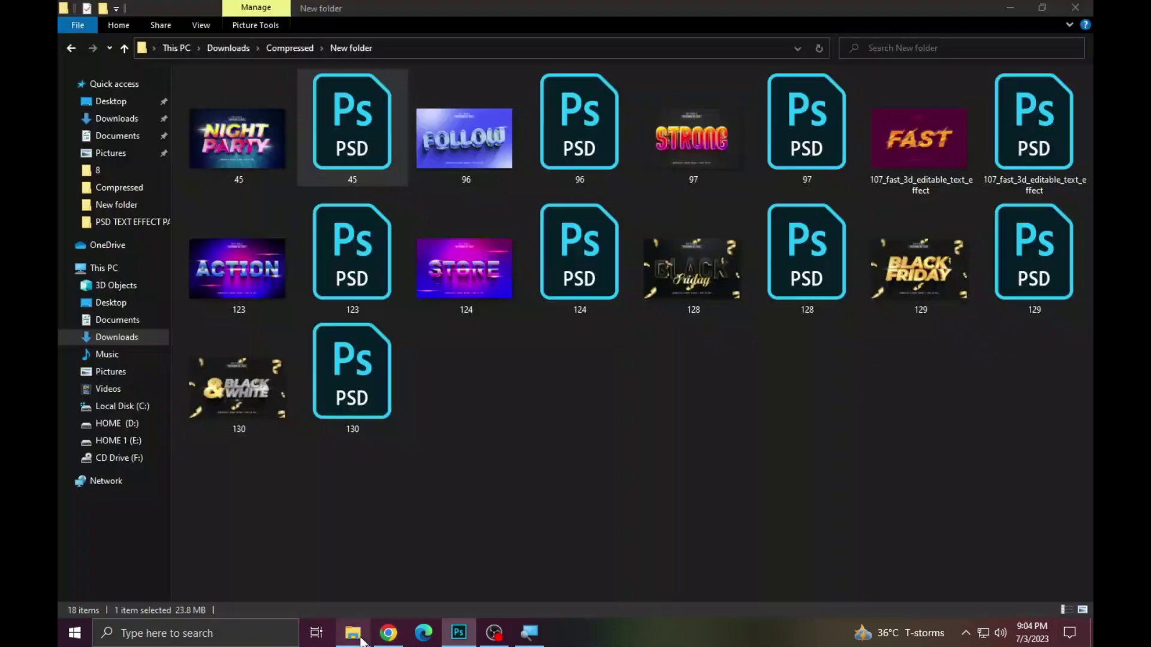
left_click(579, 175)
double_click(580, 174)
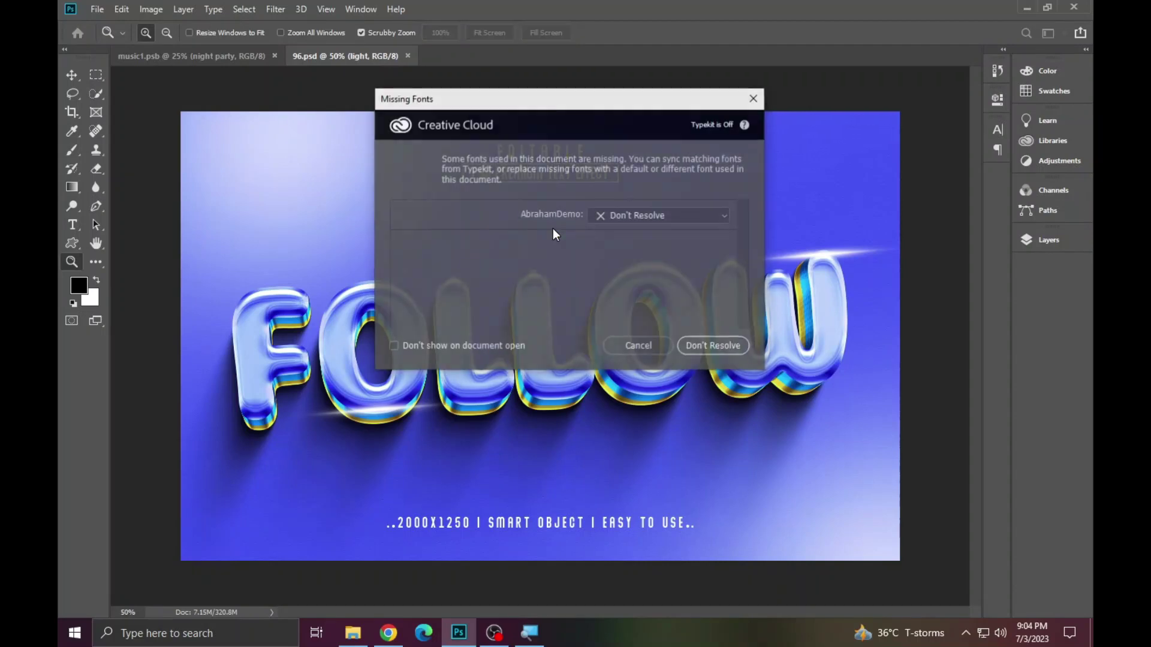
left_click(634, 343)
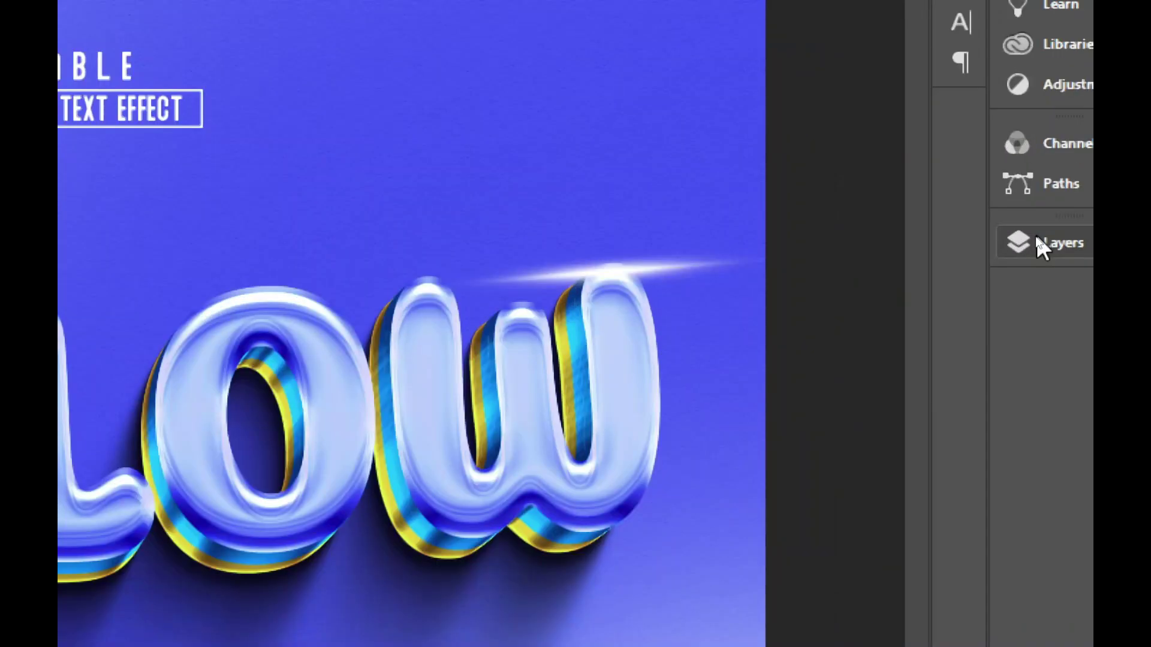
Open the 'your text here' smart object juice.psb and copy the missing font name MotleyForces.
left_click(1036, 240)
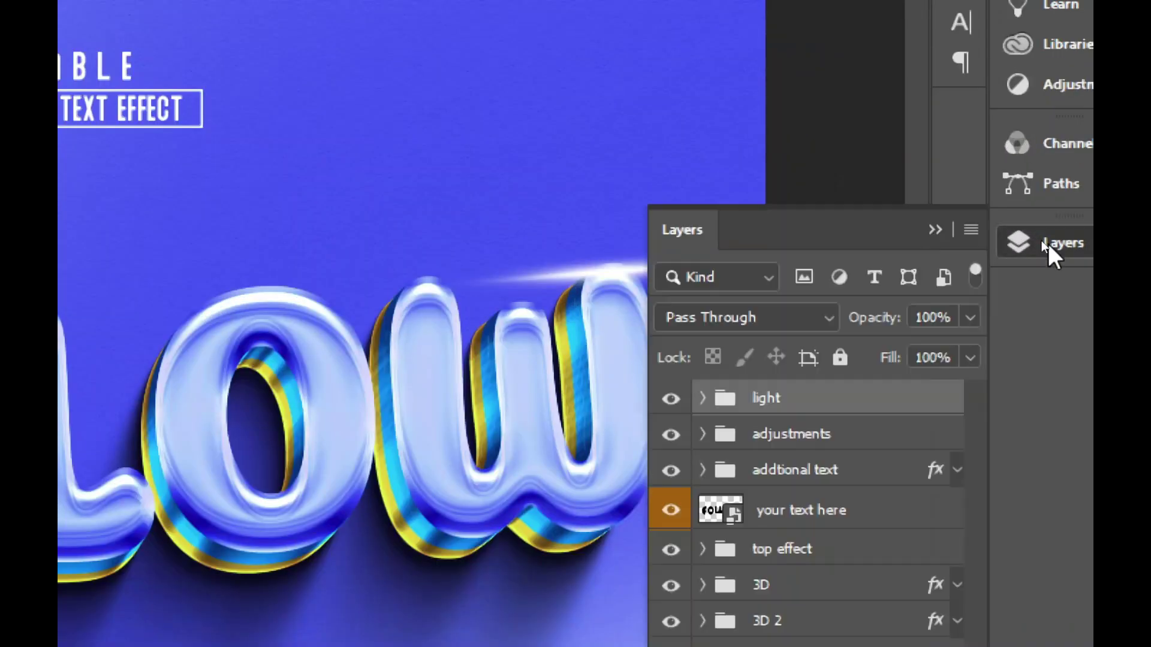
double_click(724, 512)
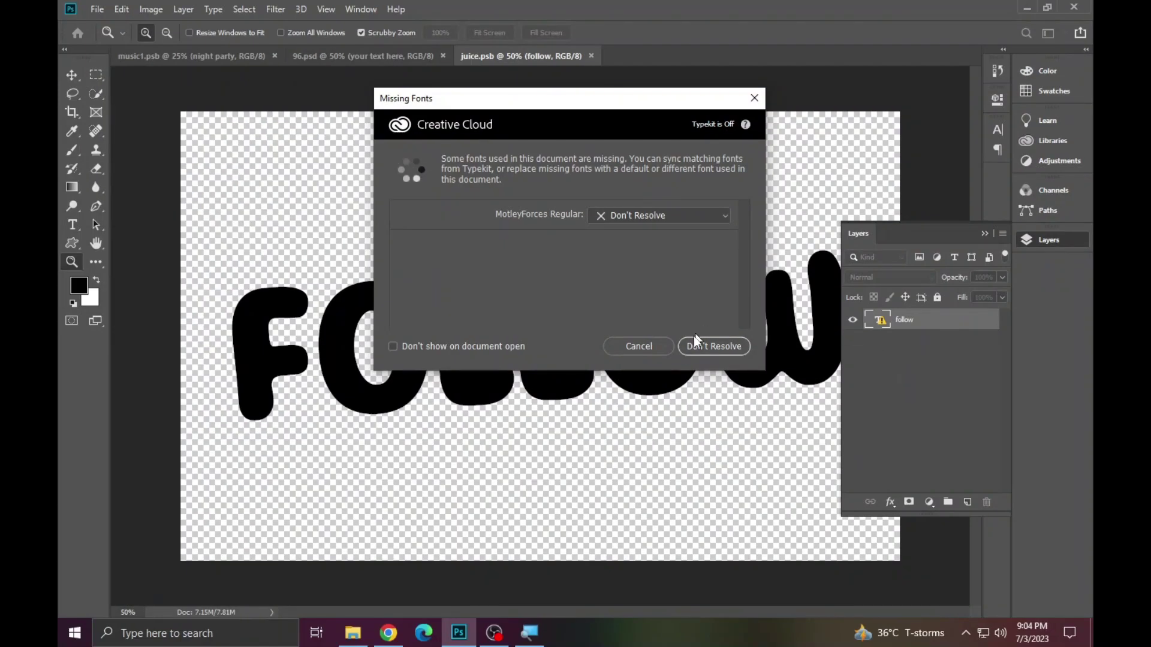
left_click(698, 345)
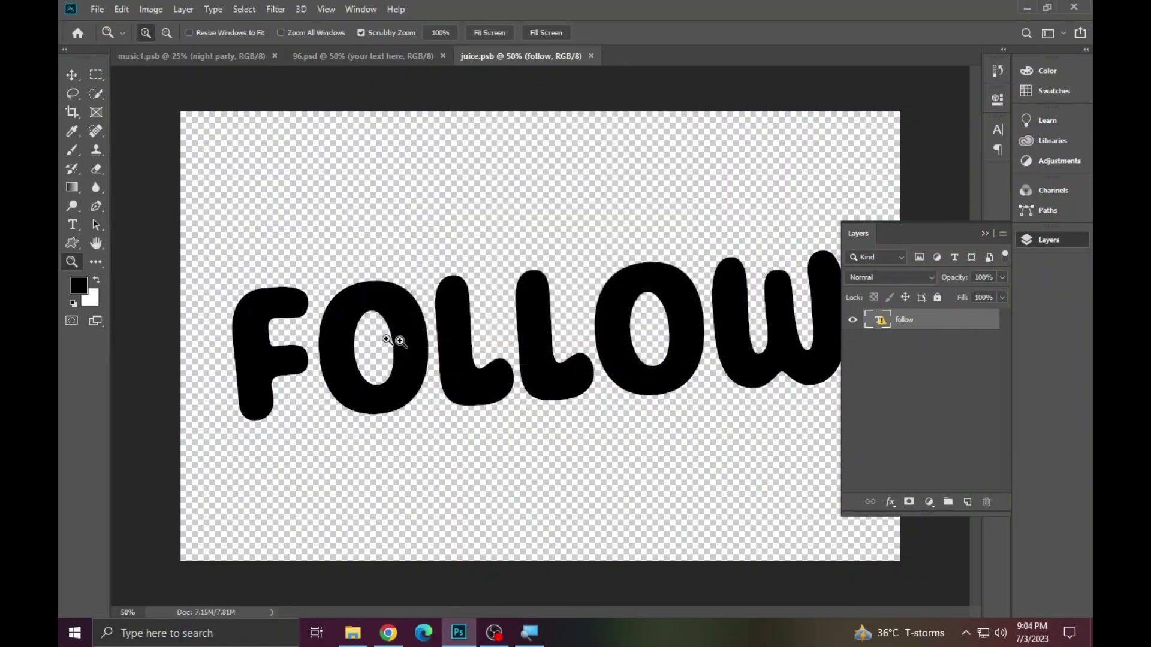
left_click(538, 400)
left_click(606, 275)
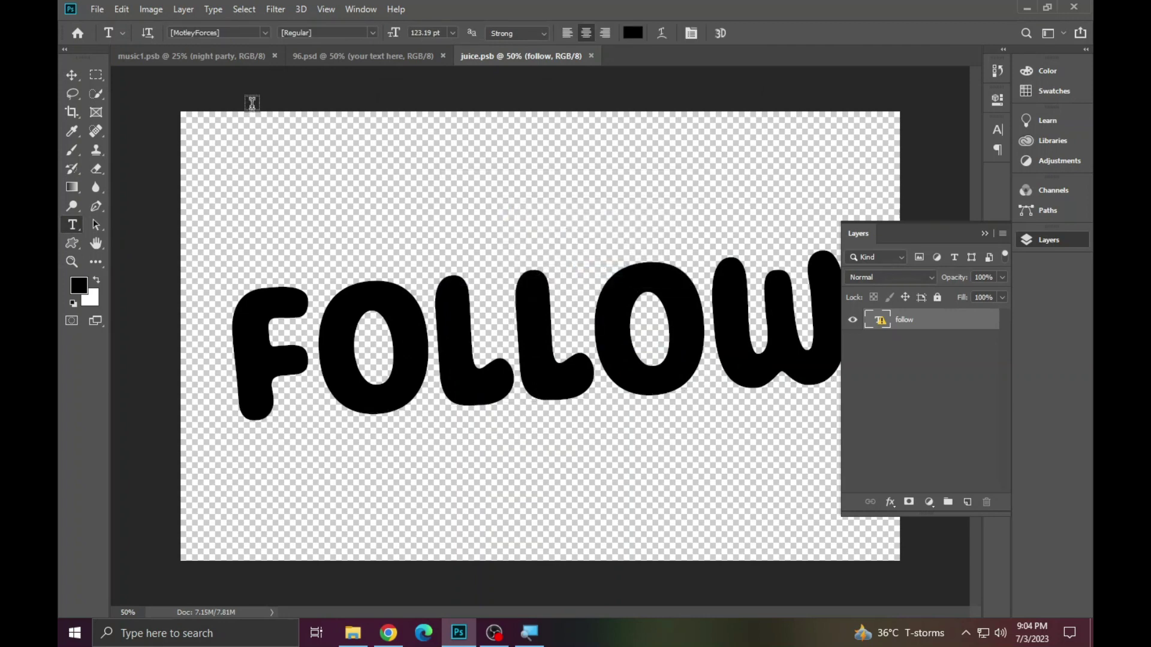
left_click(239, 33)
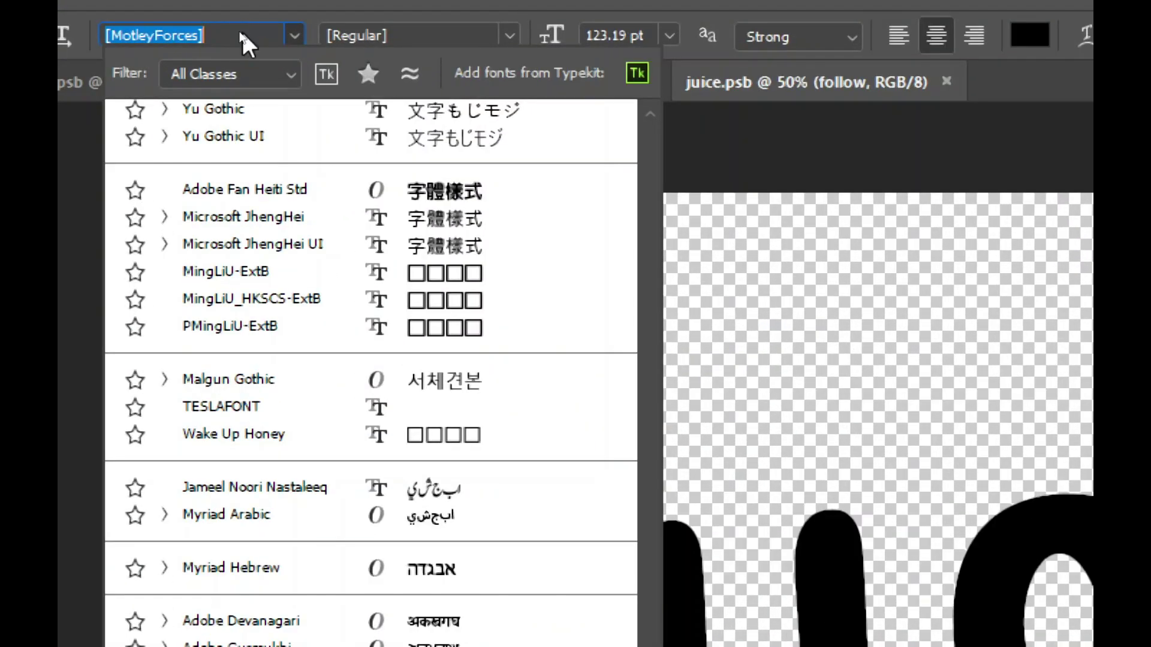
right_click(241, 29)
left_click(296, 123)
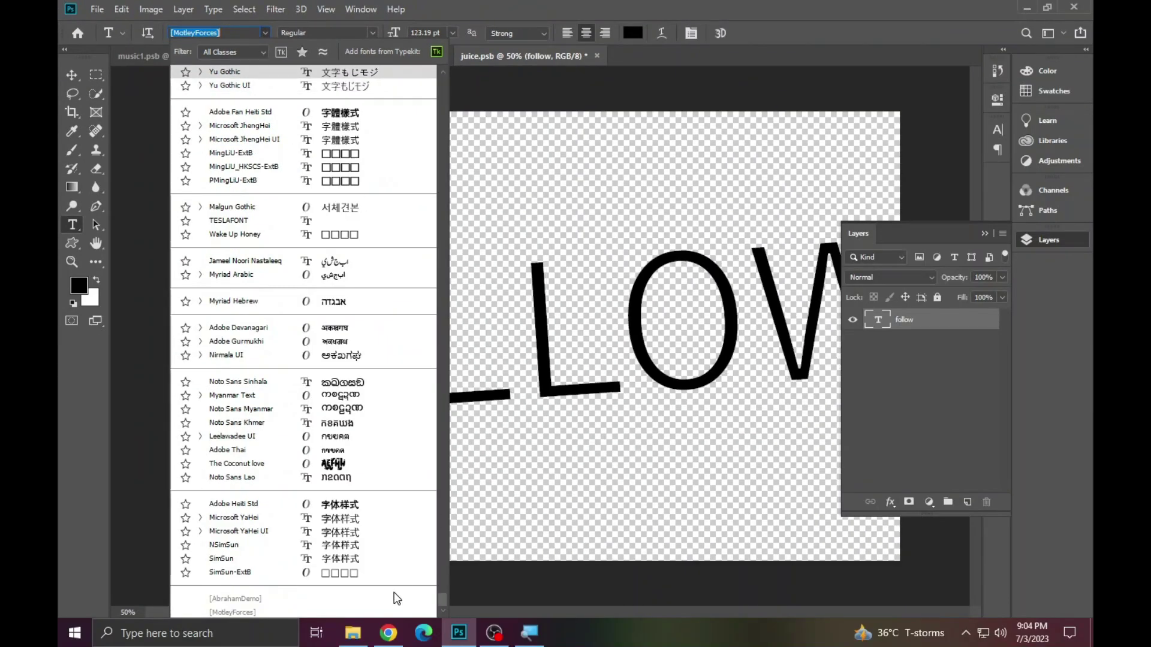
Search Google for 'MotleyForces font' and open the befonts.com result.
left_click(388, 633)
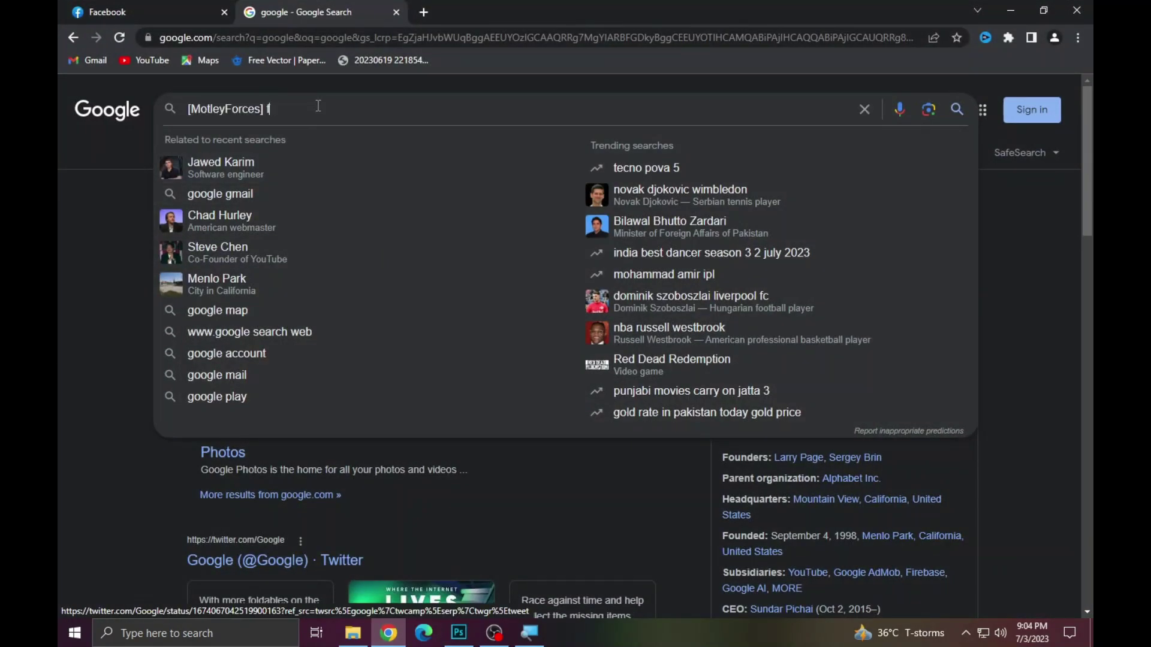
type("ont")
key("Return")
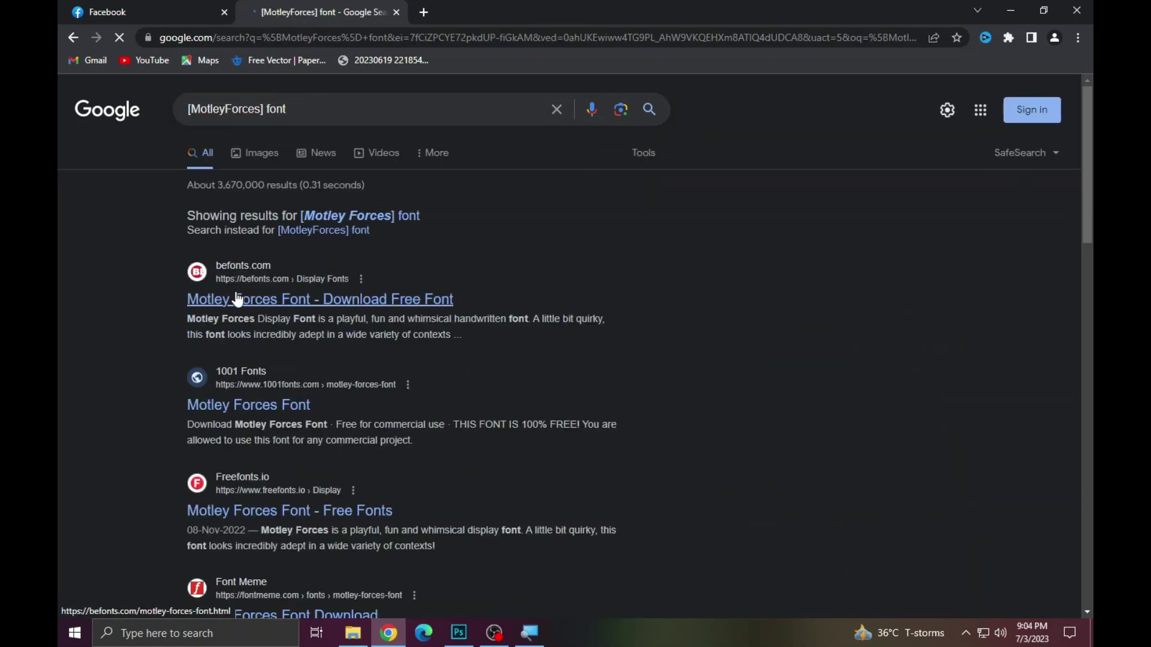
left_click(263, 300)
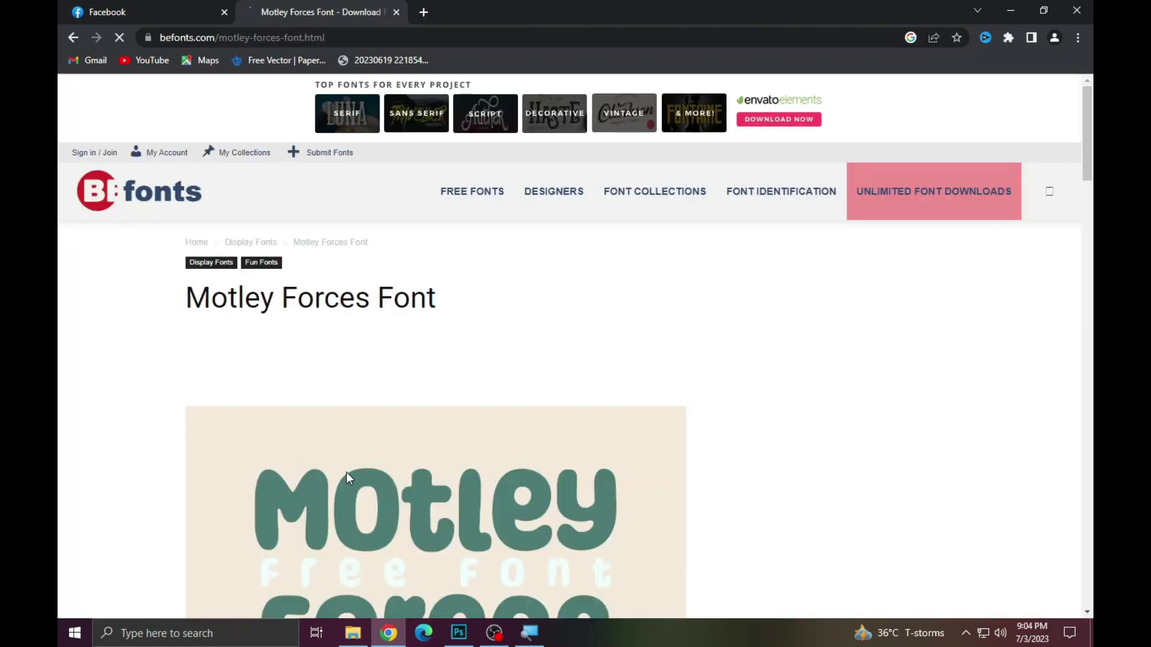
Start the Motley Forces download on befonts.com, reaching the MotleyForces.zip download page.
scroll(459, 369, "down", 2)
scroll(462, 362, "down", 4)
scroll(462, 362, "down", 7)
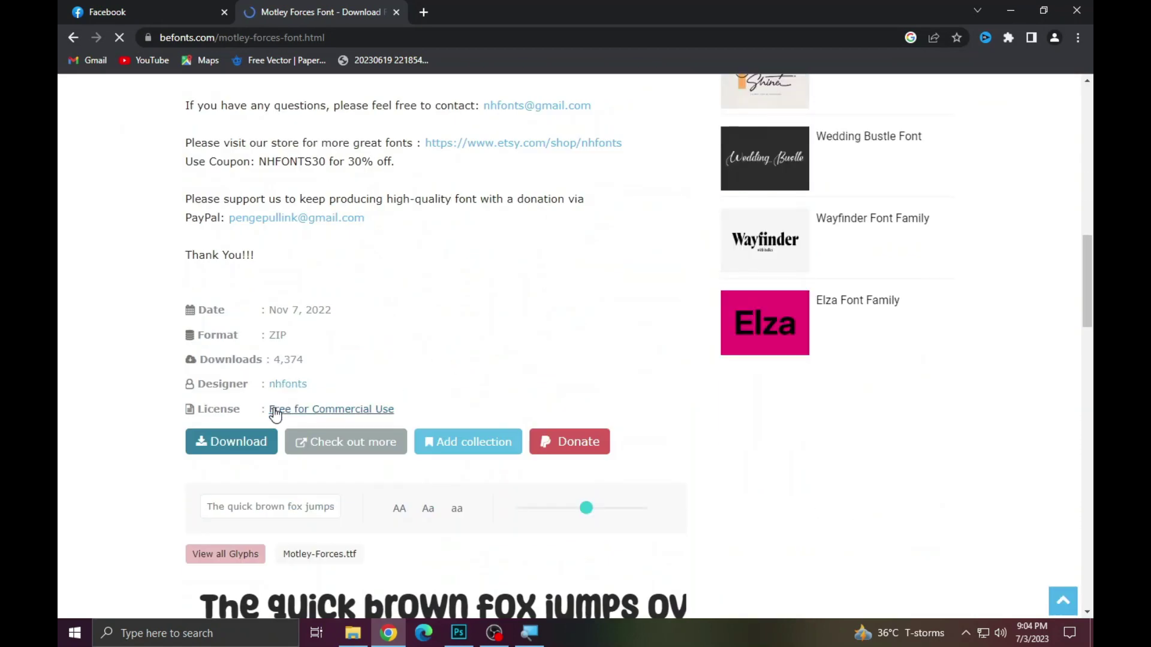
left_click(231, 446)
left_click(305, 8)
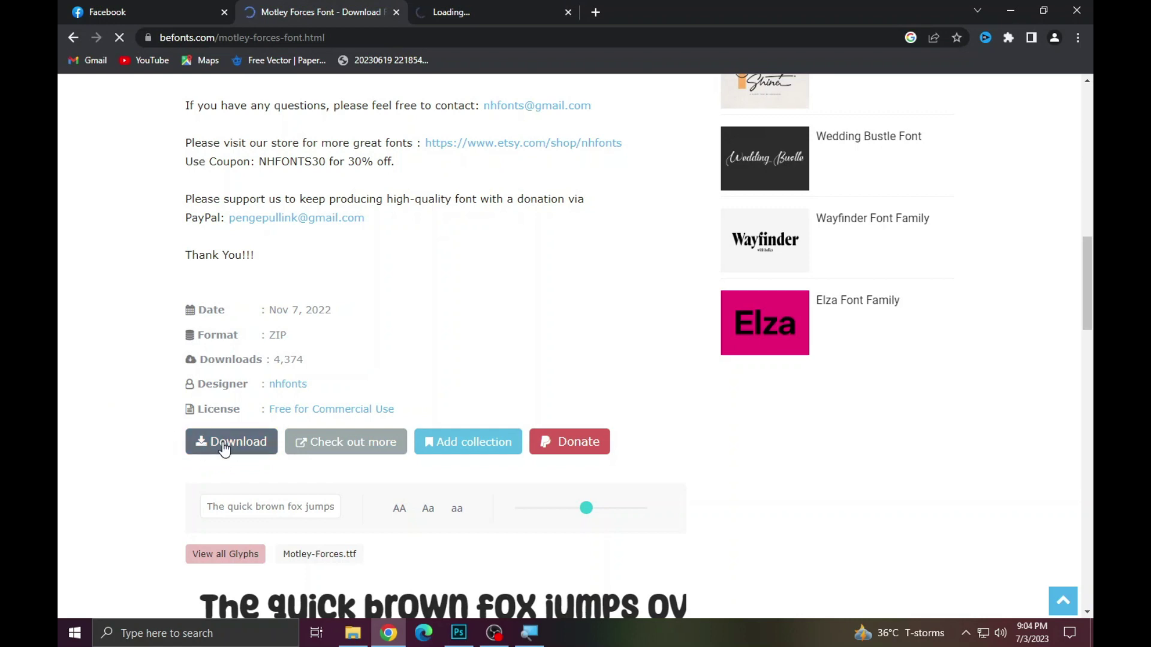
left_click(530, 8)
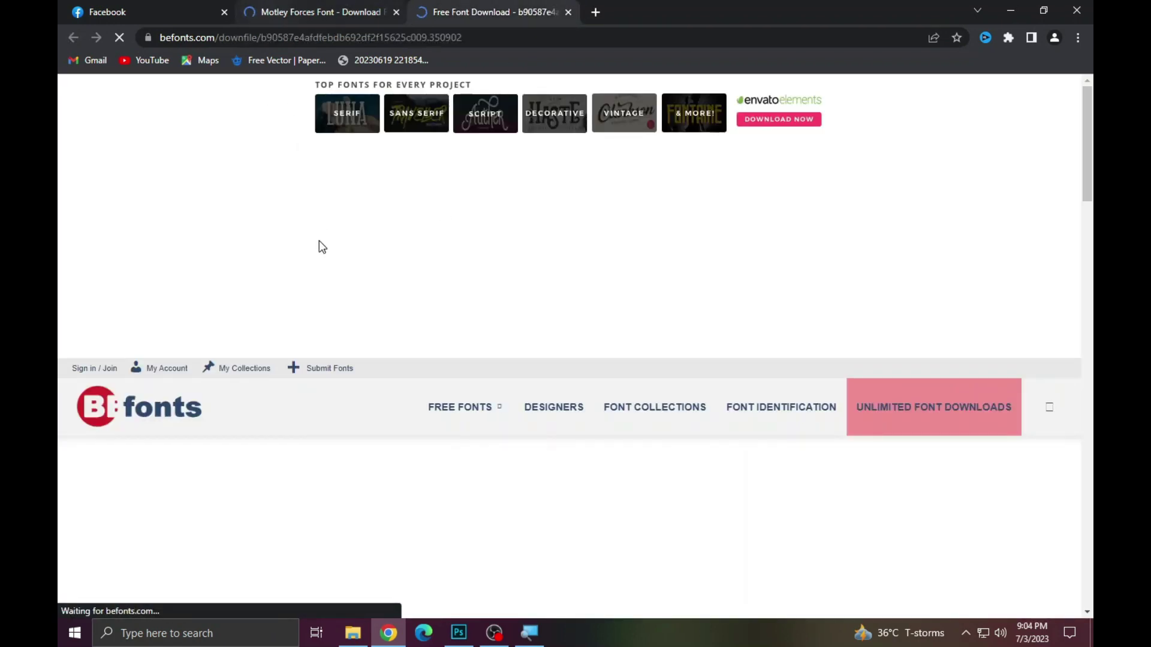
scroll(398, 342, "down", 5)
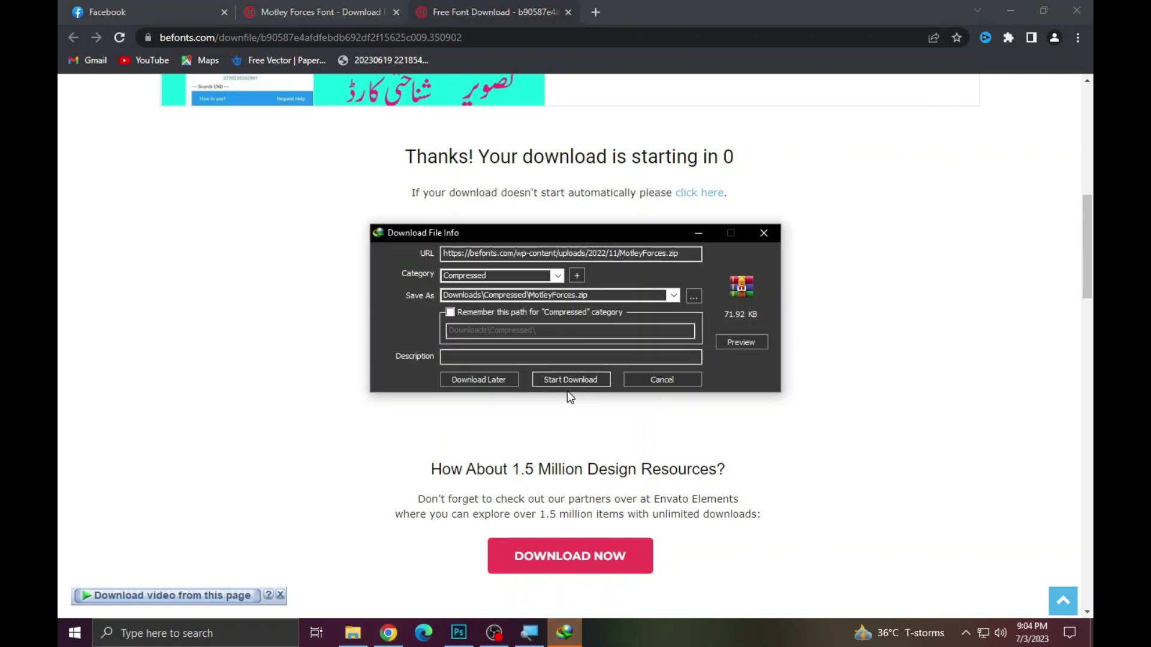
Download MotleyForces.zip, open it in WinRAR and install the Motley Forces font.
left_click(567, 384)
left_click(471, 368)
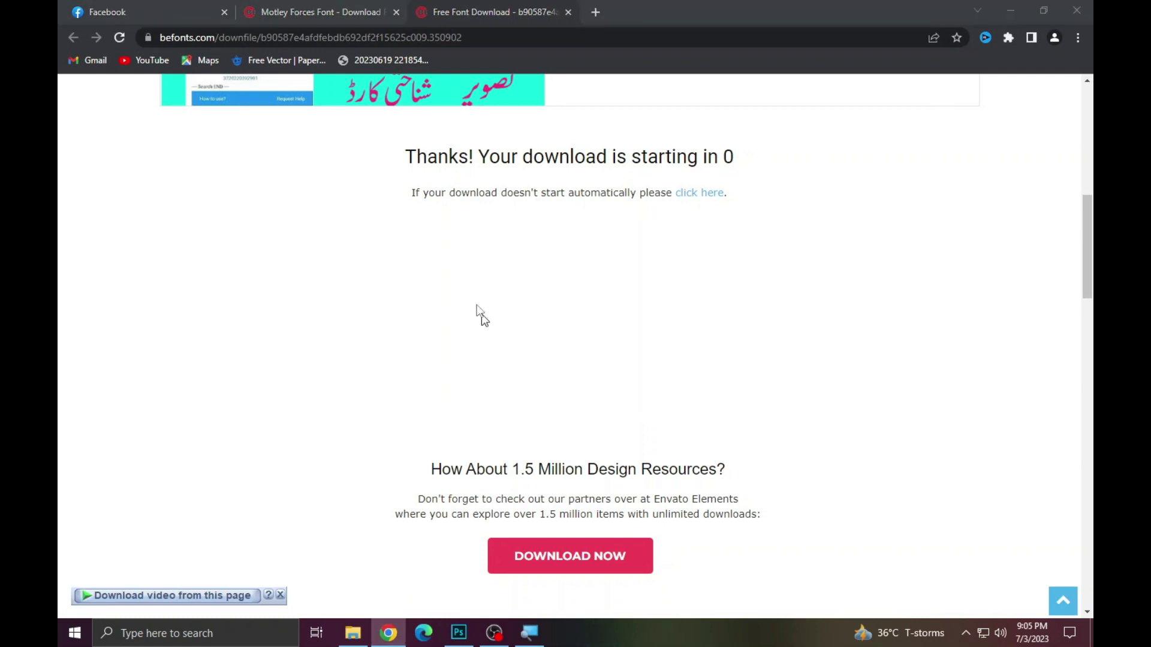
double_click(240, 254)
left_click(211, 256)
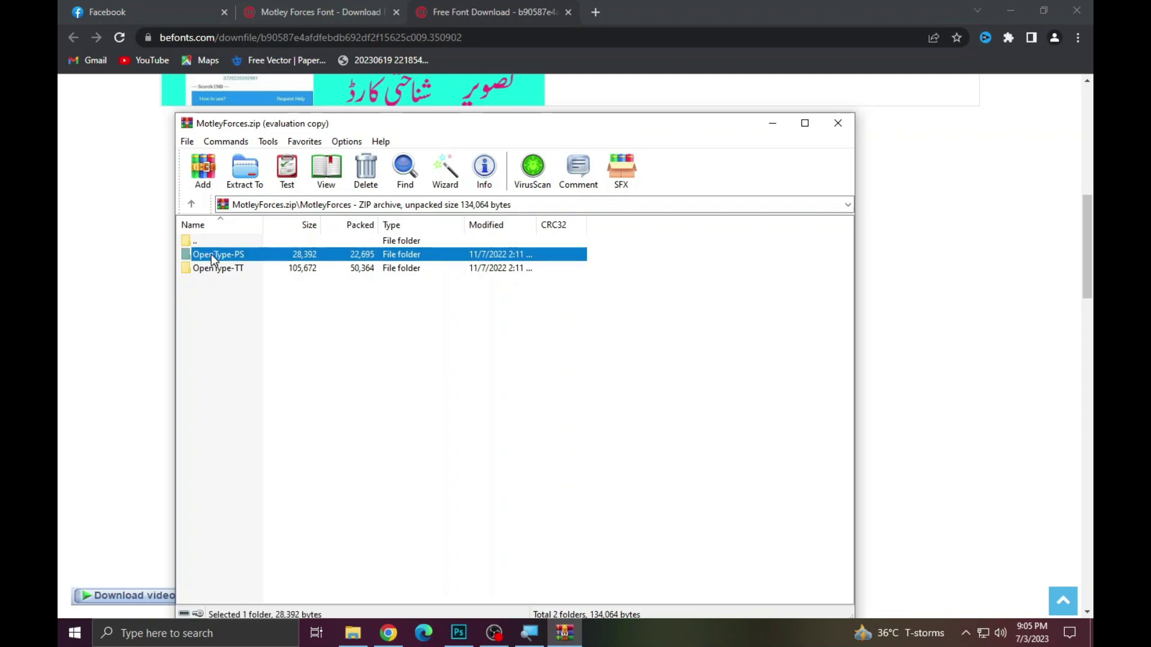
double_click(228, 264)
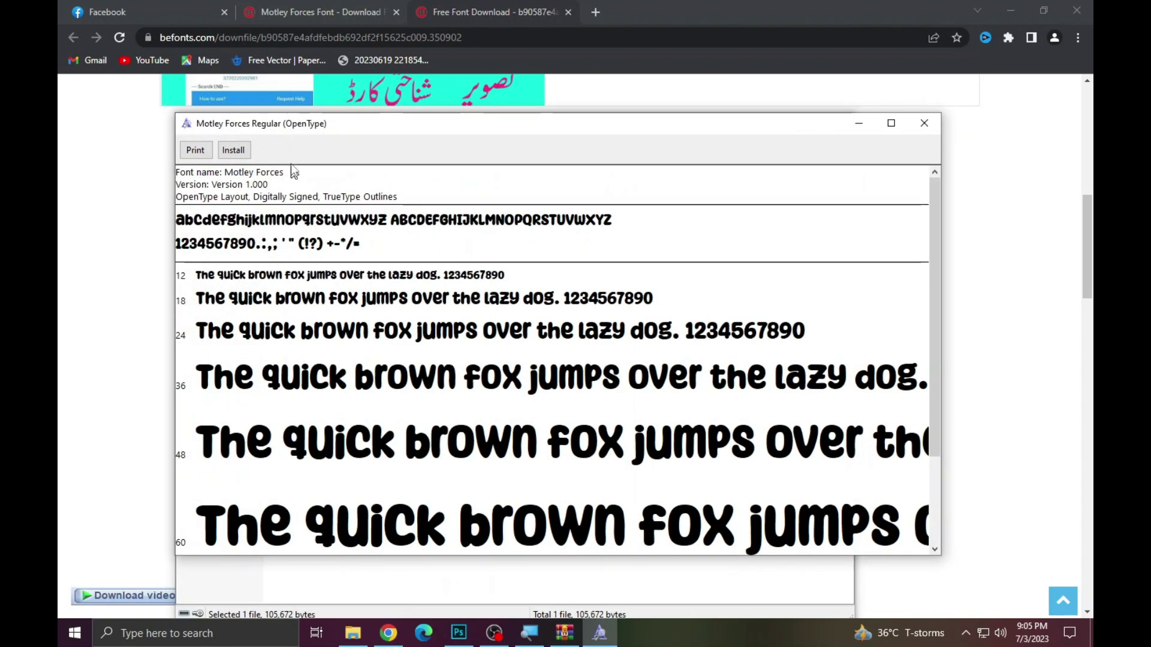
left_click(233, 151)
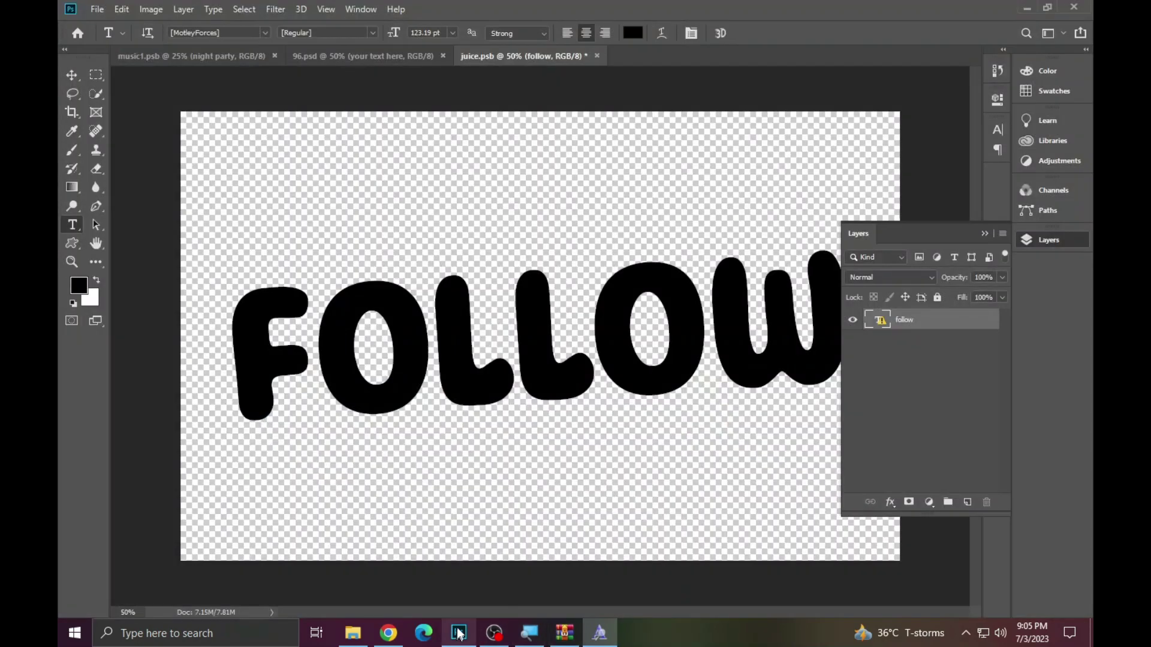
Replace the FOLLOW text with AZHAR in juice.psb and commit it.
left_click(524, 333)
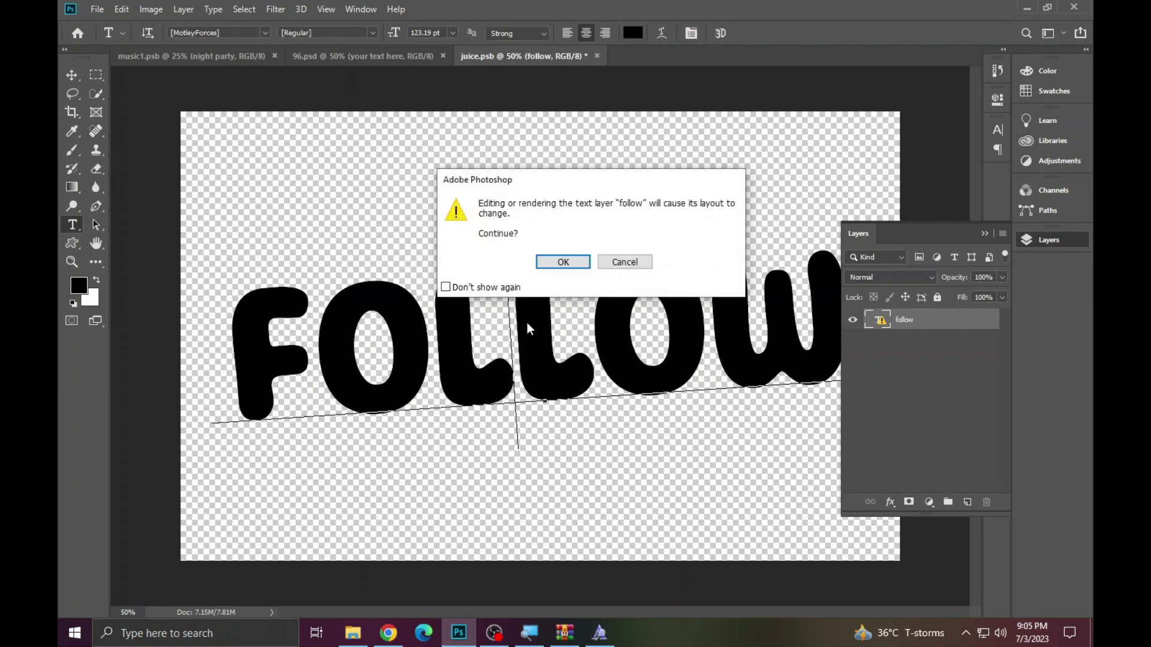
left_click(561, 261)
left_click(594, 323)
key("ctrl+a")
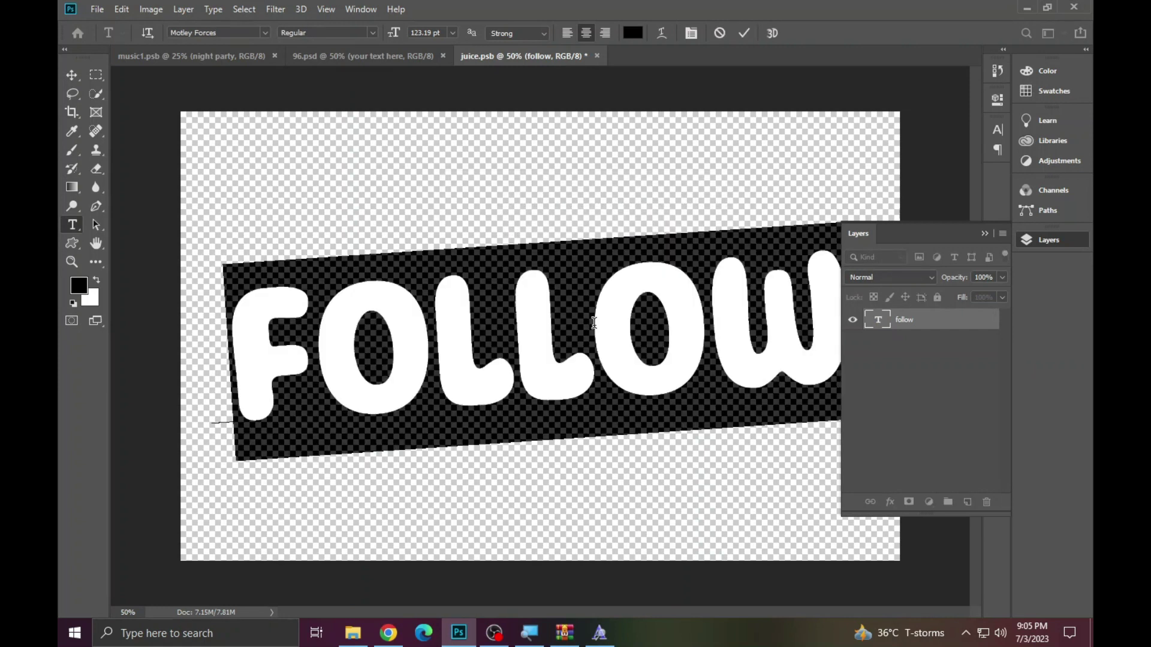
type("AZHAR")
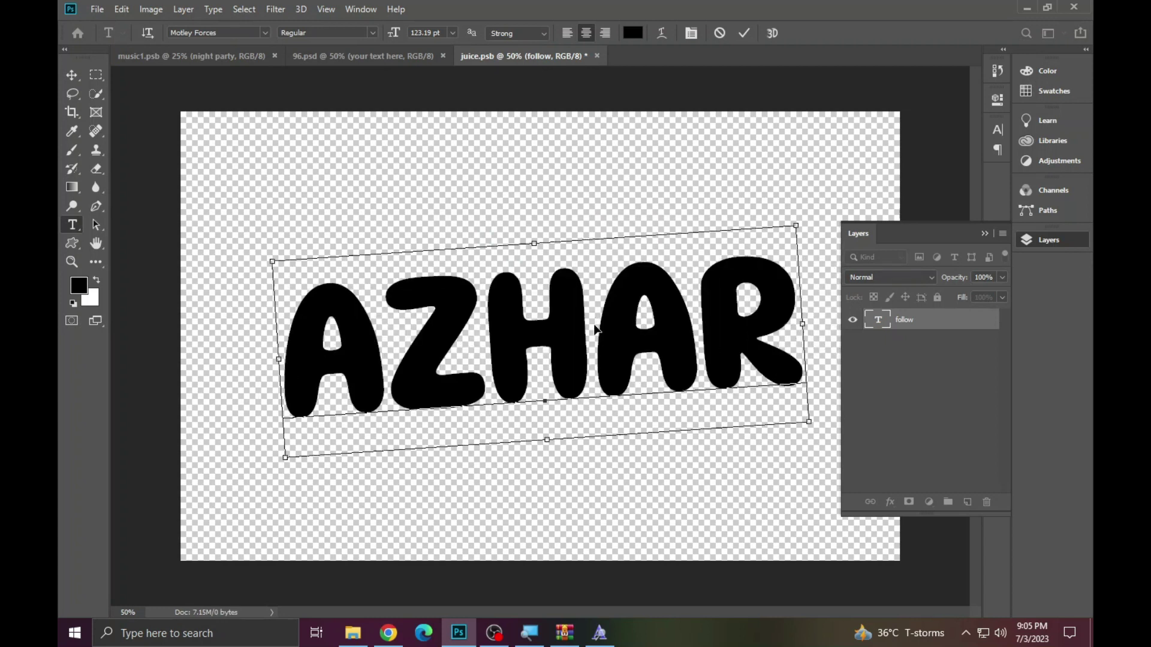
left_click(743, 33)
Save juice.psb and return to the 96.psd template to see the AZHAR effect.
left_click(96, 9)
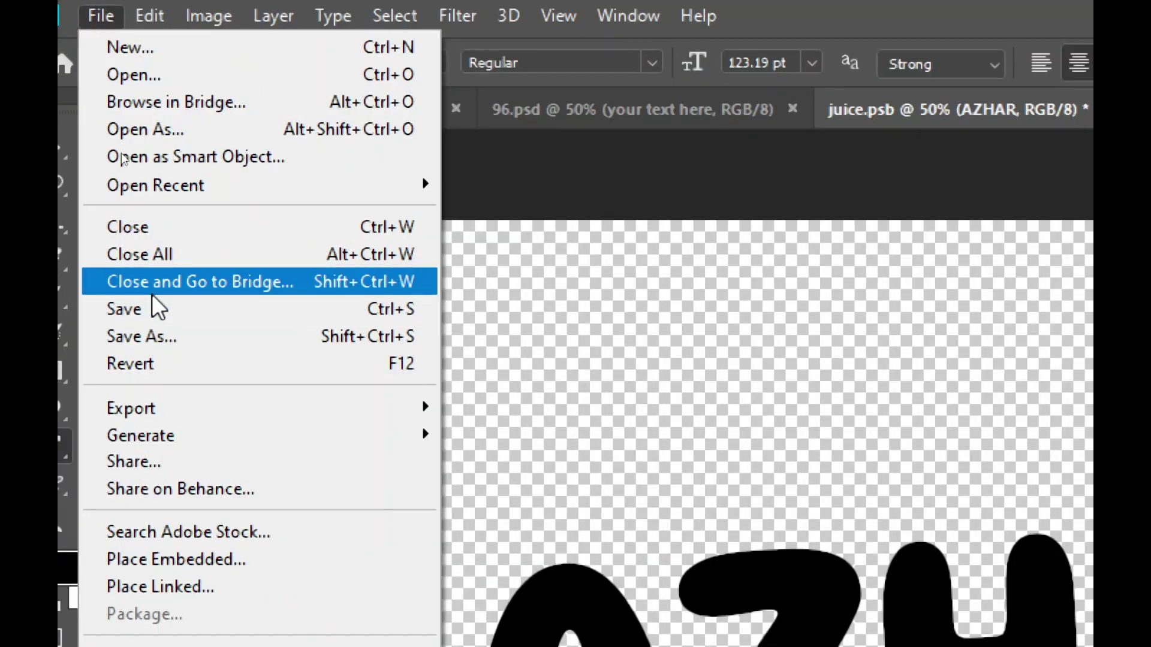
left_click(149, 310)
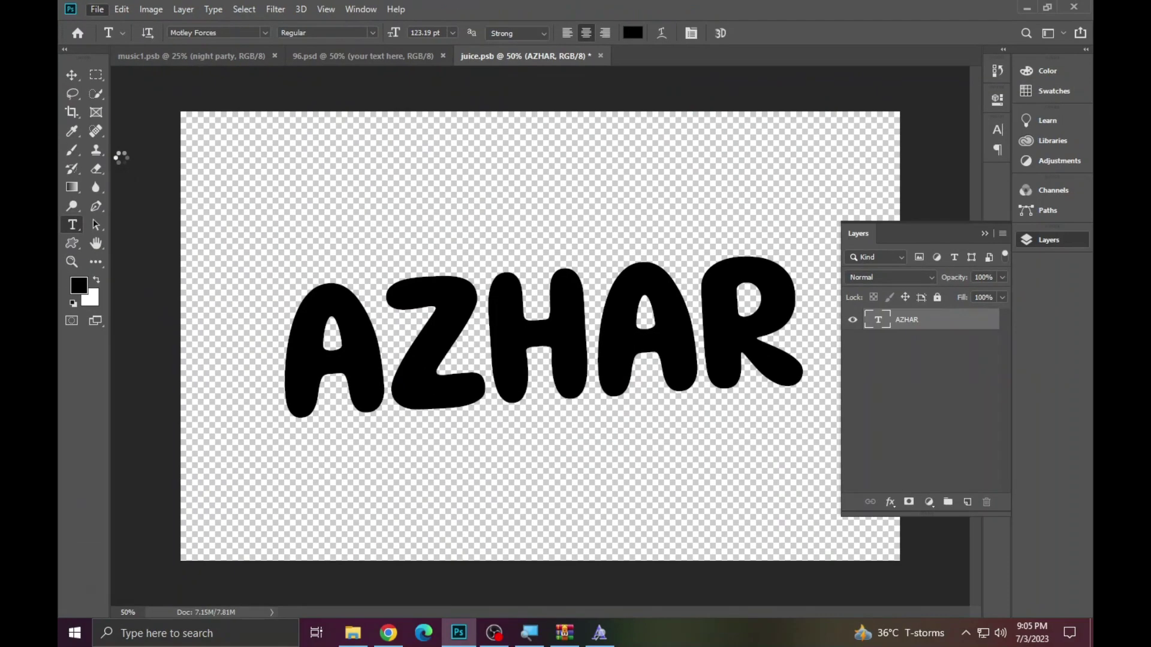
left_click(329, 57)
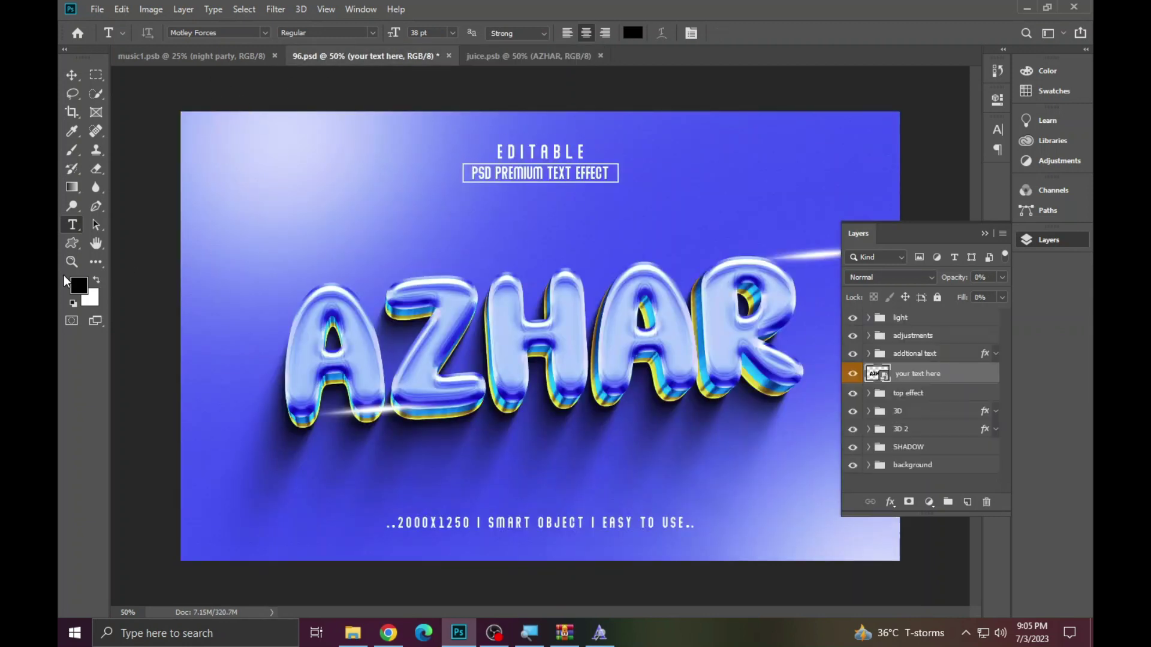
Turn the adjustments group back on and fit the AZHAR artwork on screen.
key("z")
left_click(430, 327)
left_click(353, 263, "alt")
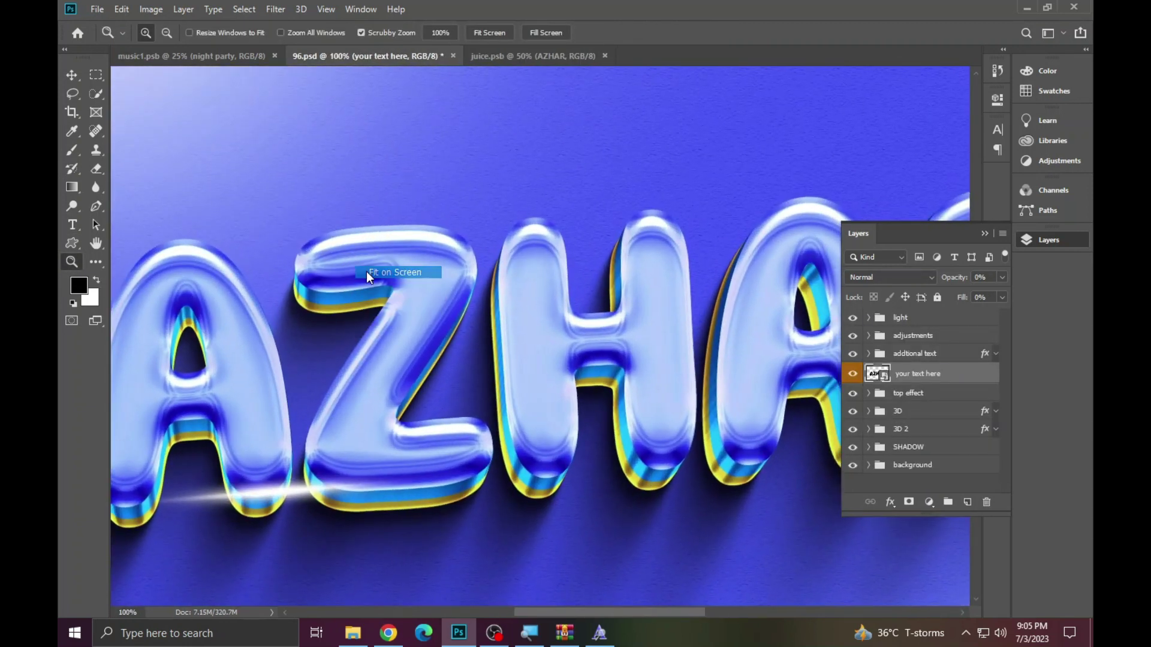
key("ctrl+0")
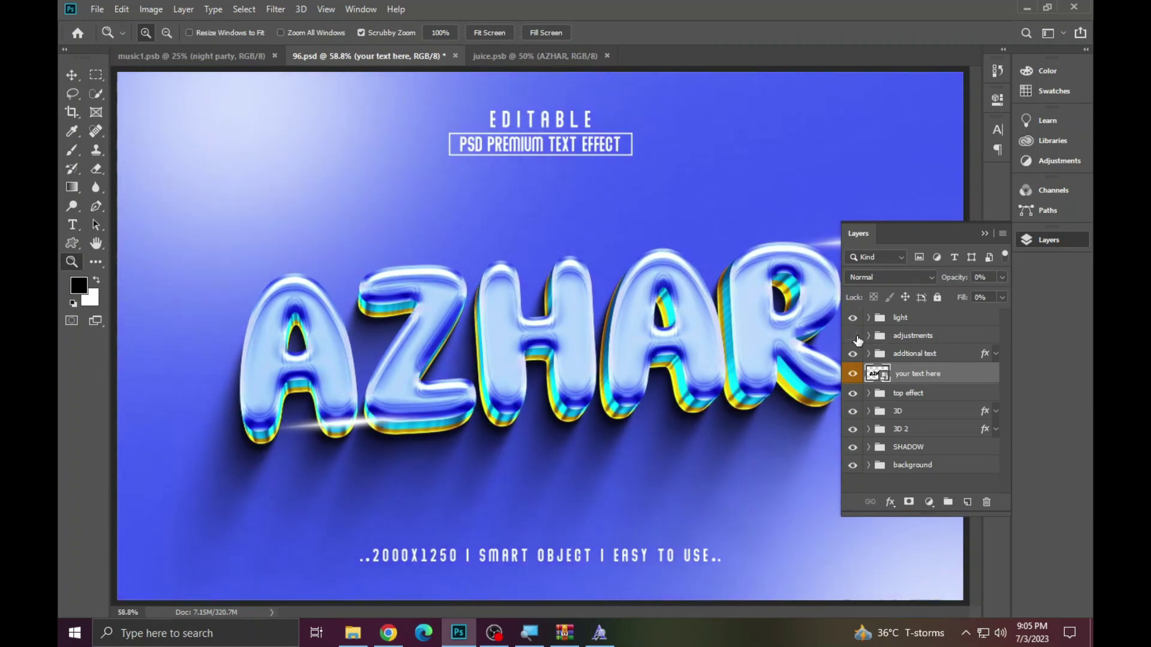
left_click(853, 336)
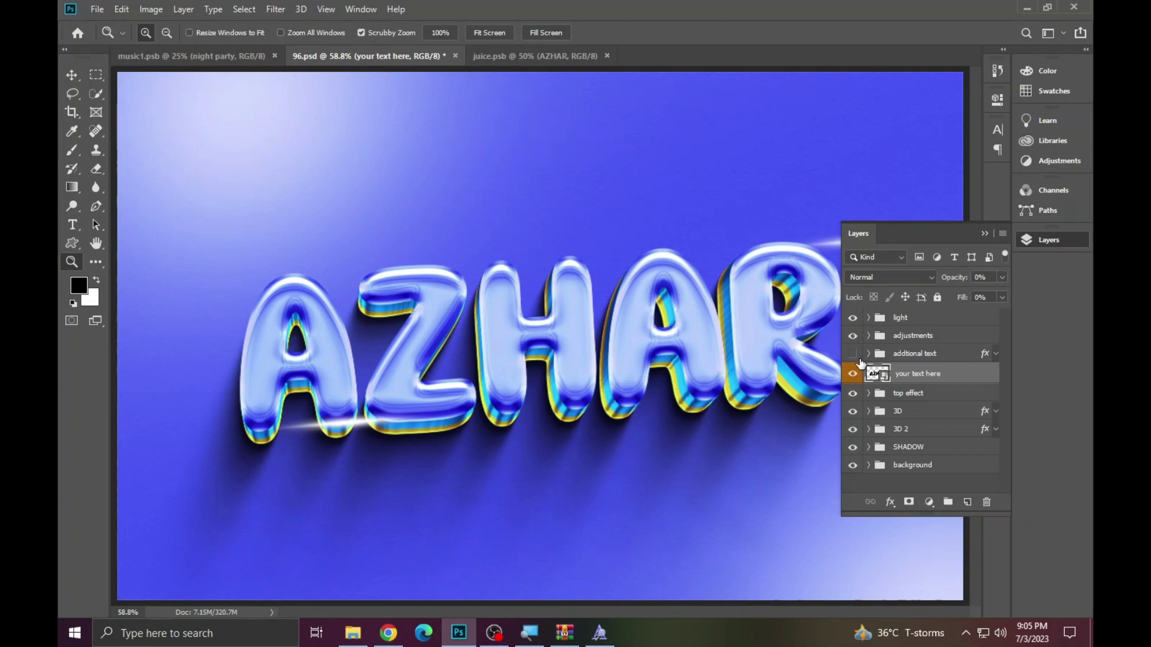
left_click(1064, 238)
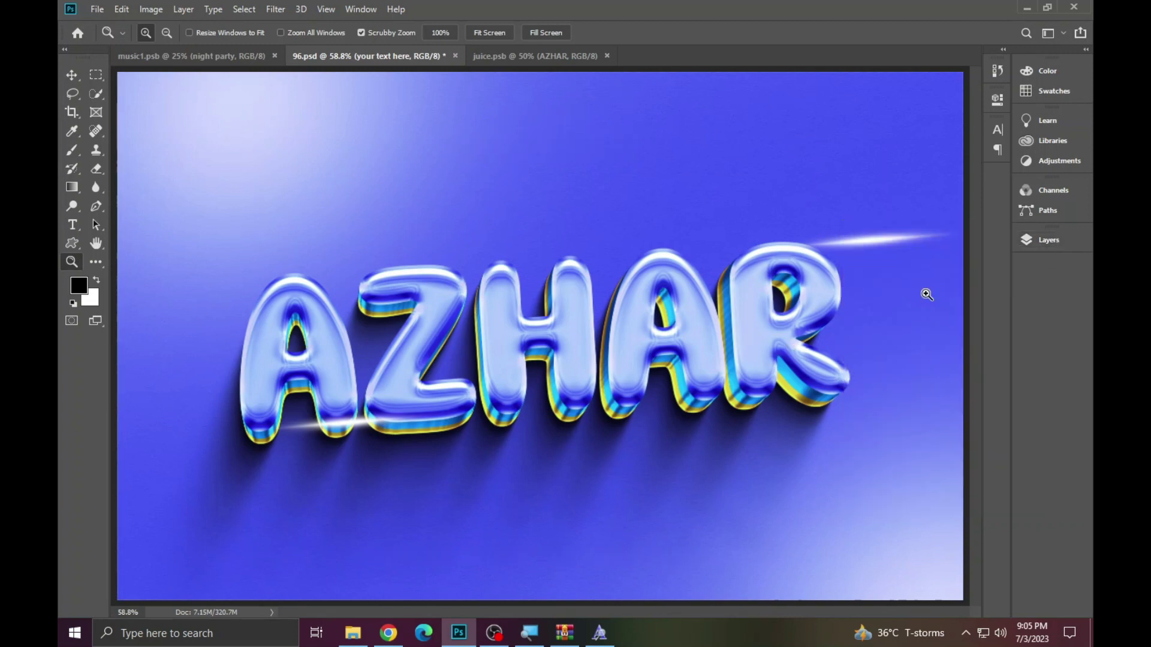
left_click(599, 317)
right_click(556, 306)
left_click(590, 305)
Close 96.psd without saving and juice.psb, then open the 97.psd STRONG template.
left_click(455, 57)
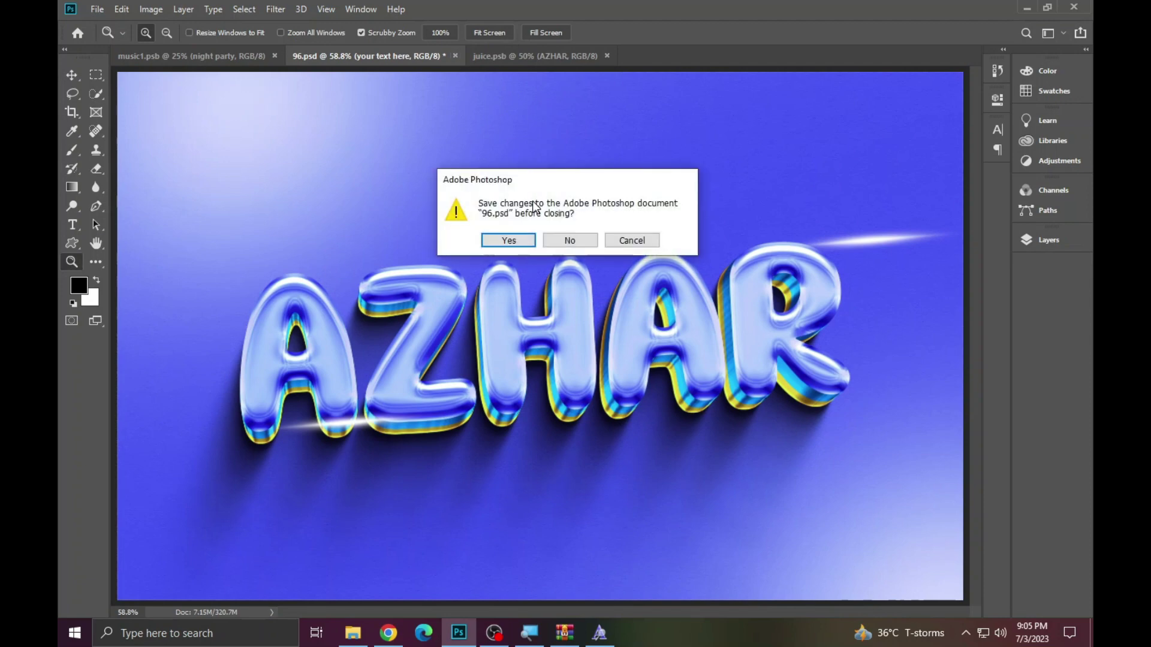
left_click(565, 241)
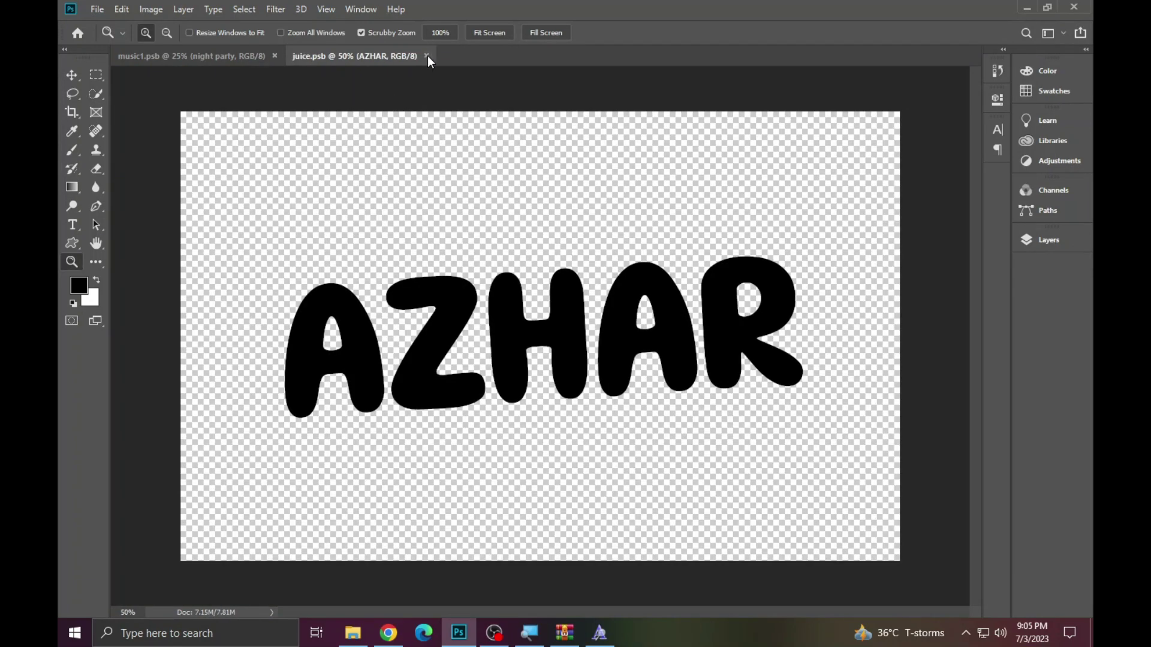
left_click(426, 55)
left_click(353, 633)
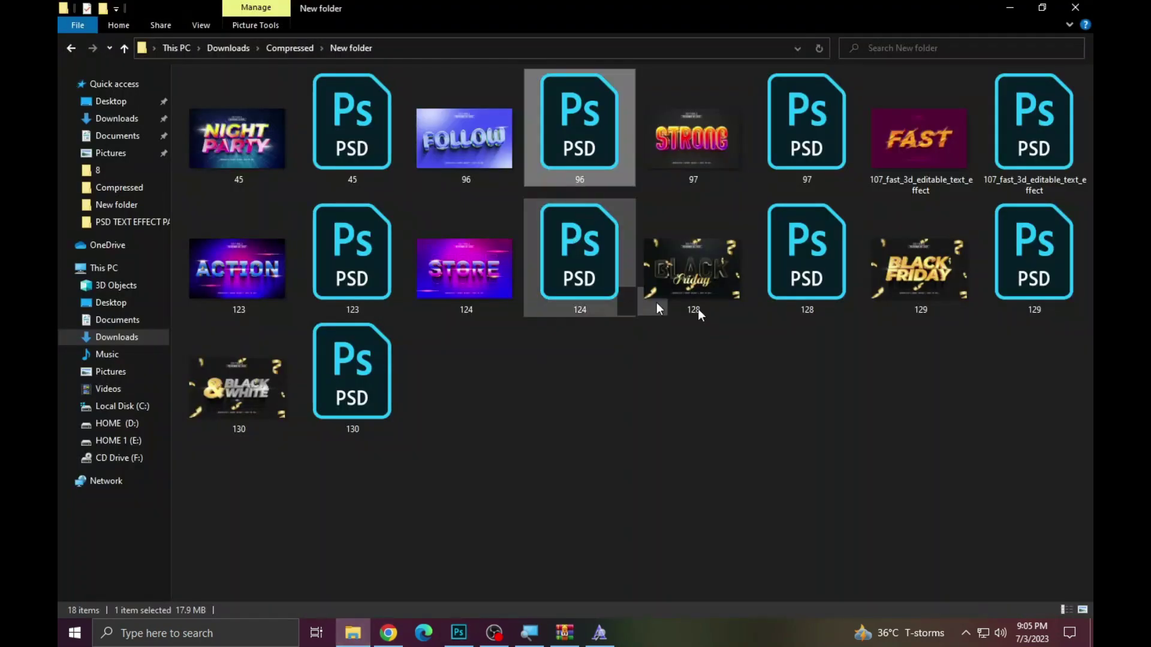
double_click(796, 130)
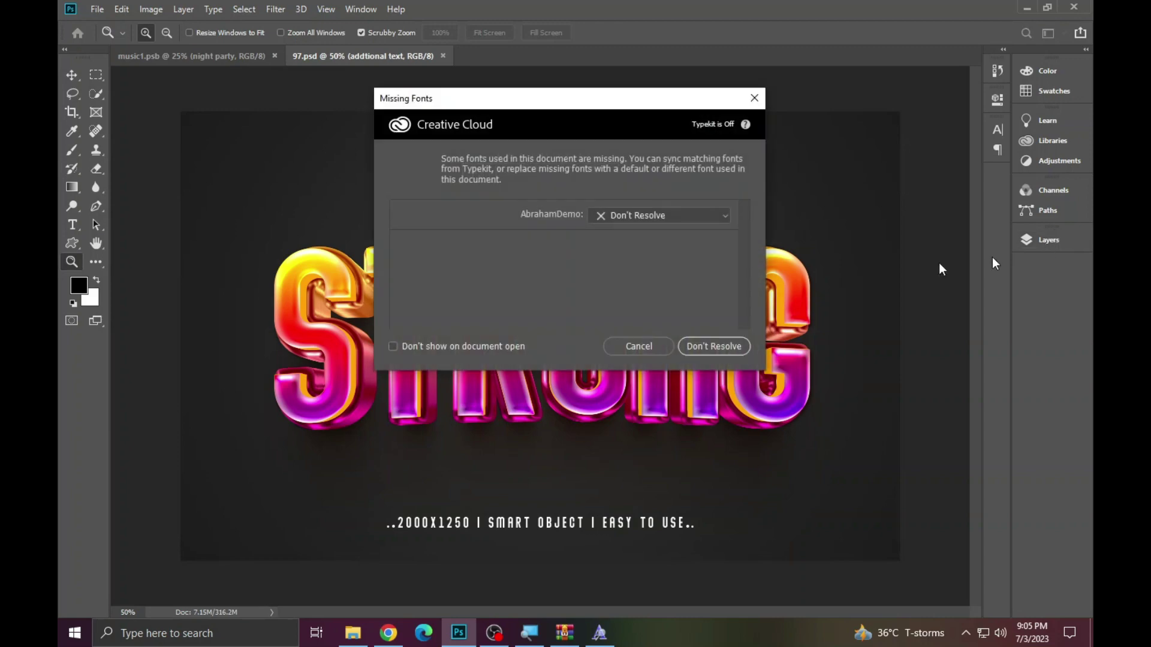
Dismiss Missing Fonts and open the 'text here' smart object super promo1111.psb.
left_click(657, 347)
left_click(1048, 240)
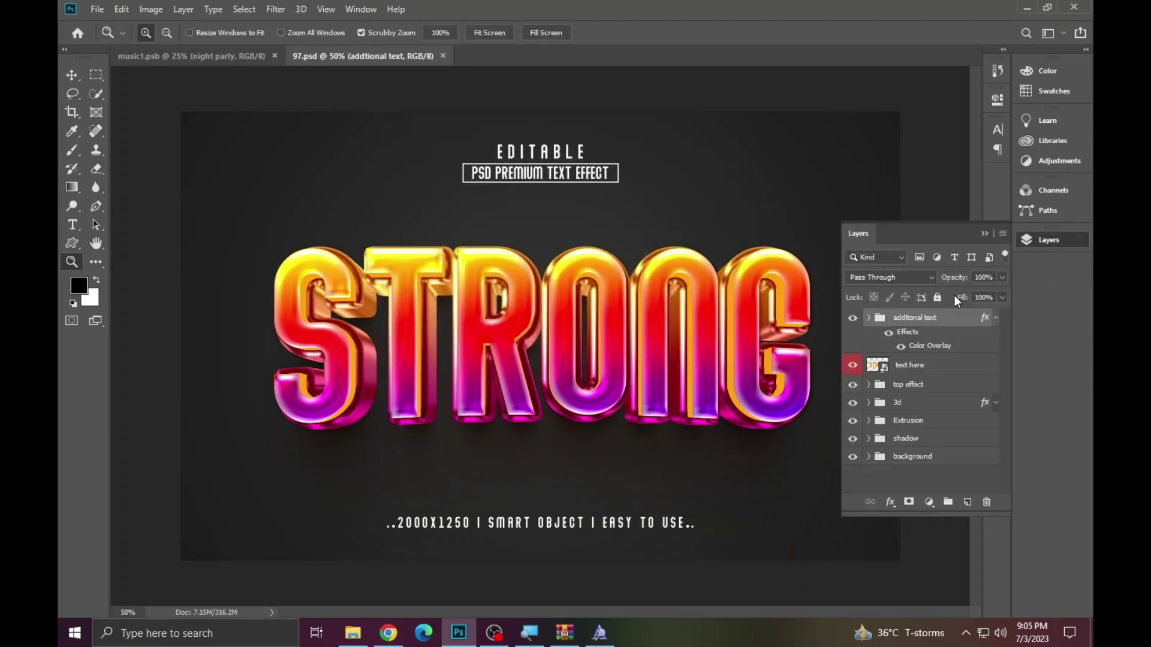
double_click(879, 366)
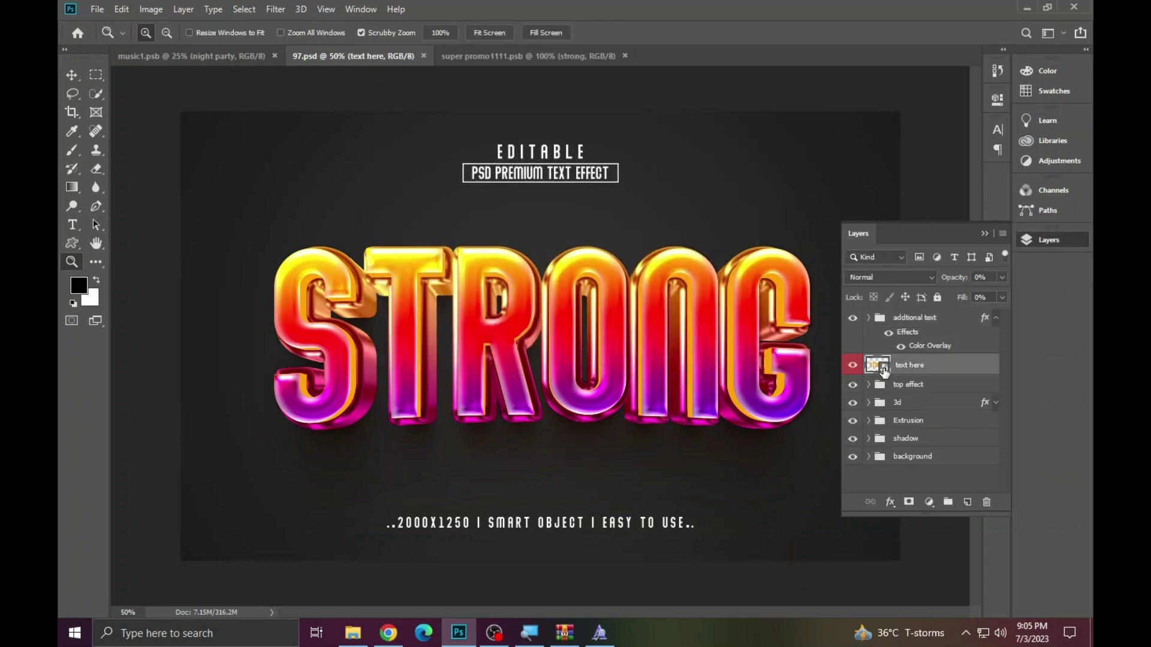
left_click(638, 348)
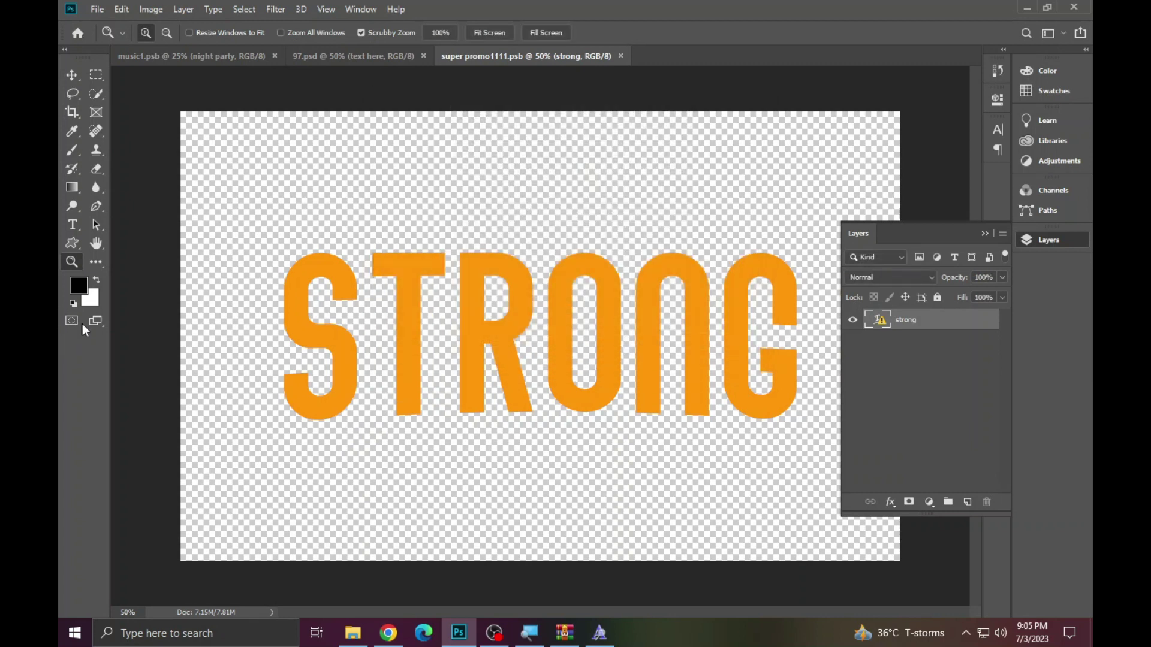
Select the STRONG text with the Type tool and copy the missing font name AbrahamDemo.
left_click(73, 204)
left_click(72, 224)
left_click(361, 359)
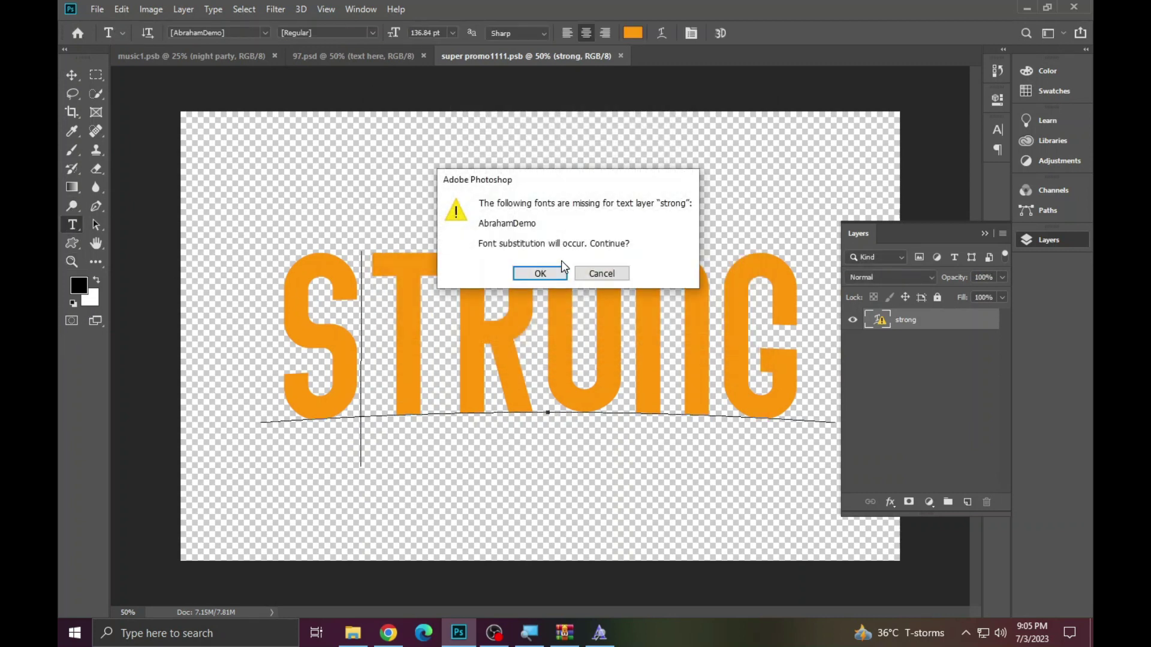
left_click(601, 274)
right_click(241, 31)
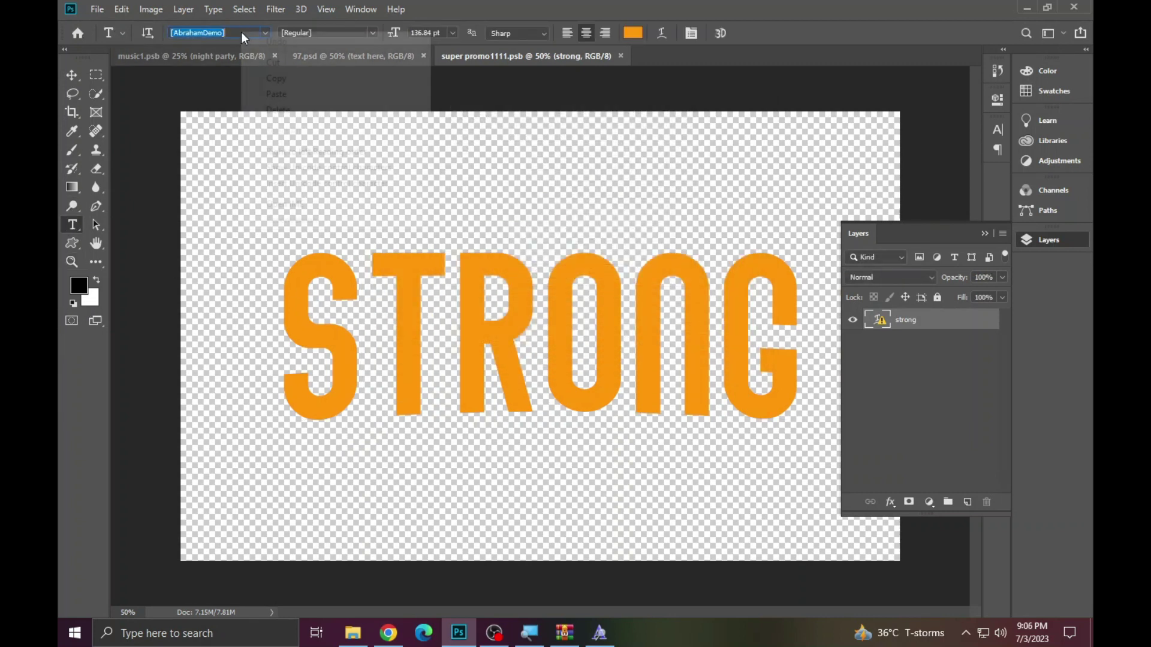
left_click(262, 82)
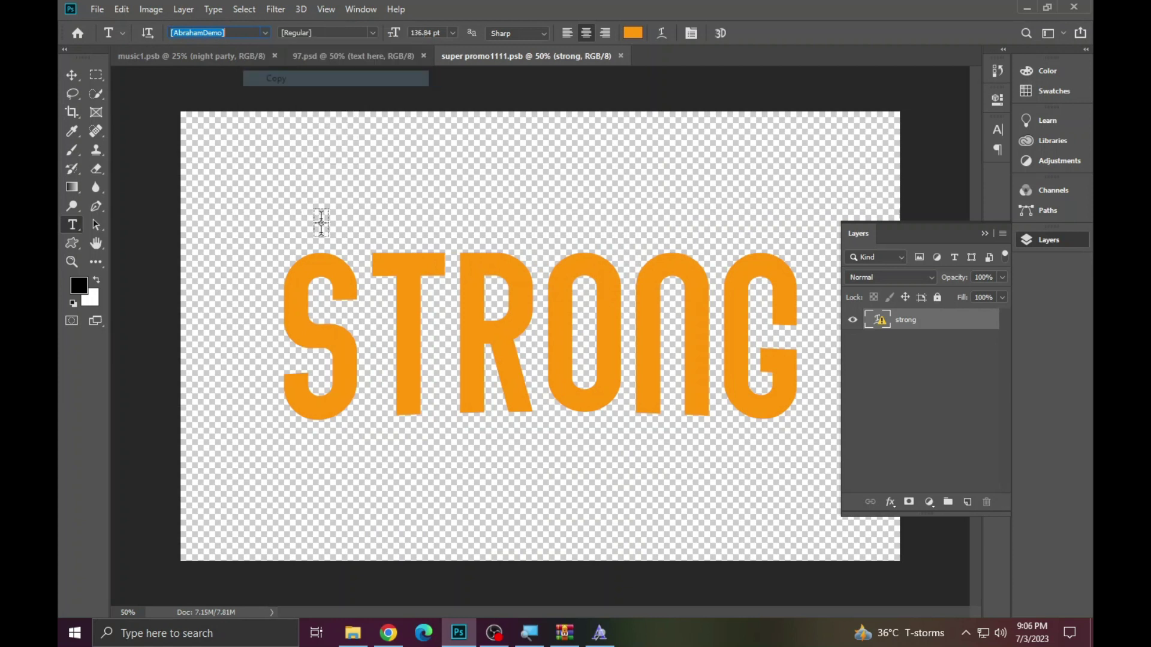
left_click(388, 633)
Search the web for 'AbrahamDemo font' and open the dafont.com Abraham Font page.
left_click(261, 8)
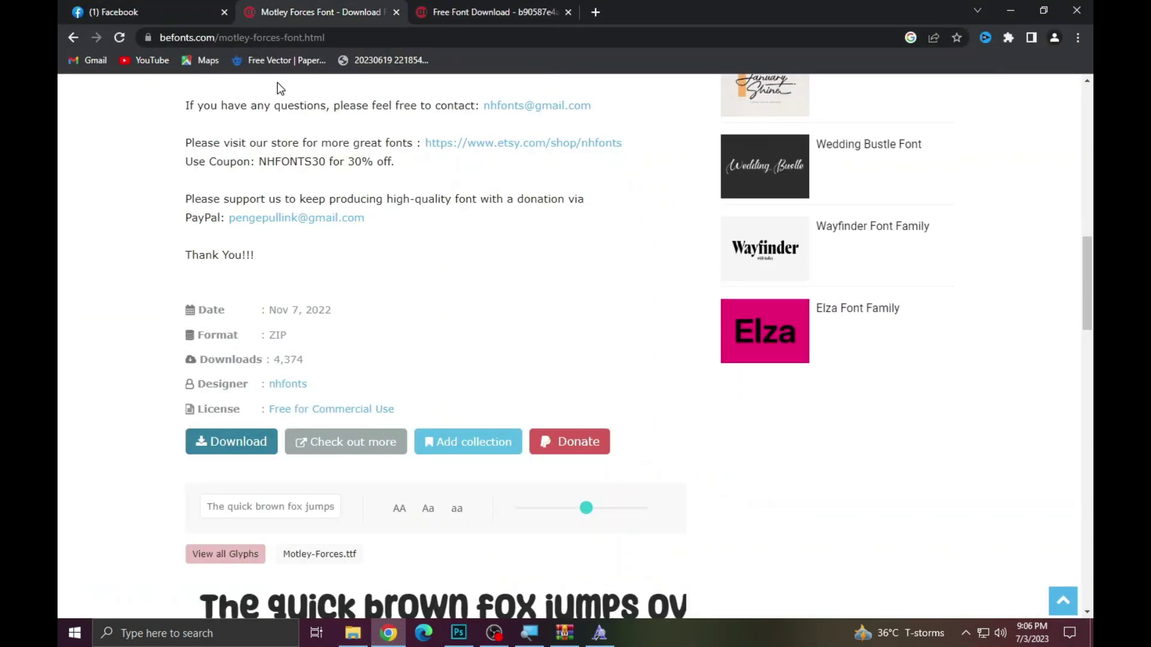
left_click(277, 37)
key("ctrl+v")
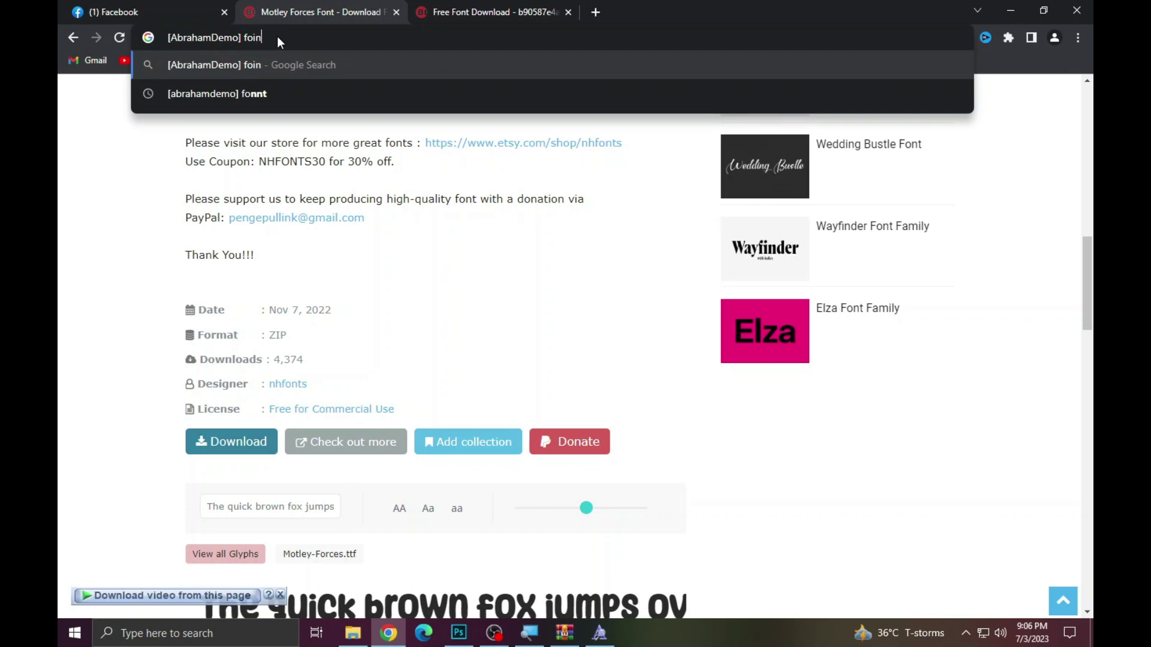
type("nt")
key("Return")
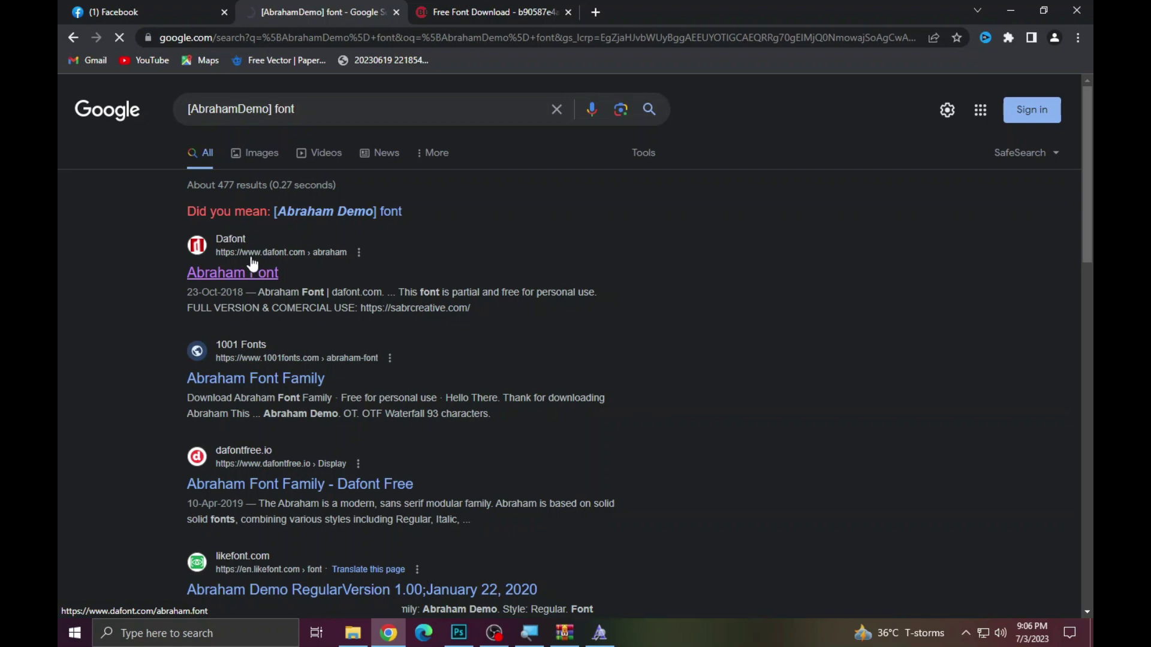
left_click(252, 268)
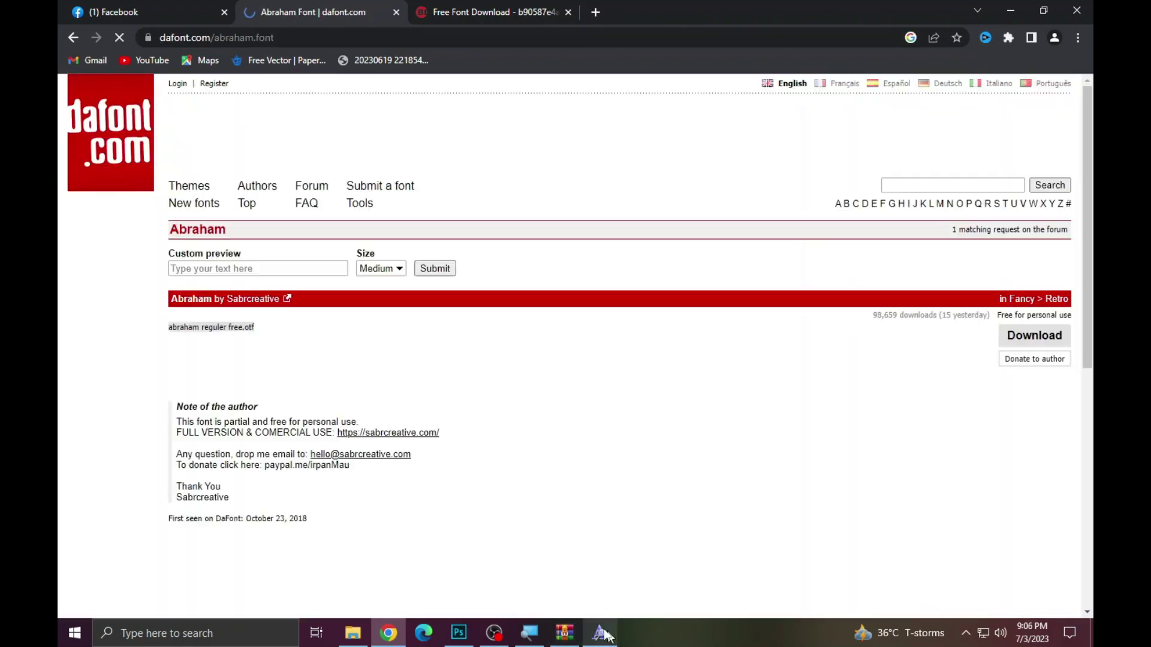
left_click(458, 632)
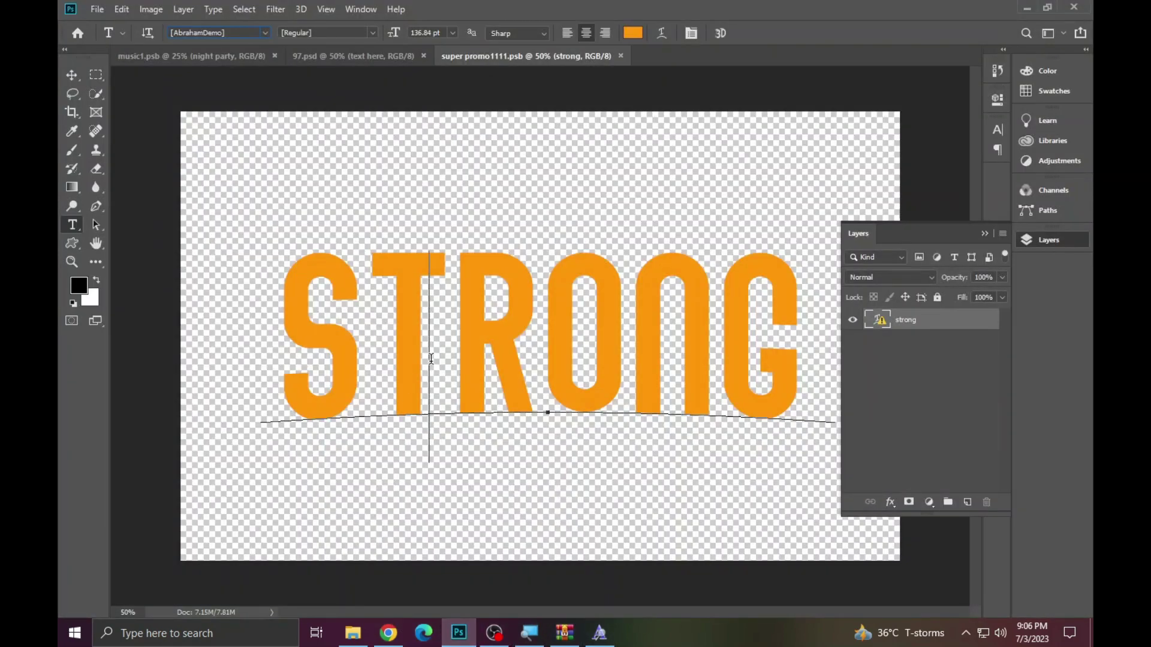
Accept font substitution on the Strong text and try applying AbrahamDemo Regular via an 'abraham' font search.
left_click(478, 307)
left_click(540, 273)
double_click(522, 290)
left_click(232, 32)
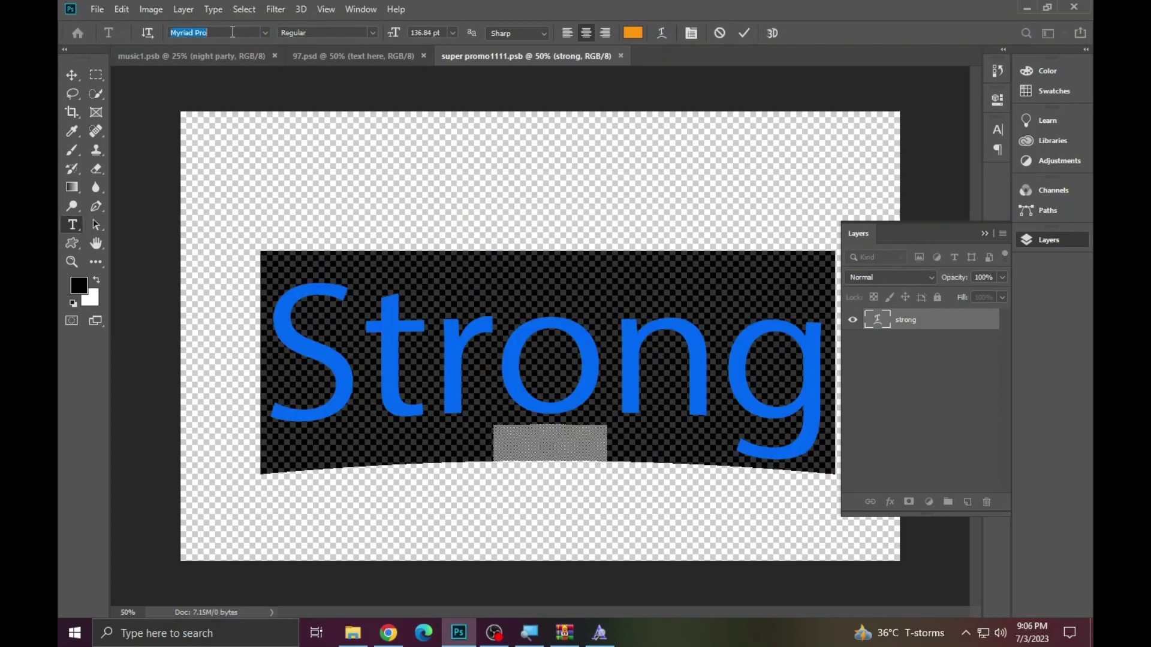
type("abraham")
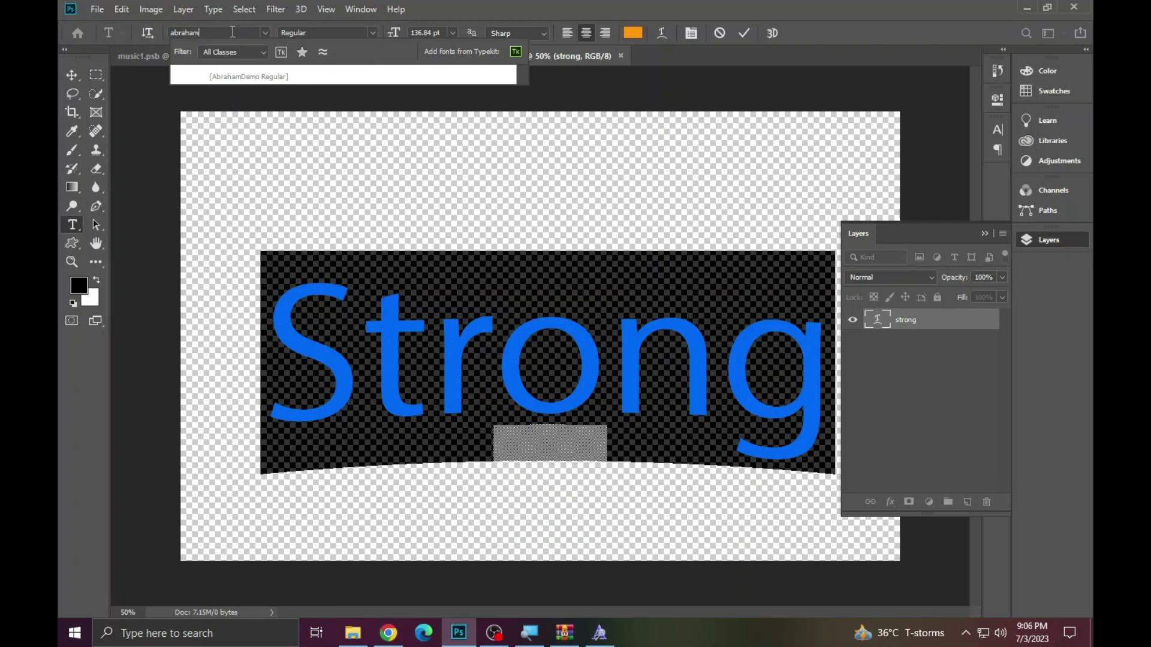
left_click(247, 71)
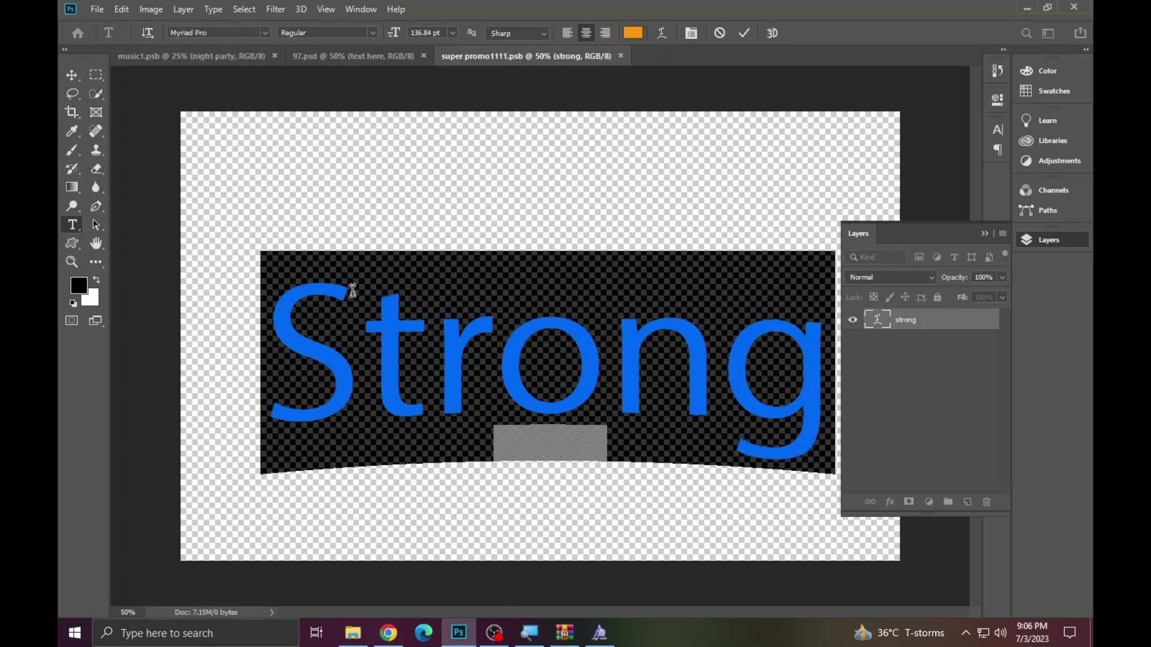
left_click(388, 633)
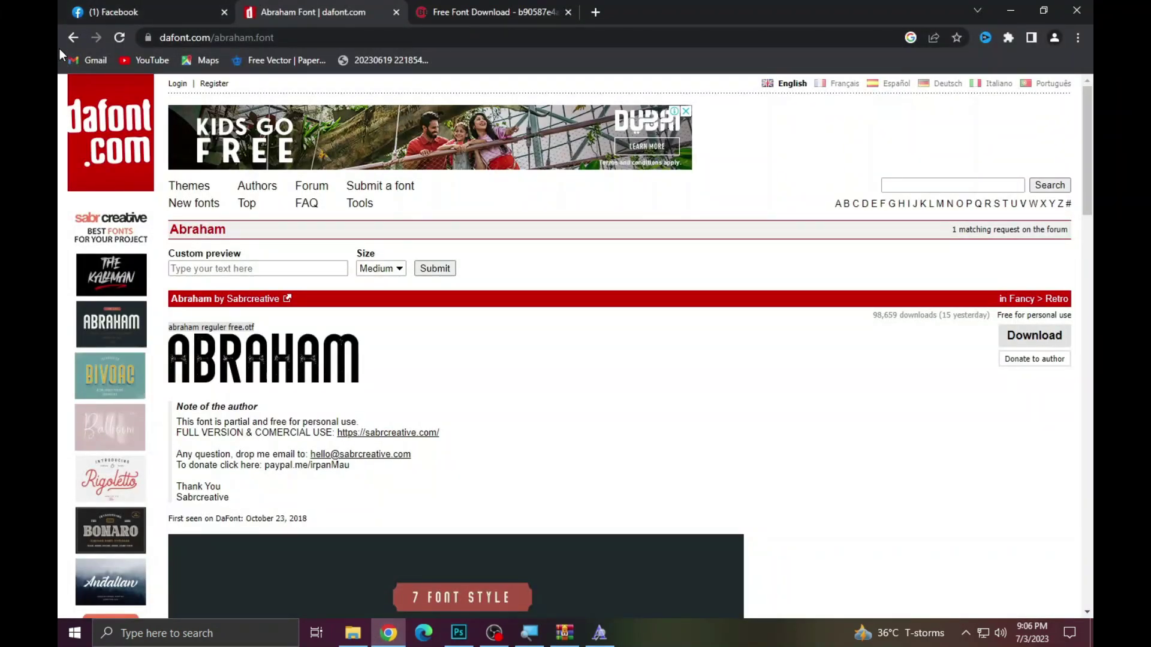
Return to the Google results and remove the stray ']' from the Abraham font search.
left_click(75, 38)
left_click(327, 109)
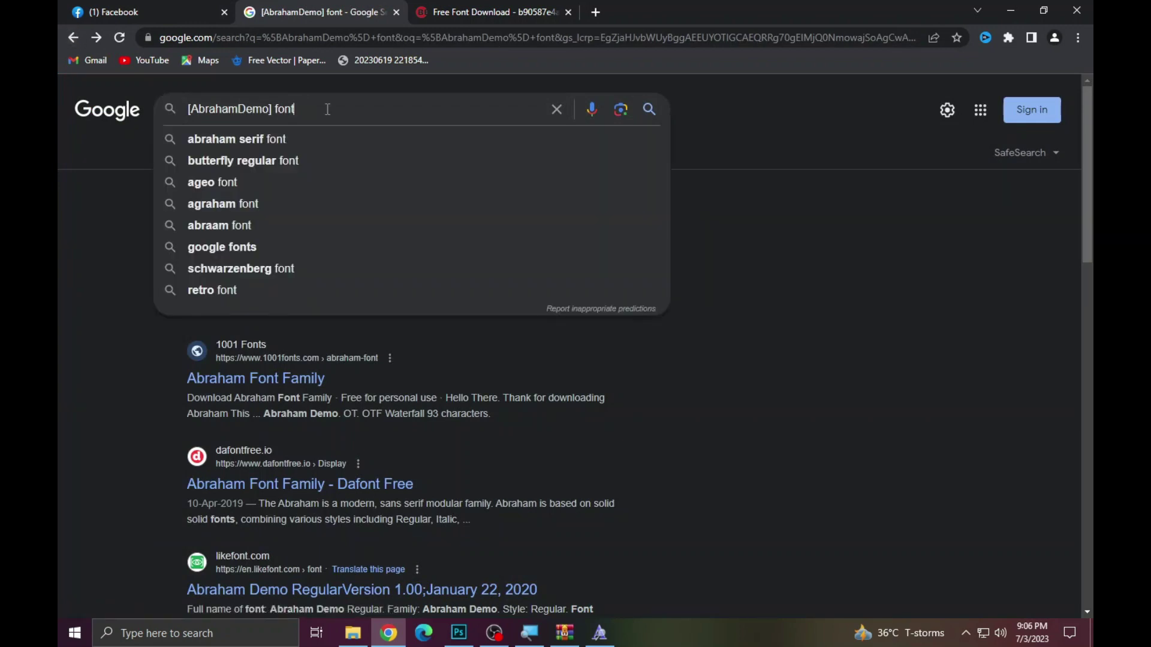
left_click(76, 411)
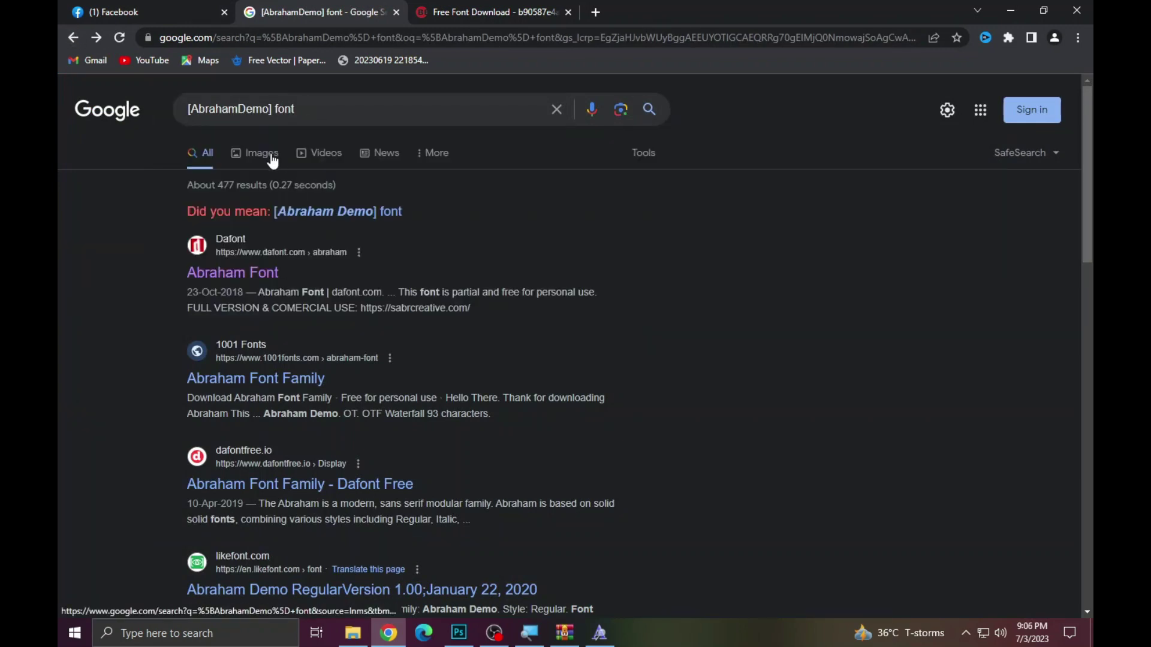
left_click(270, 109)
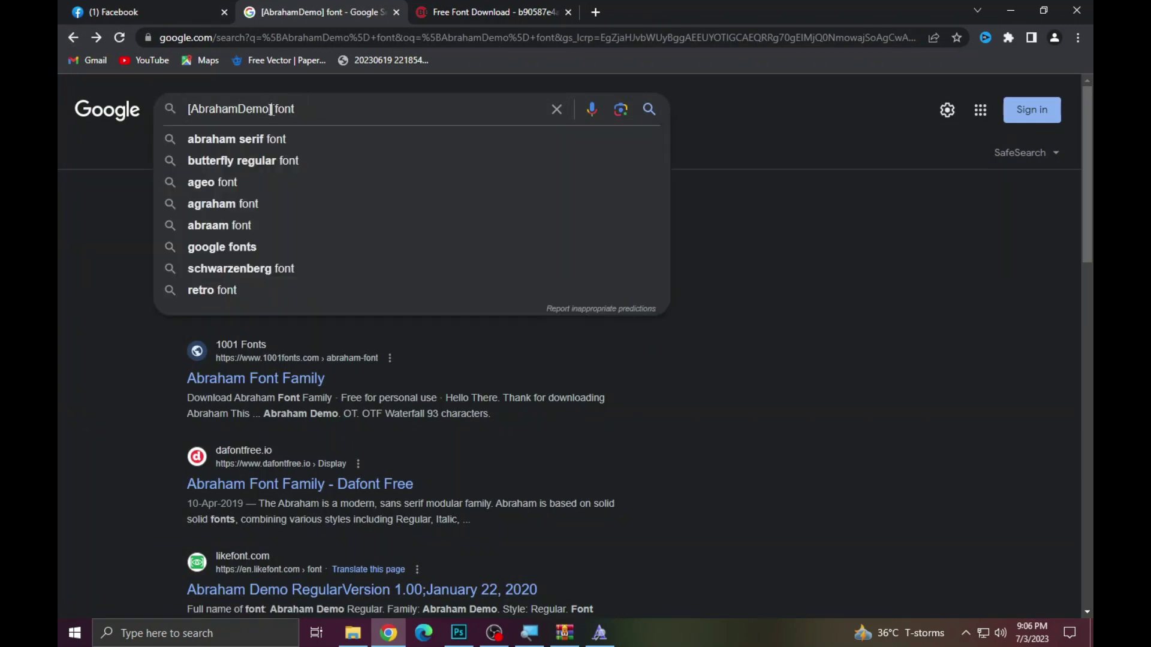
key("Delete")
left_click(105, 336)
Open the Abraham Font Family result, close the Free Font Download tab, and browse the results.
left_click(231, 385)
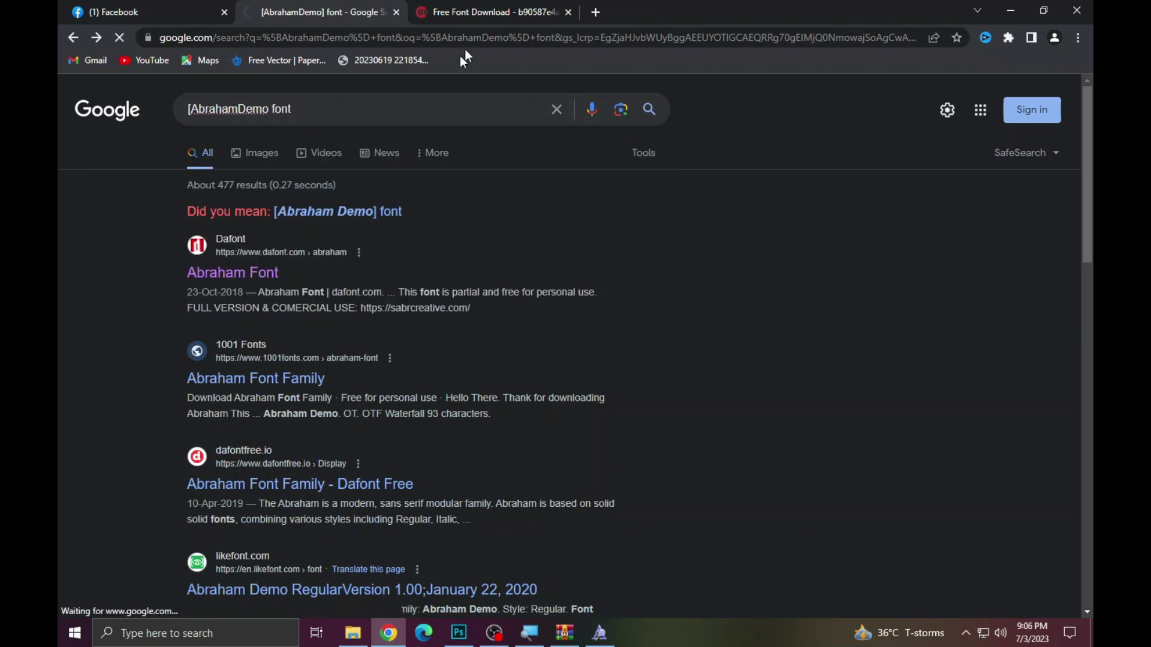
left_click(568, 12)
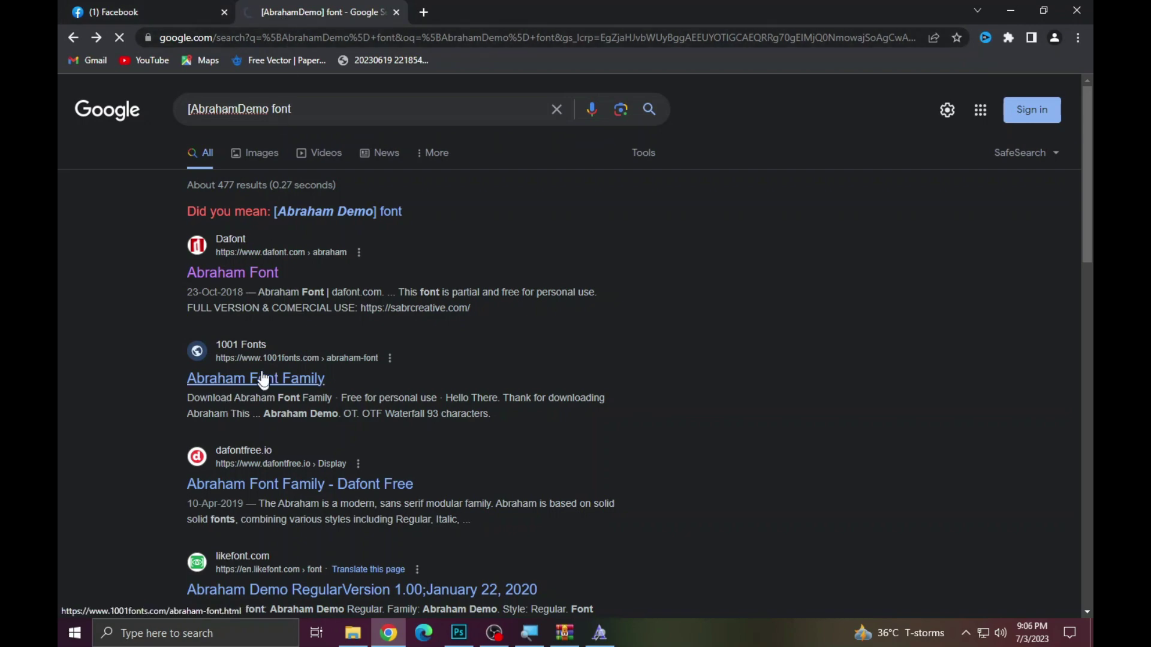
scroll(257, 289, "down", 5)
scroll(257, 289, "down", 2)
scroll(257, 289, "up", 5)
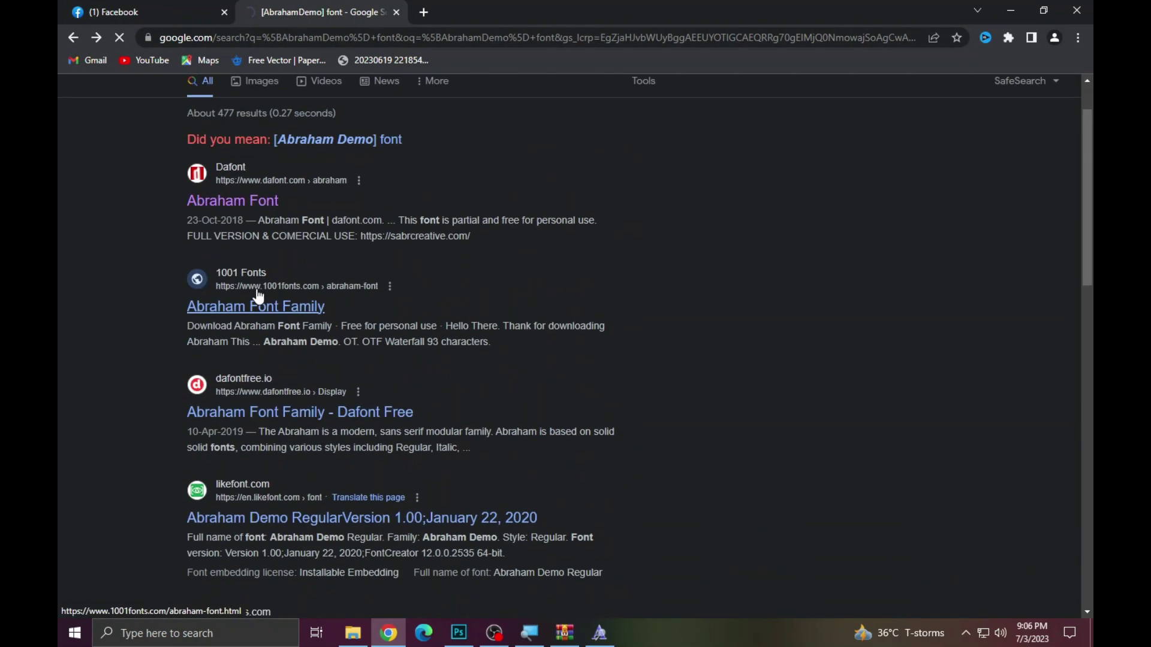
scroll(258, 296, "up", 1)
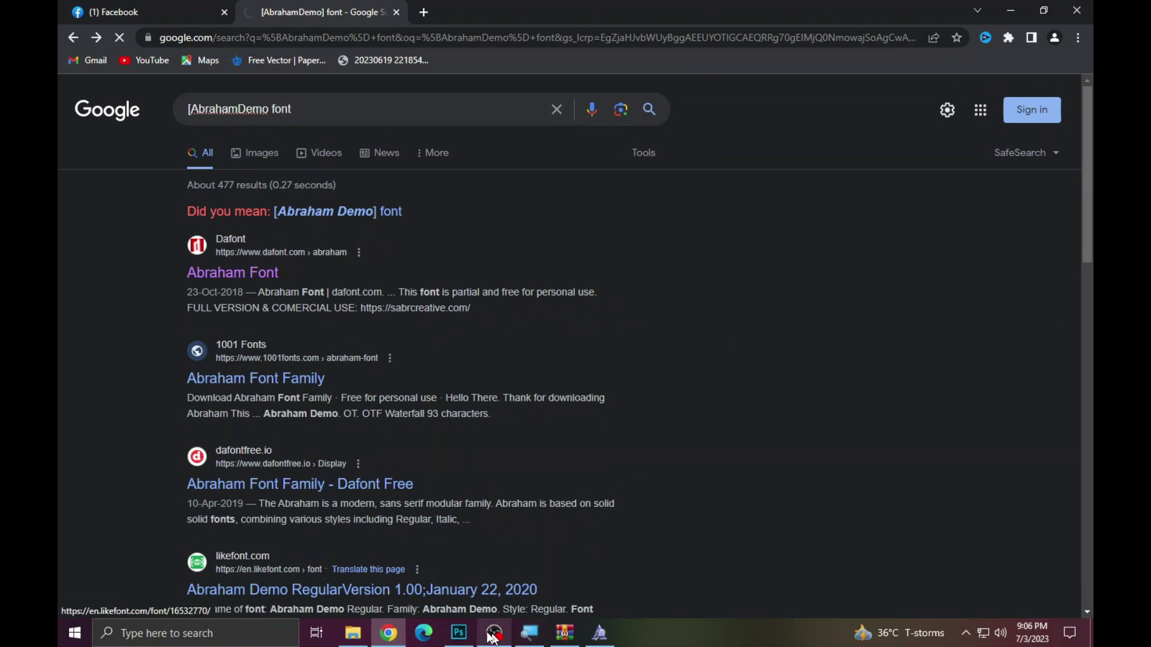
left_click(459, 632)
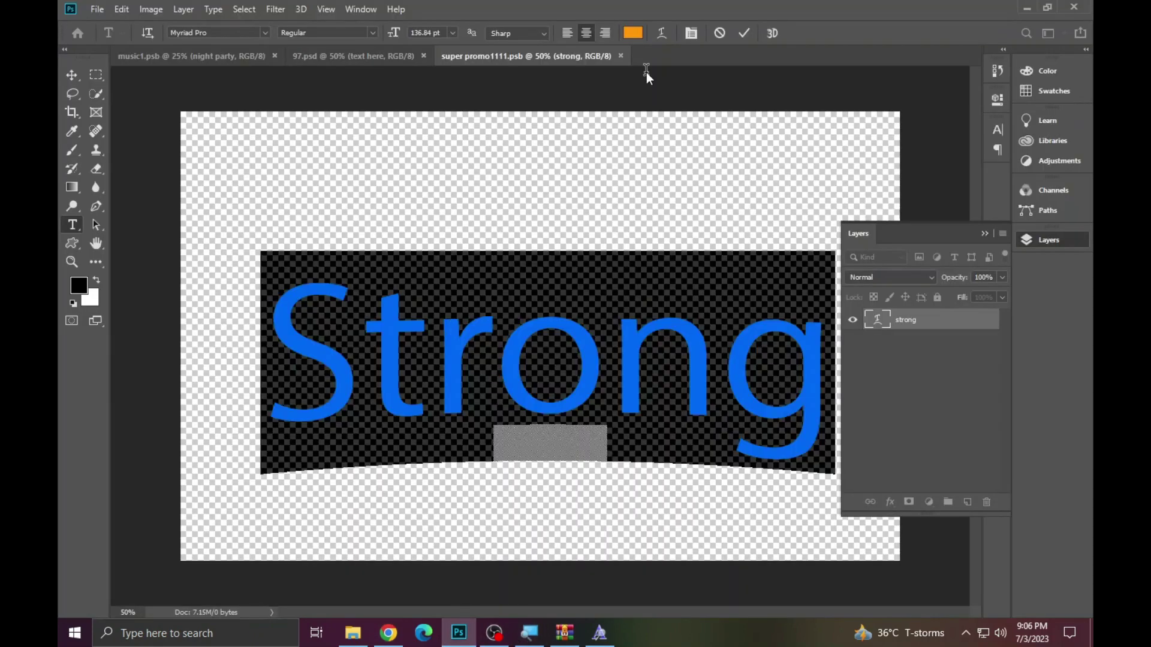
Search the font list for 'abraha', abandon the search, and reopen the full font list.
left_click(246, 27)
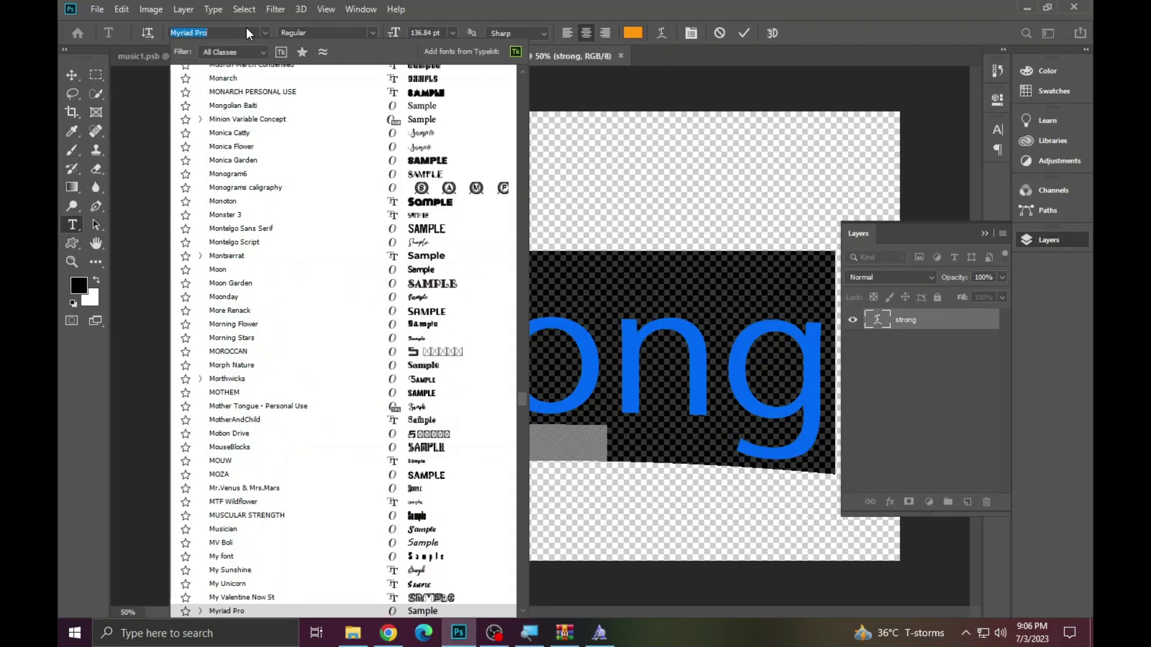
type("abraha")
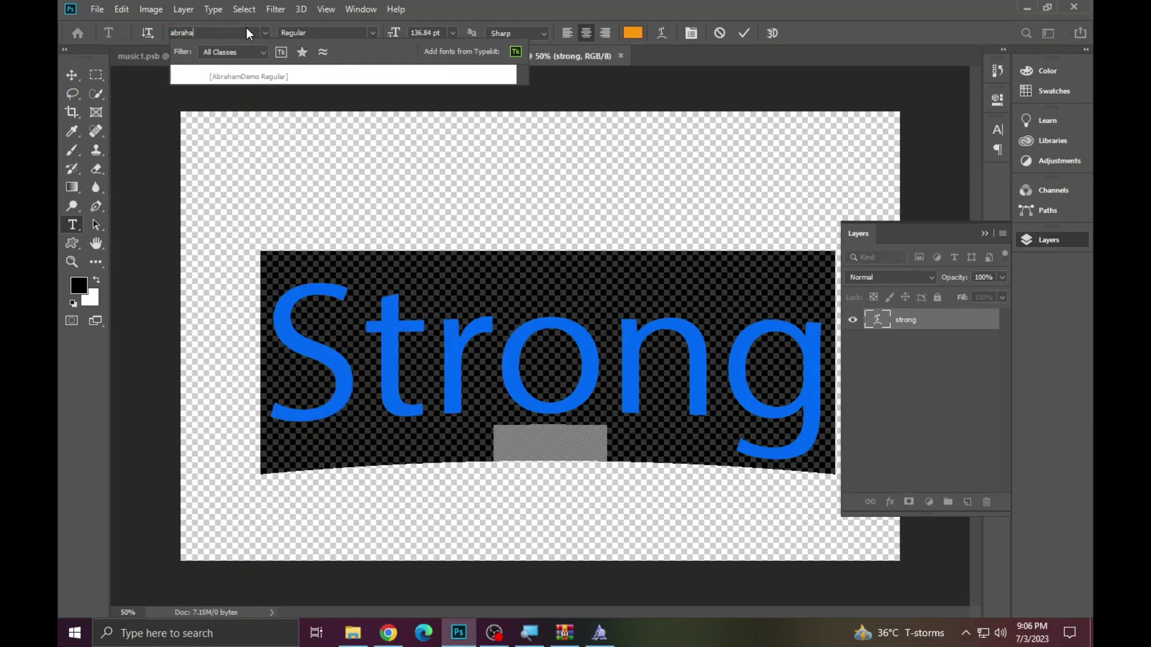
key("Escape")
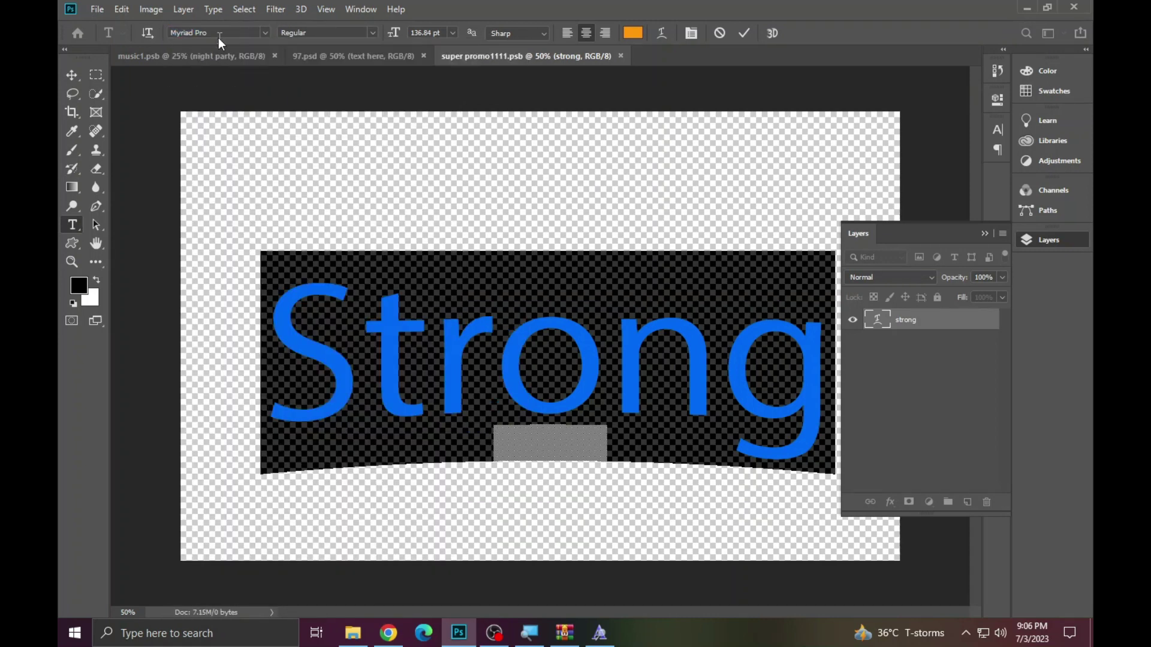
left_click(218, 35)
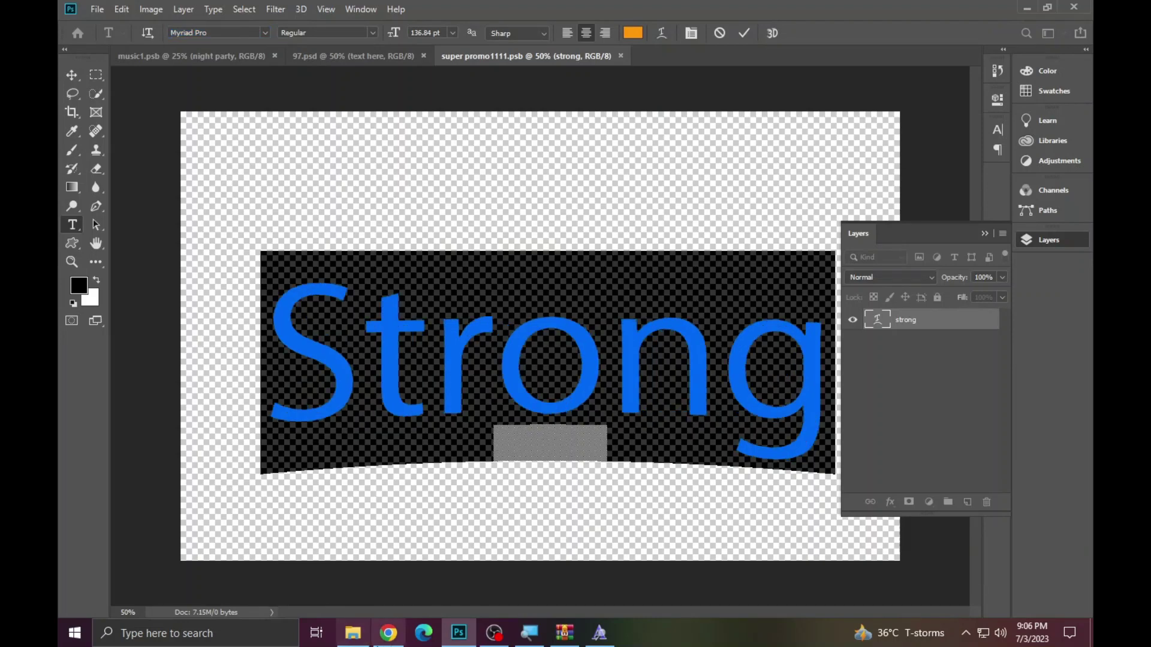
left_click(353, 633)
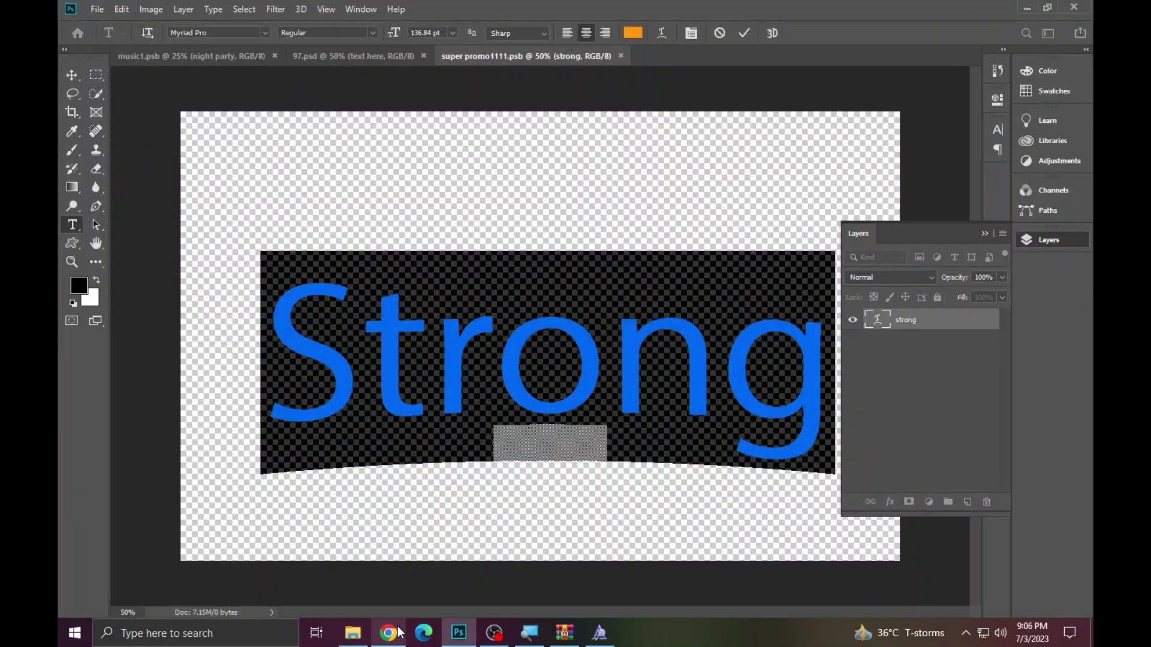
In Chrome, check the Facebook and 1001fonts tabs and return to the Abraham Google results.
left_click(388, 633)
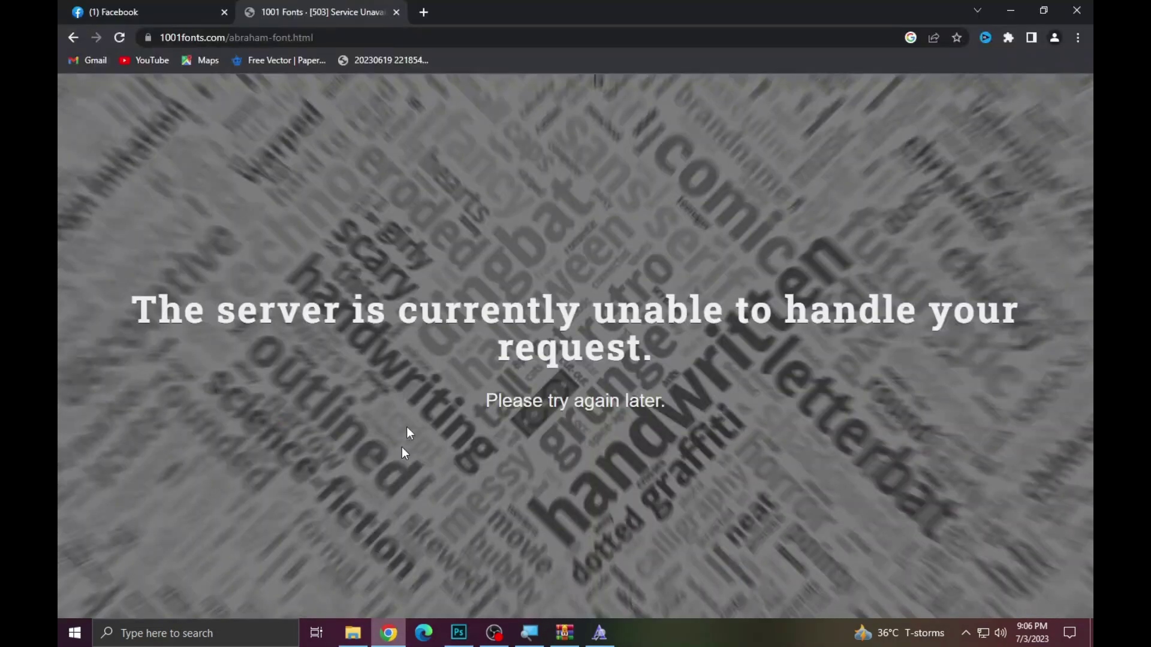
left_click(63, 12)
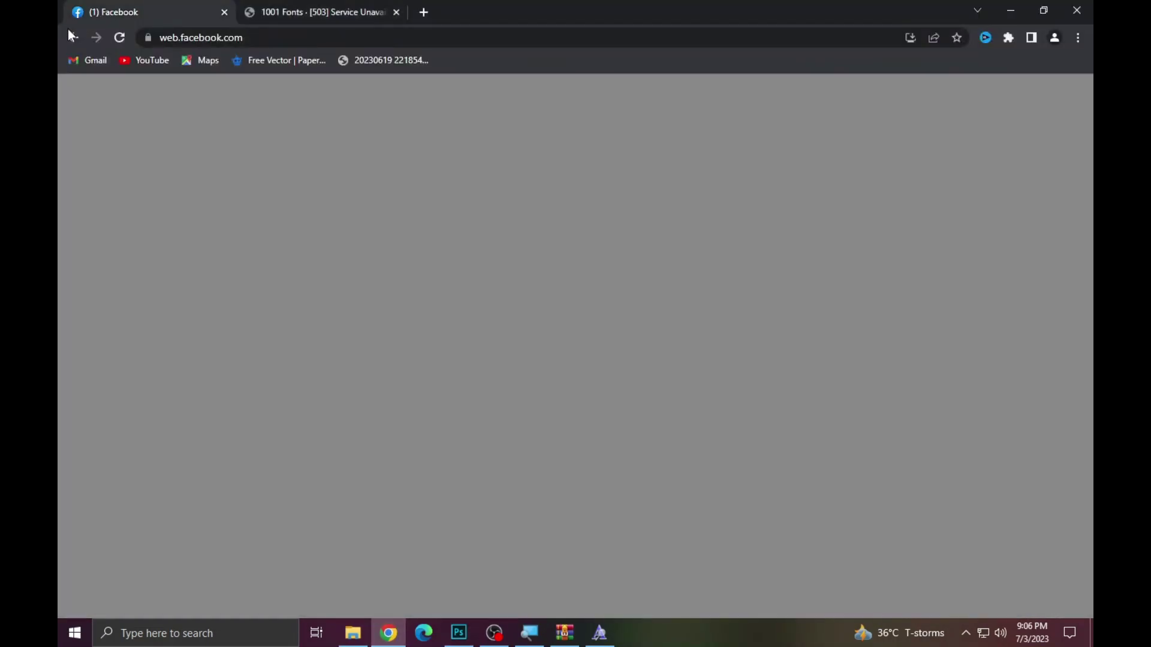
left_click(272, 5)
left_click(65, 39)
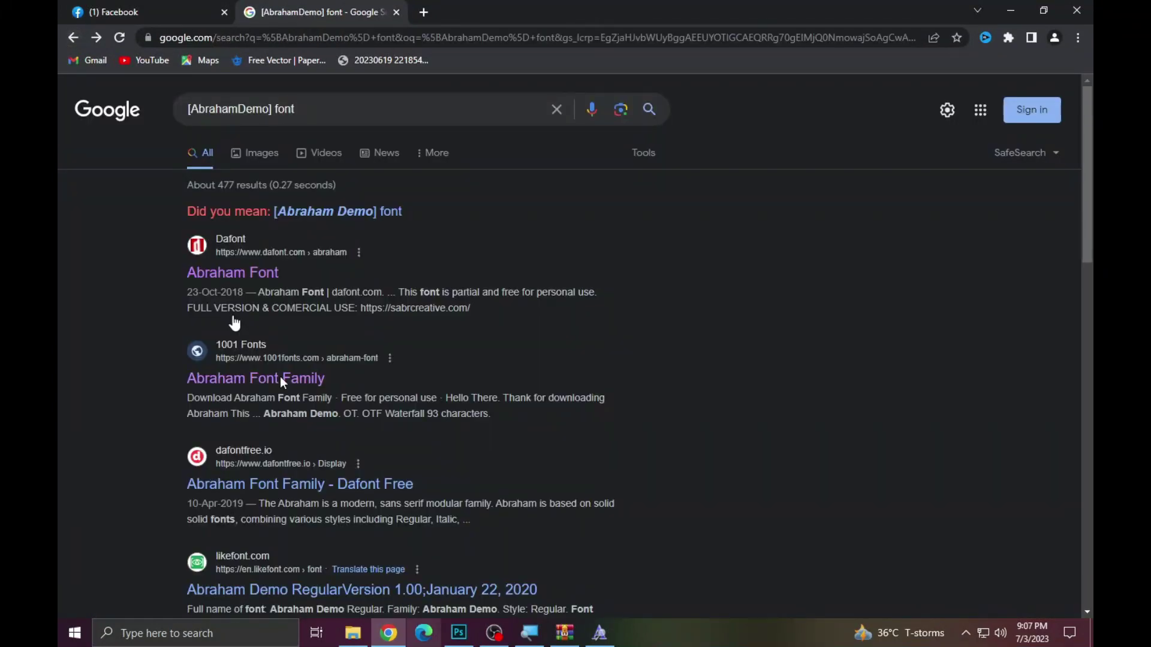
left_click(132, 12)
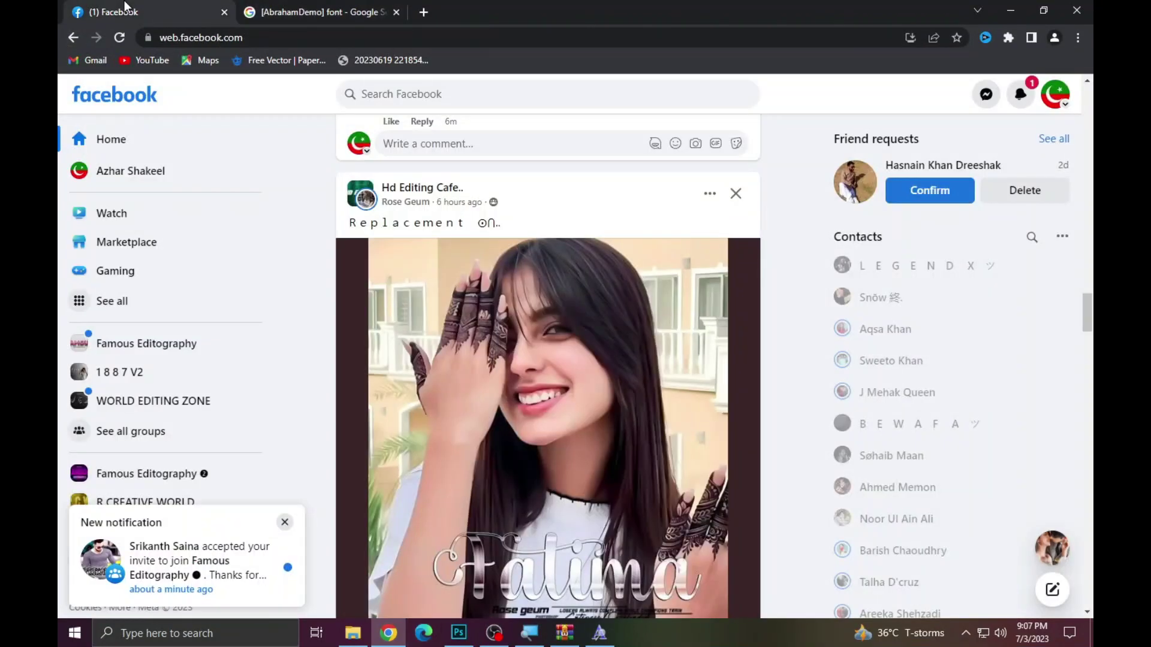
left_click(337, 6)
Select all the Strong text and cycle through fonts to Nautilus Pompilius.
left_click(1009, 10)
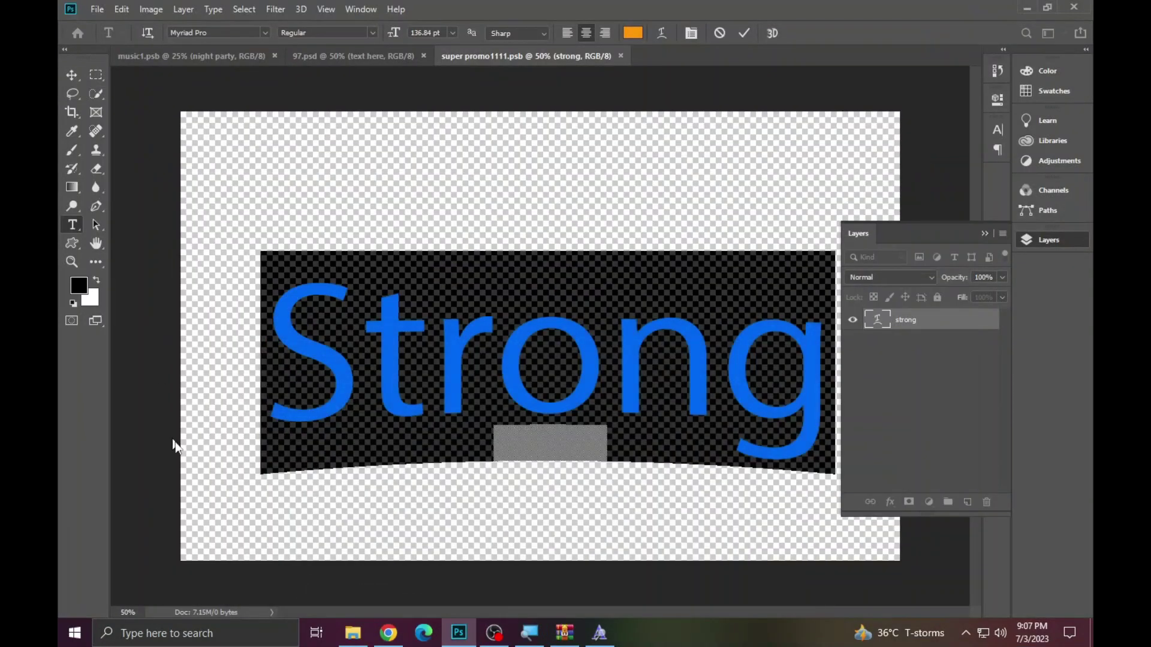
left_click(414, 338)
key("ctrl+a")
left_click(218, 33)
key("Down")
key("Down")
key("Down")
key("Down")
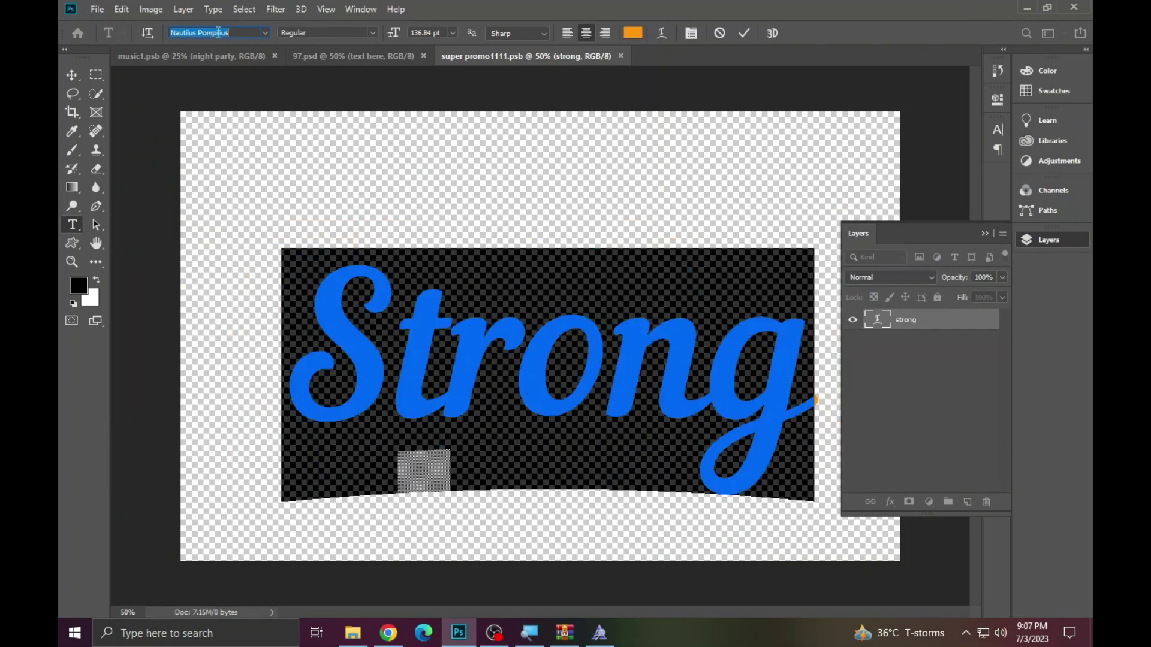
key("Down")
key("Up")
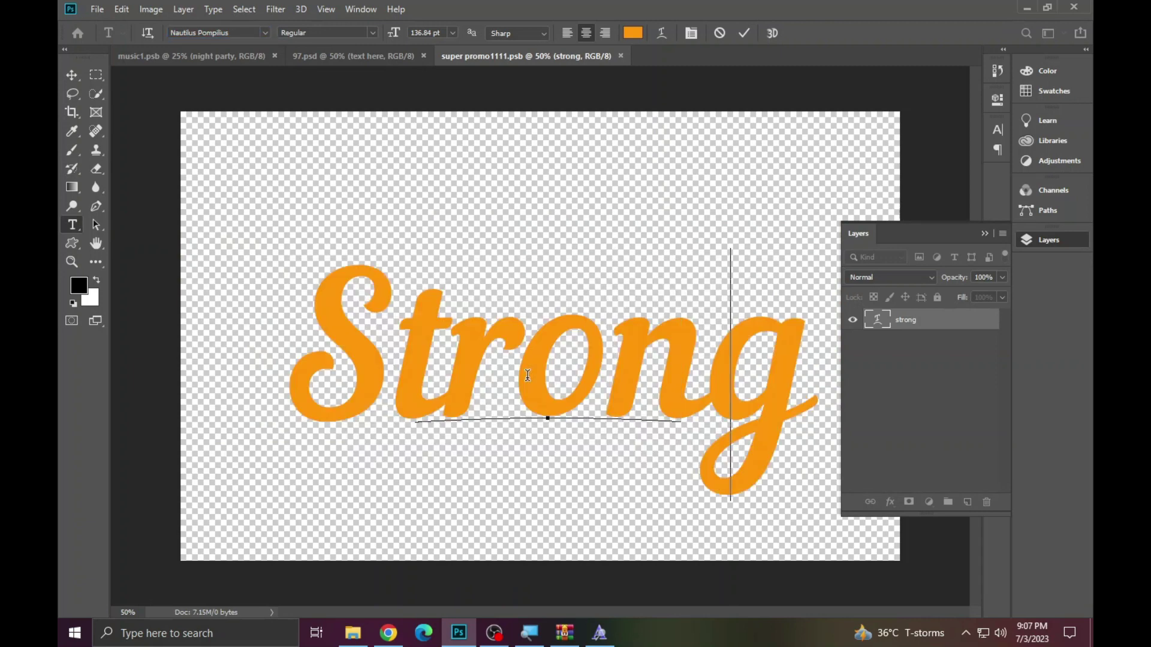
Replace the text with AYESHA and turn off All Caps so it reads Ayesha.
type("AYESHA")
key("ctrl+a")
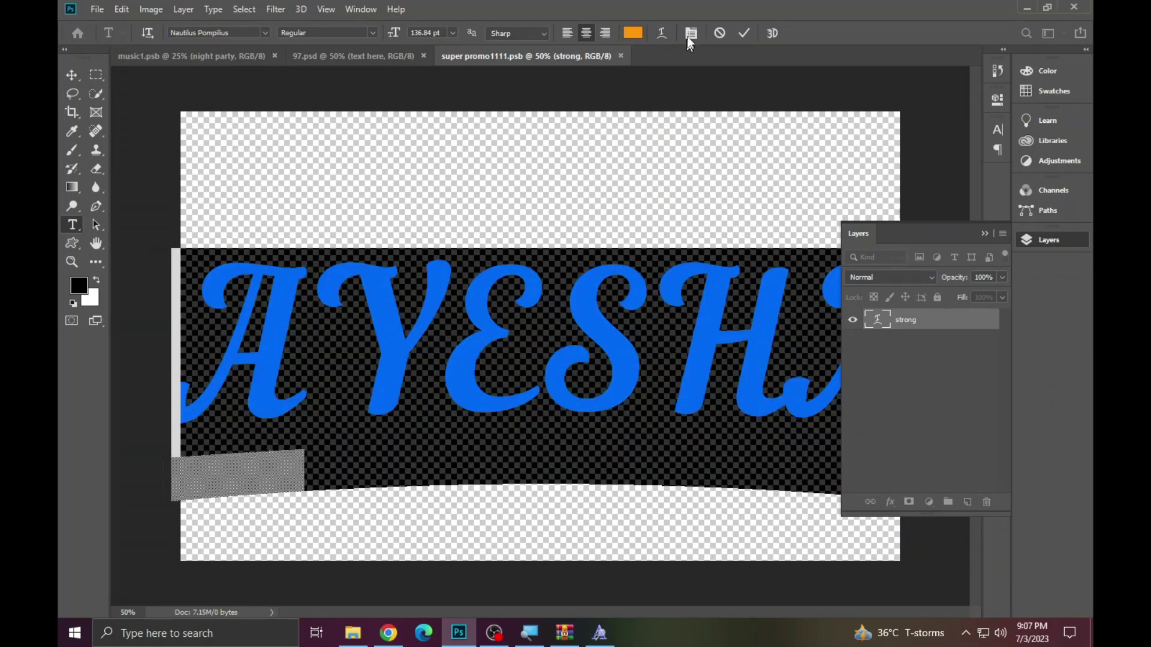
left_click(691, 34)
left_click(881, 228)
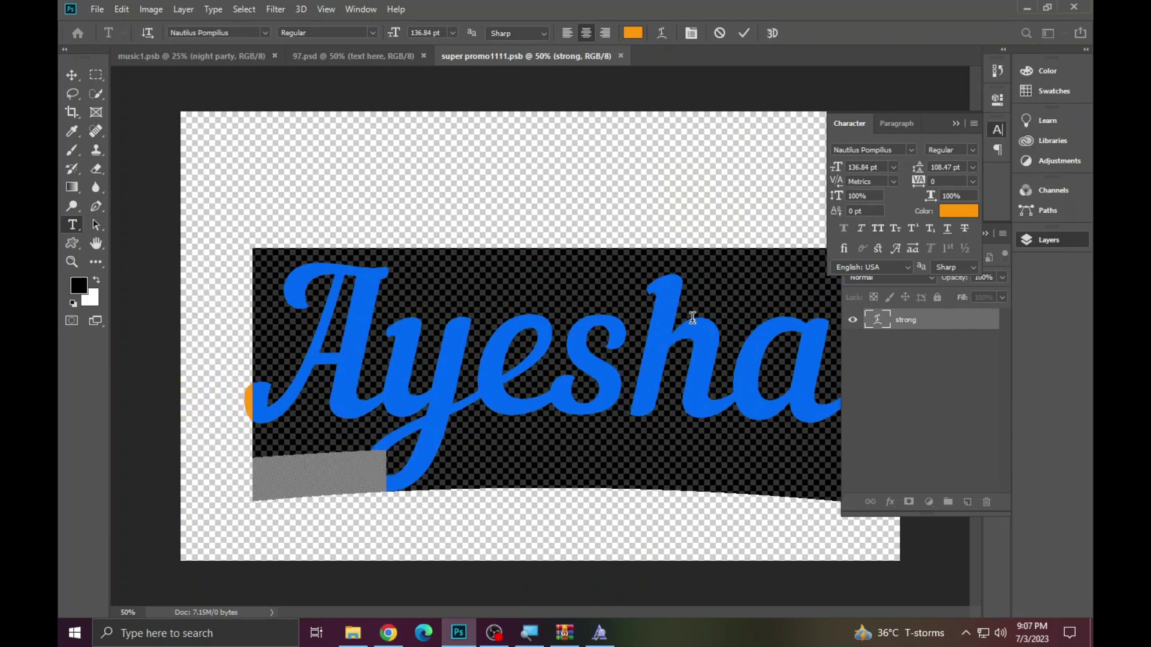
left_click(590, 335)
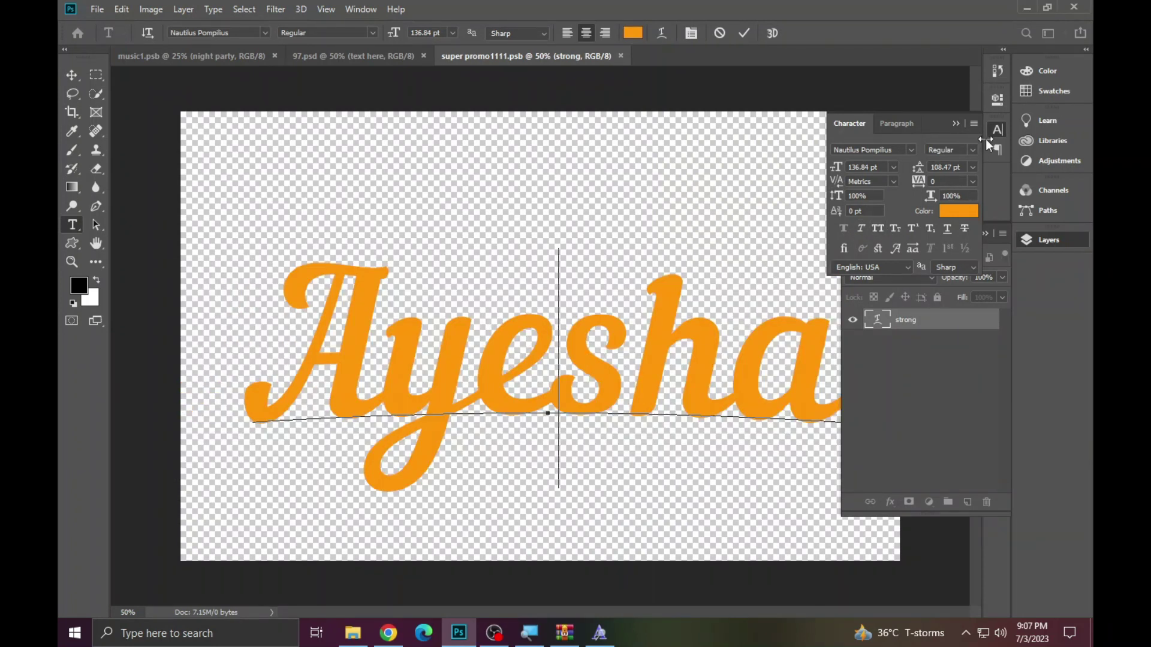
left_click(997, 129)
left_click(1046, 241)
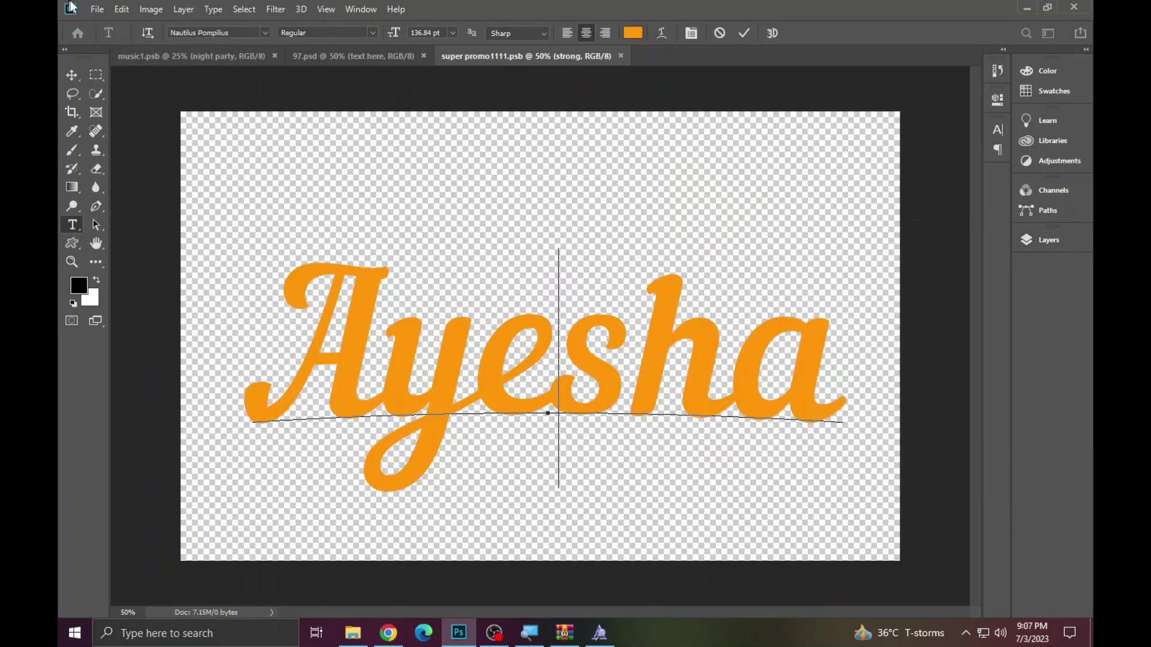
left_click(96, 9)
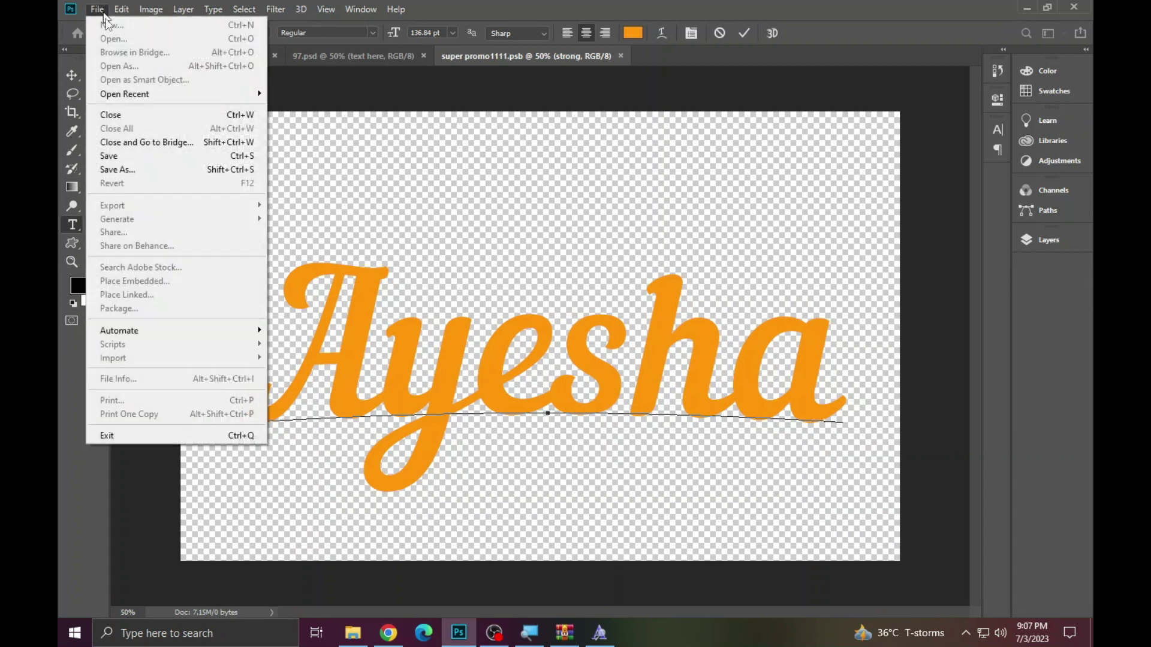
Save the smart object and preview Ayesha in 97.psd, hiding the addtional text group.
left_click(138, 155)
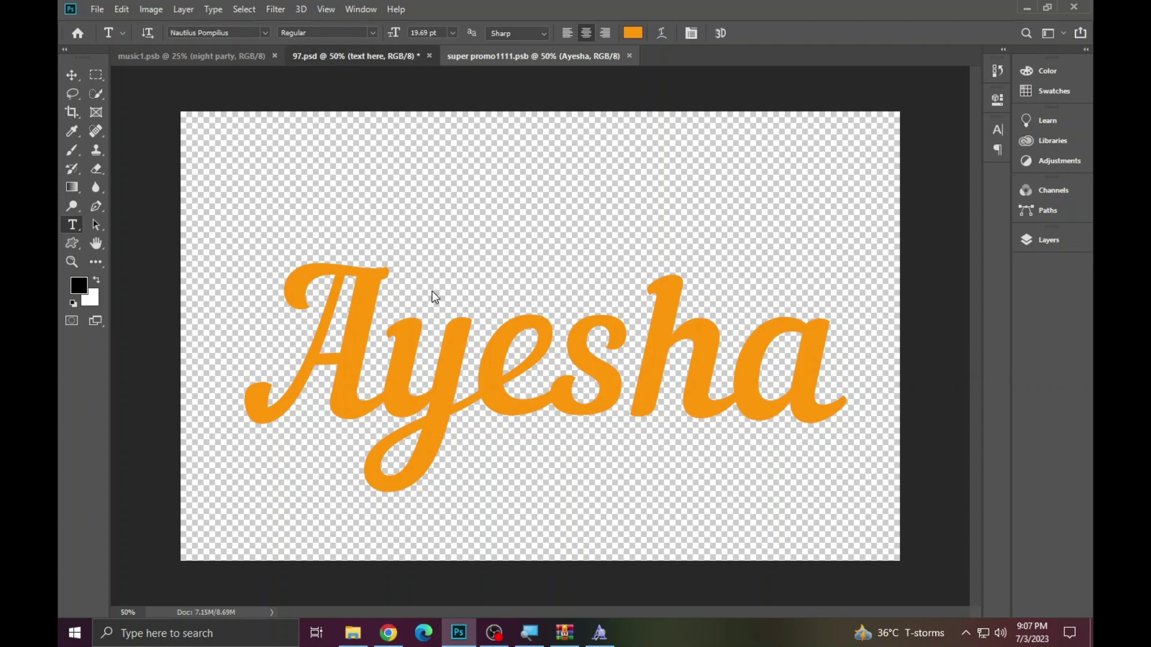
key("ctrl+shift+Tab")
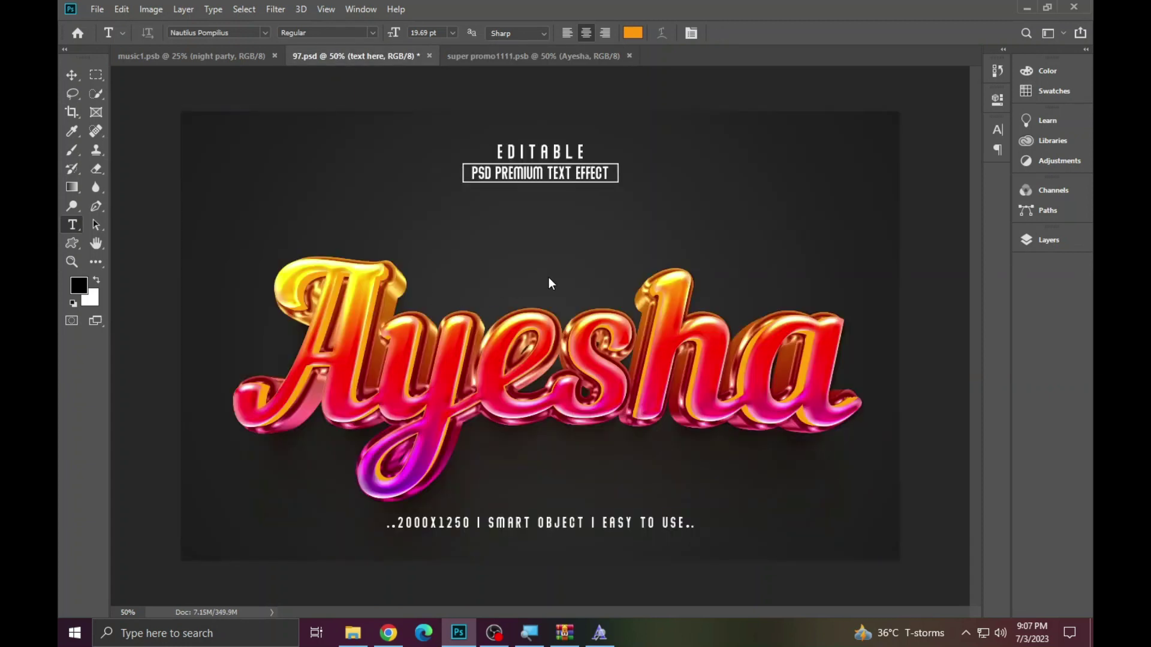
left_click(72, 262)
left_click(536, 324)
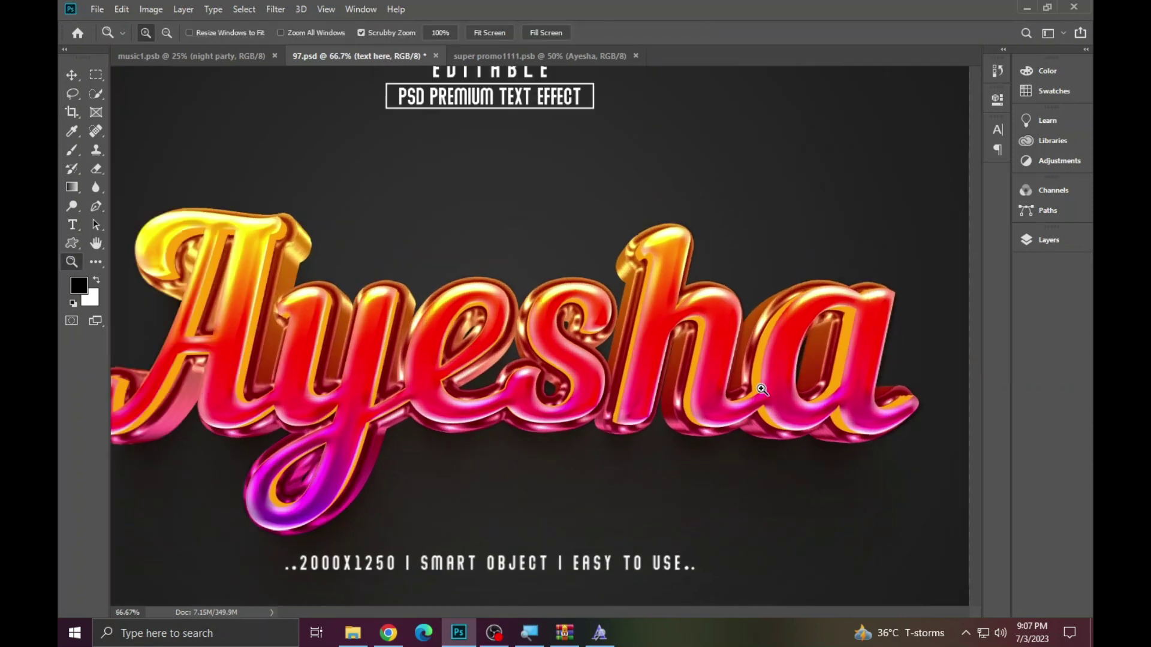
left_click_drag(535, 322, 516, 322)
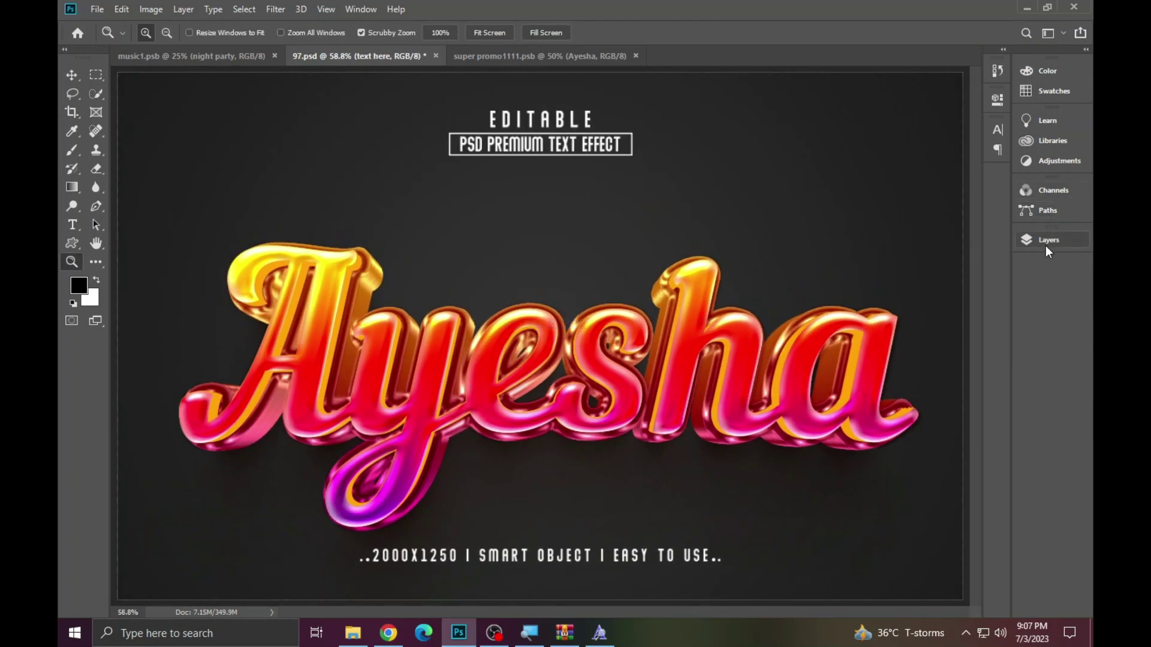
left_click(1047, 243)
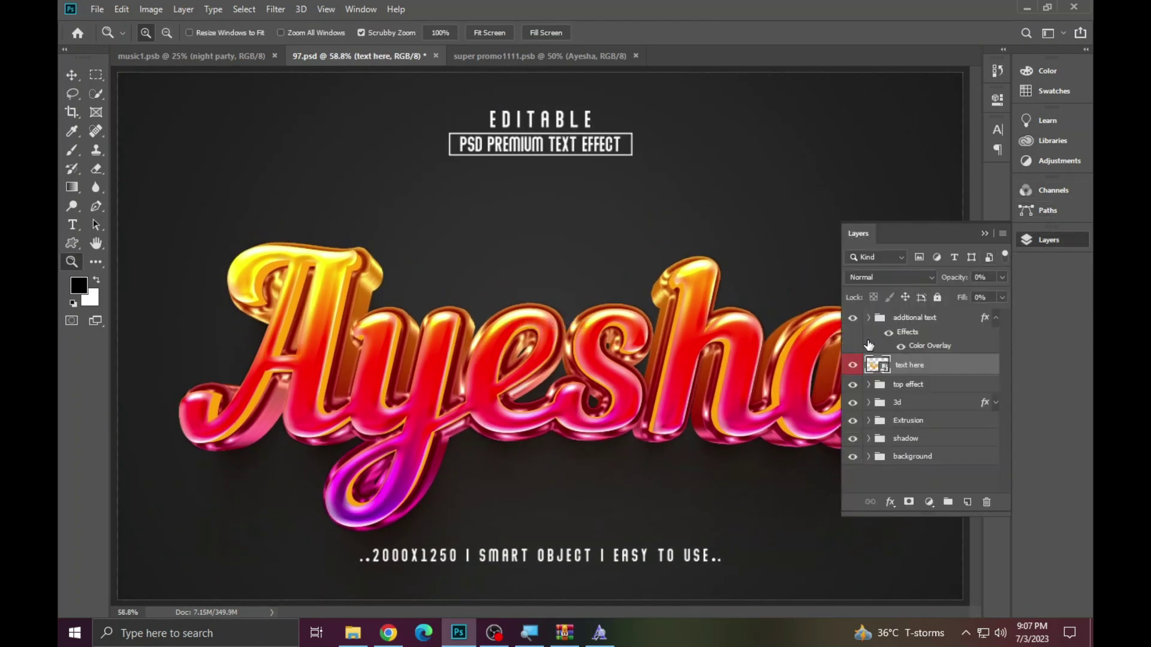
left_click(854, 318)
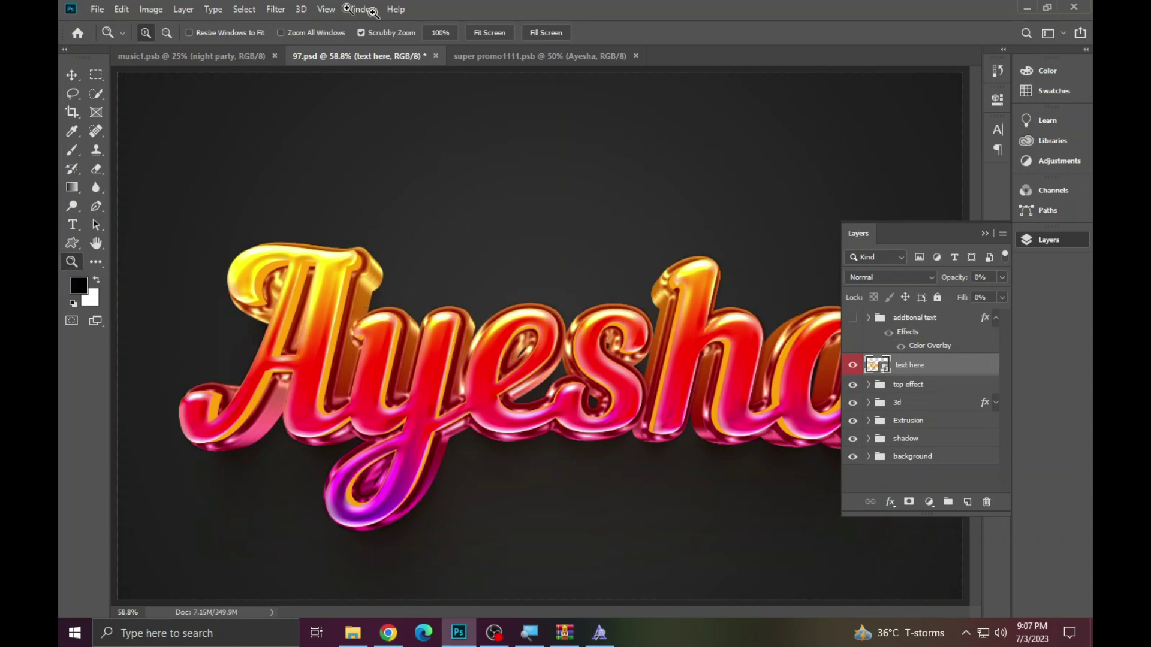
Close 97.psd without saving and super promo1111, then open 123.psd from the templates folder.
left_click(434, 56)
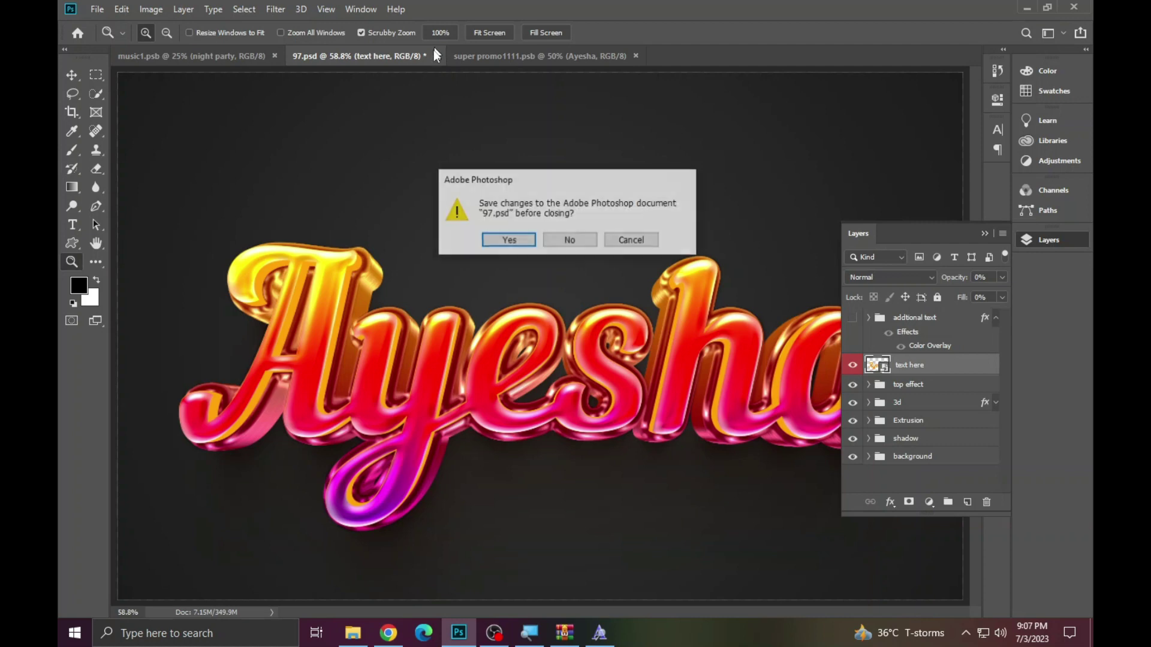
left_click(569, 240)
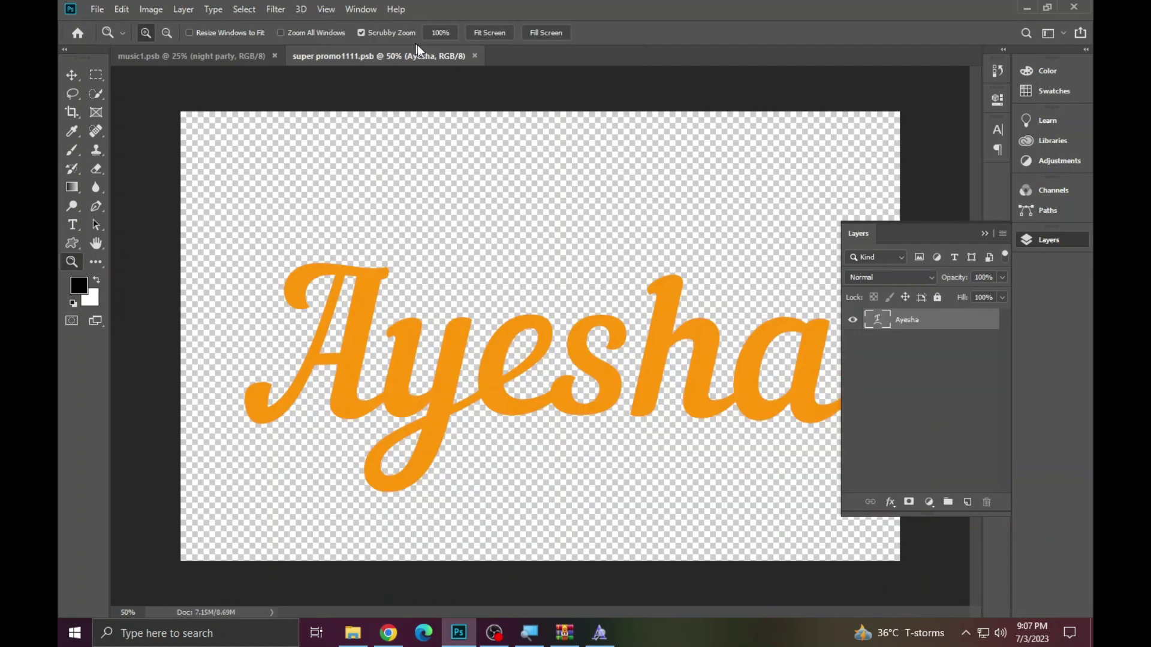
left_click(474, 55)
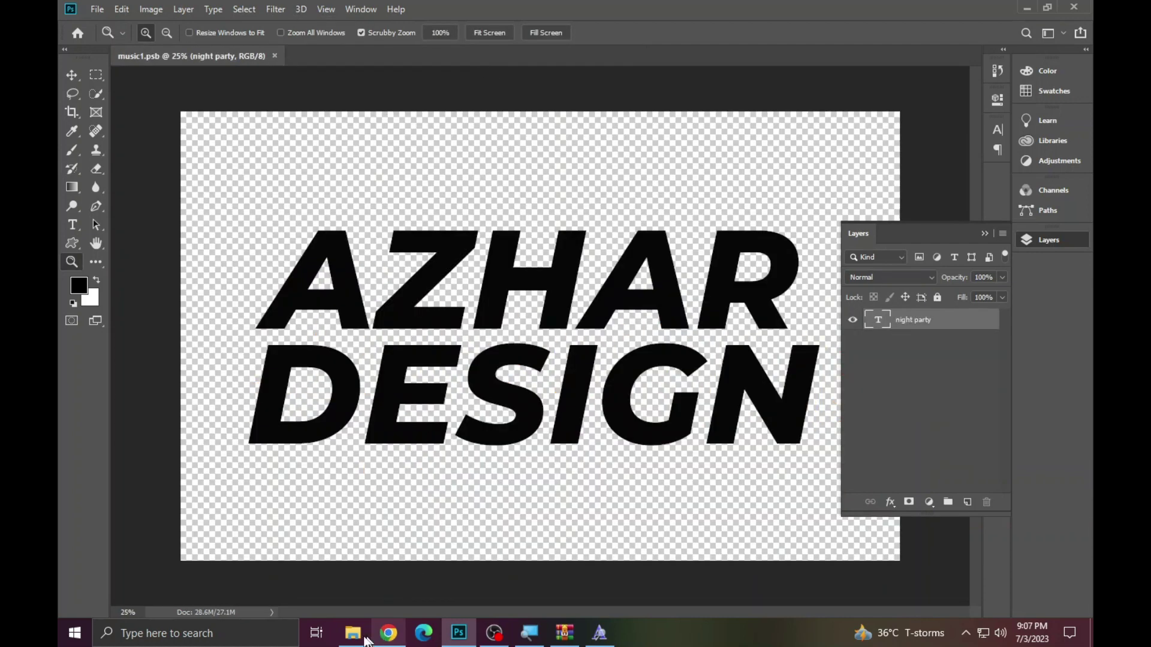
left_click(352, 633)
left_click(479, 384)
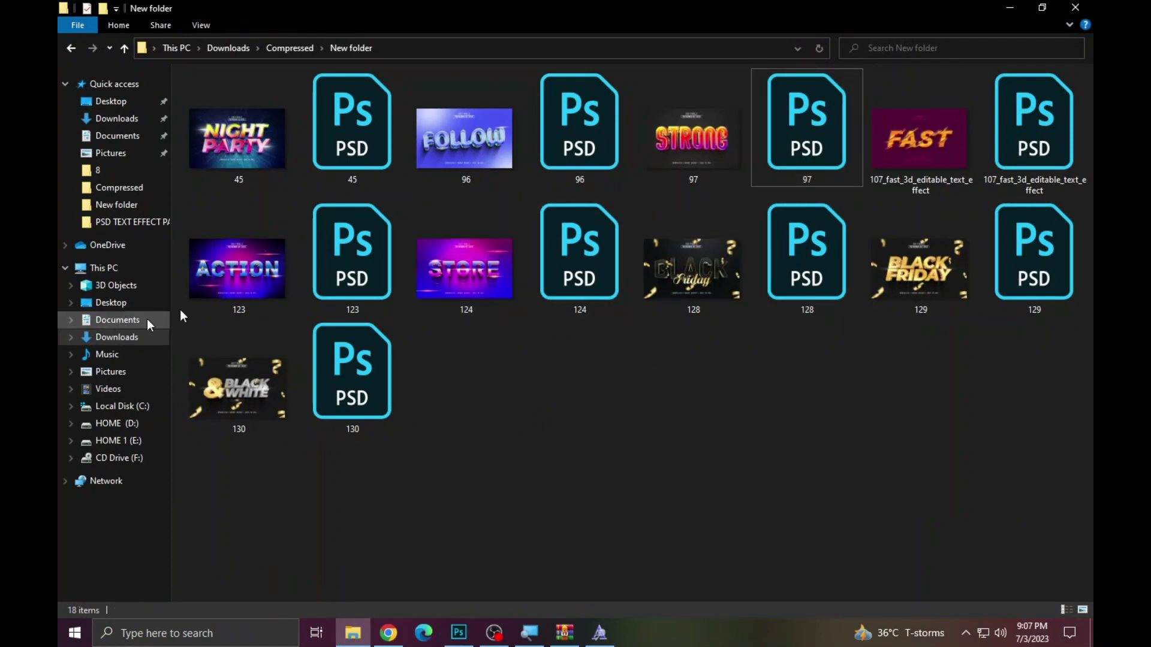
double_click(329, 249)
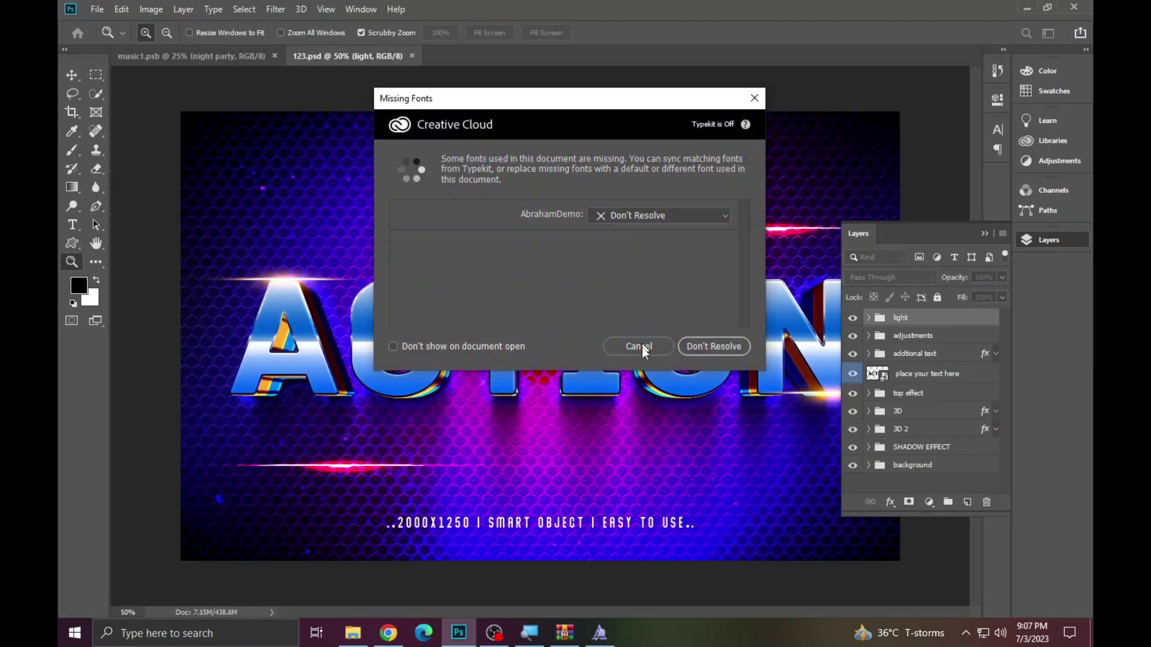
Open the 'place your text here' smart object and edit the ACTION text, accepting font substitution.
left_click(639, 346)
left_click(880, 380)
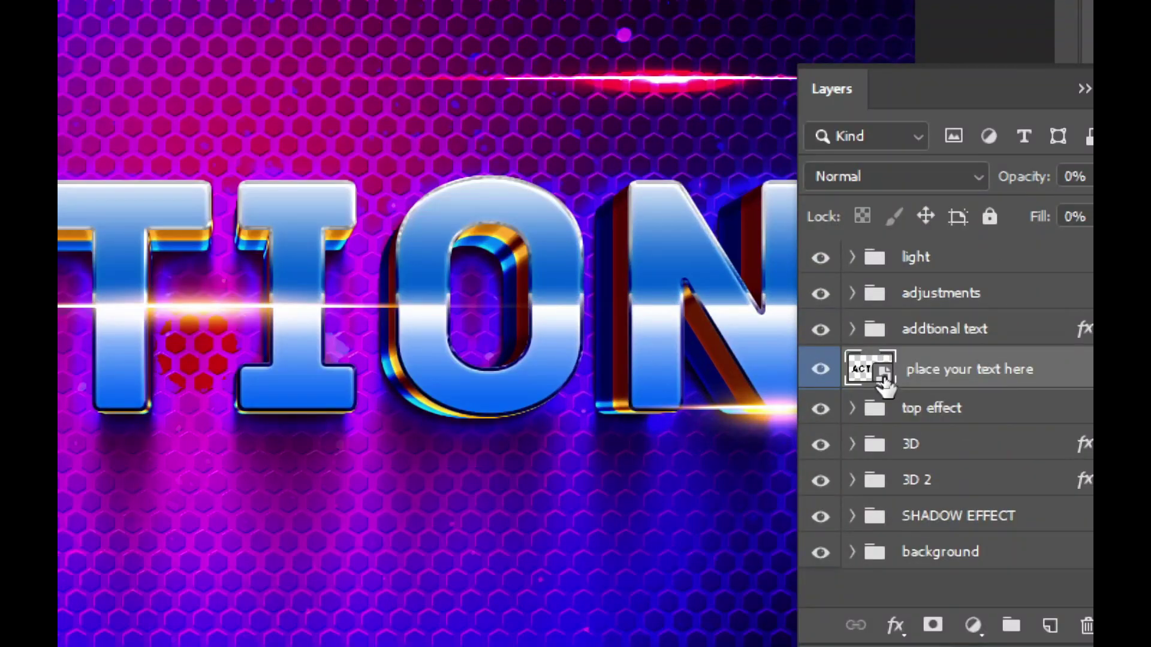
double_click(883, 377)
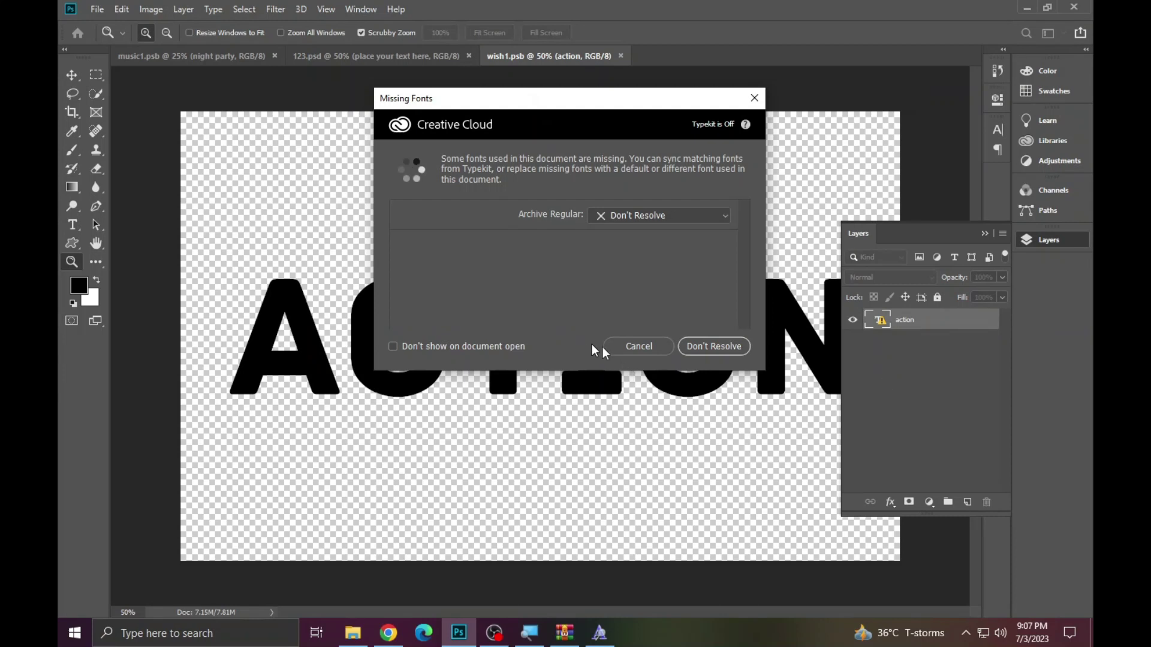
left_click(621, 347)
left_click(72, 224)
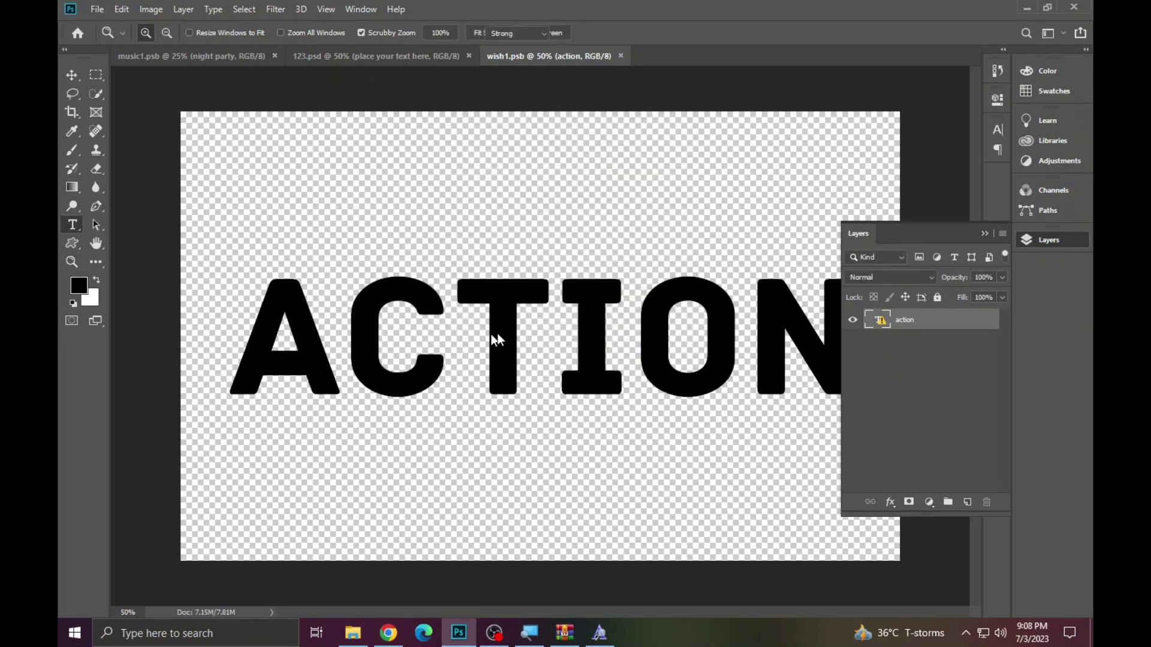
left_click(489, 311)
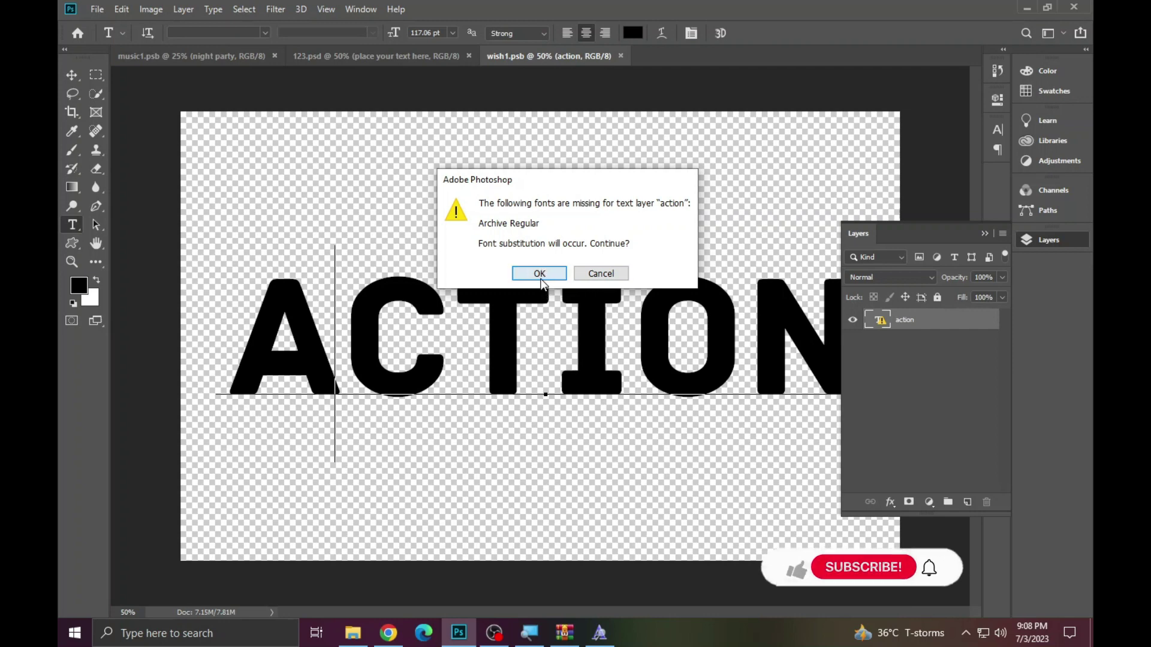
left_click(538, 274)
Set the text to the Archive font, replace ACTION with TALHA, and save wish1.psb.
key("ctrl+a")
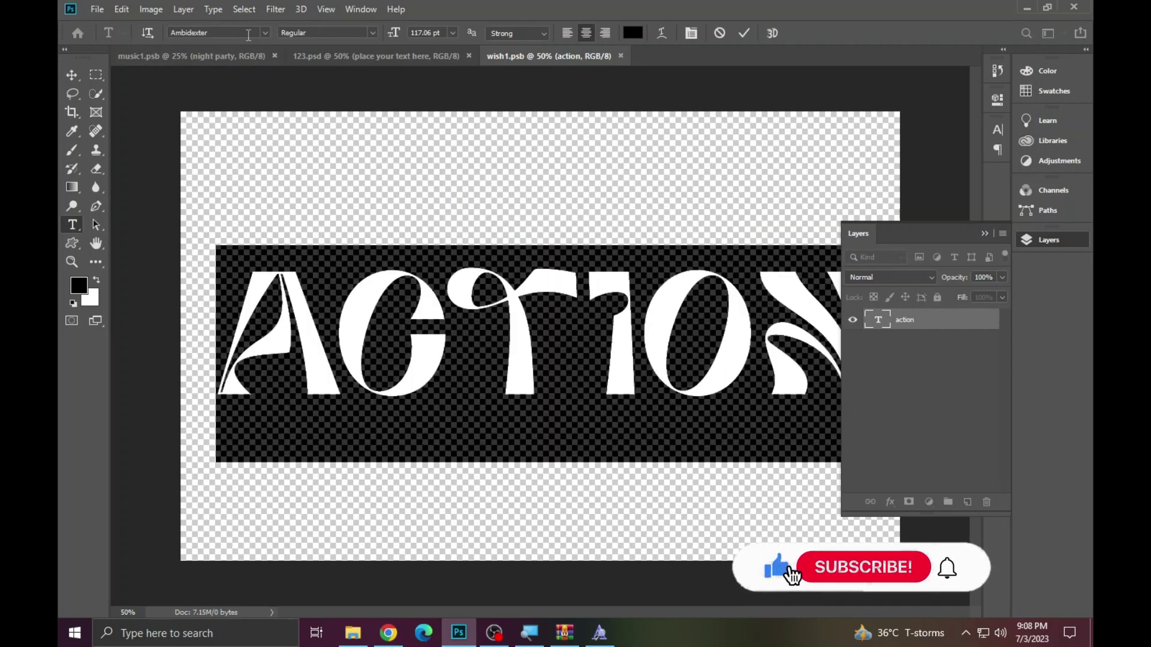
left_click(248, 33)
type("archi")
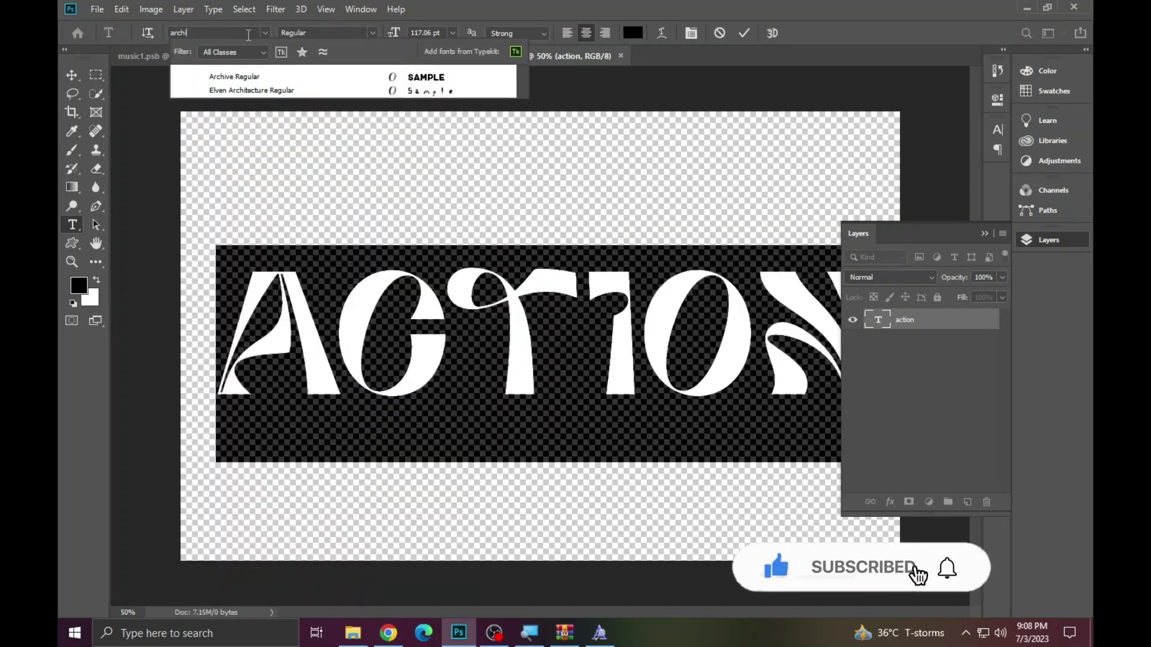
left_click(255, 78)
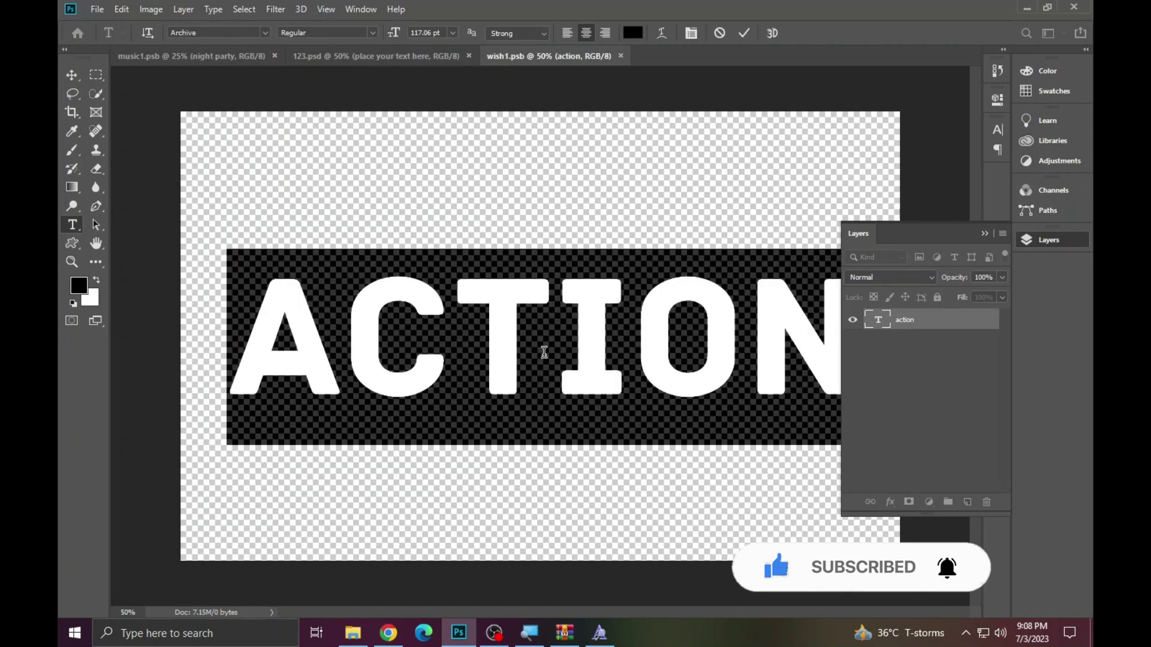
key("ctrl+h")
type("TALHA")
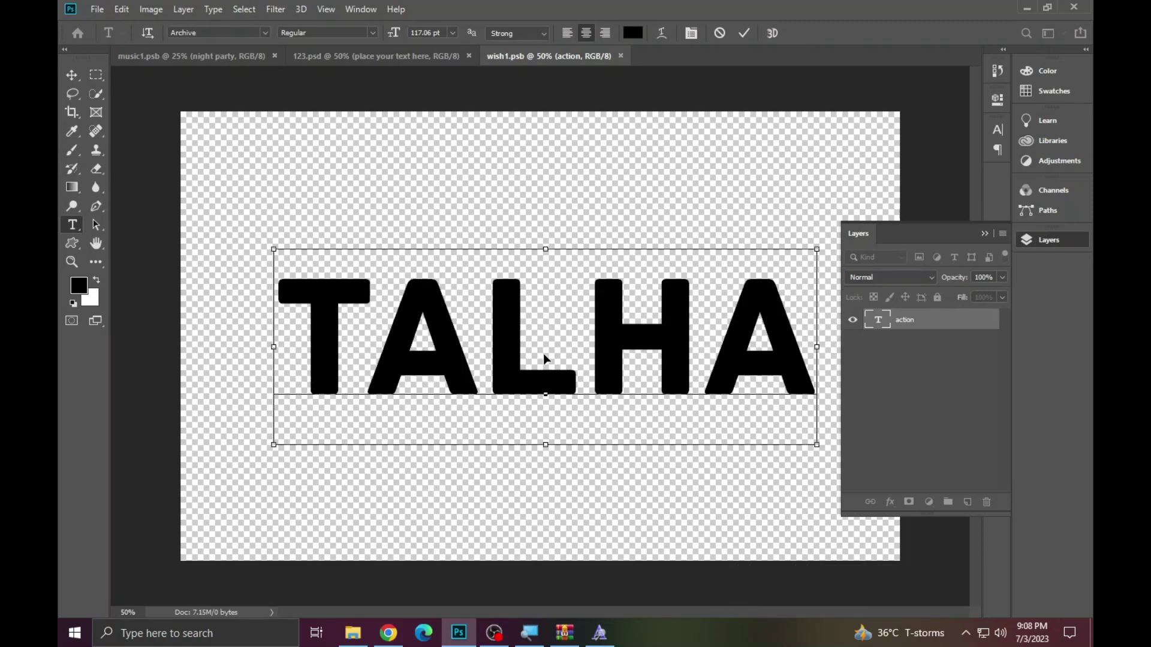
left_click(746, 34)
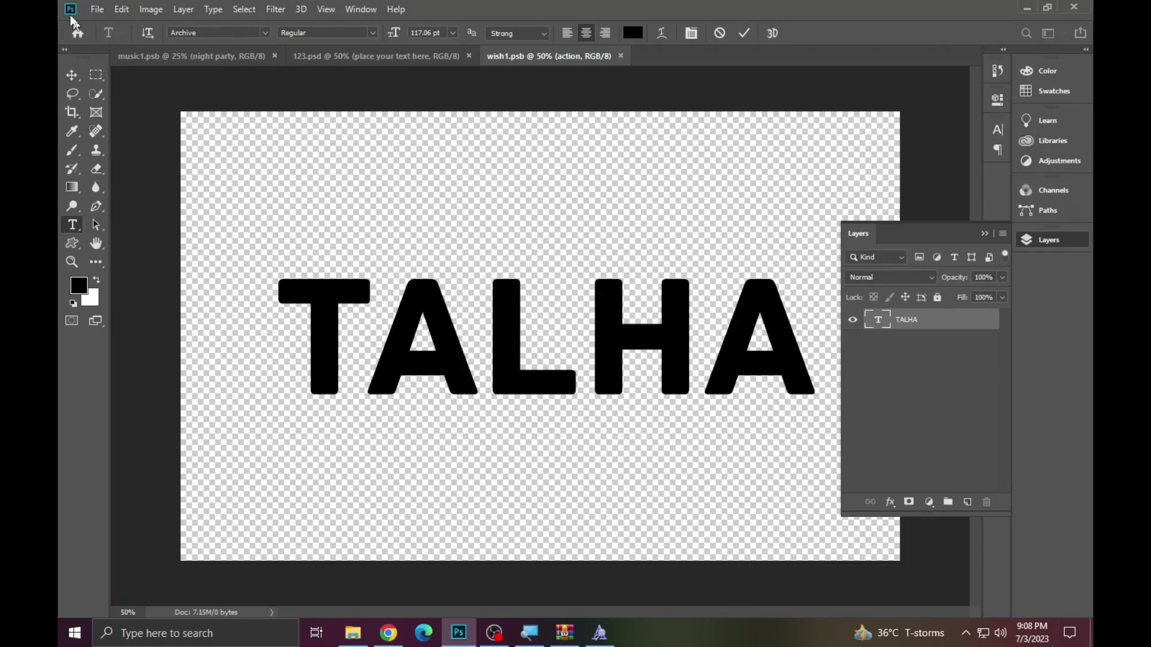
left_click(96, 9)
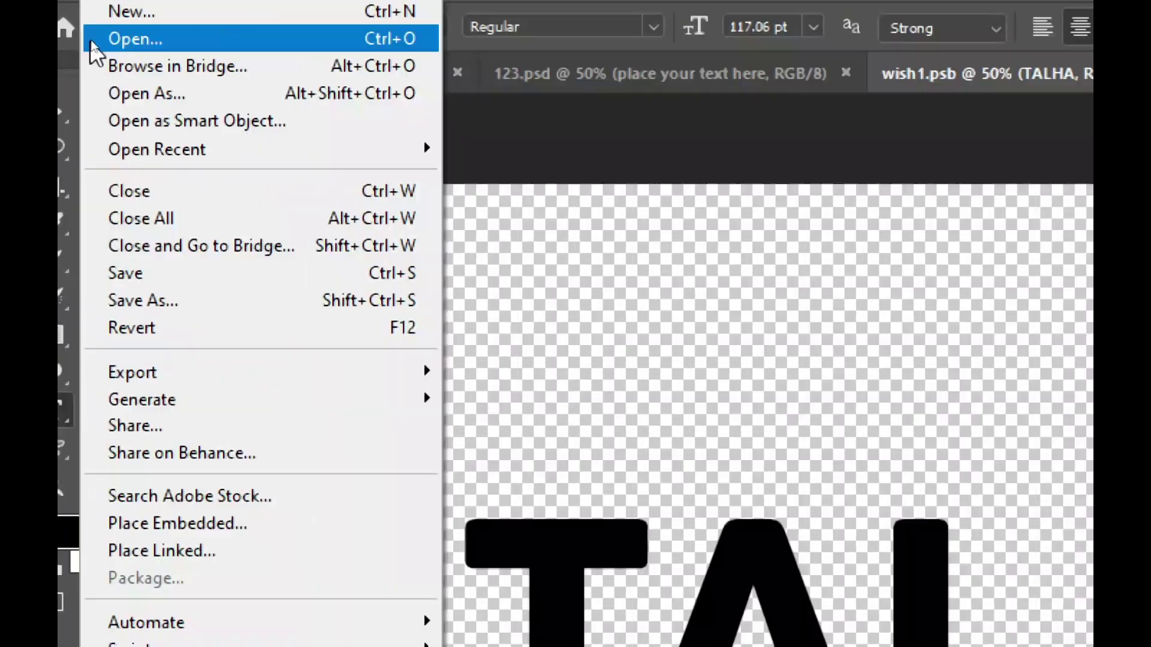
left_click(154, 276)
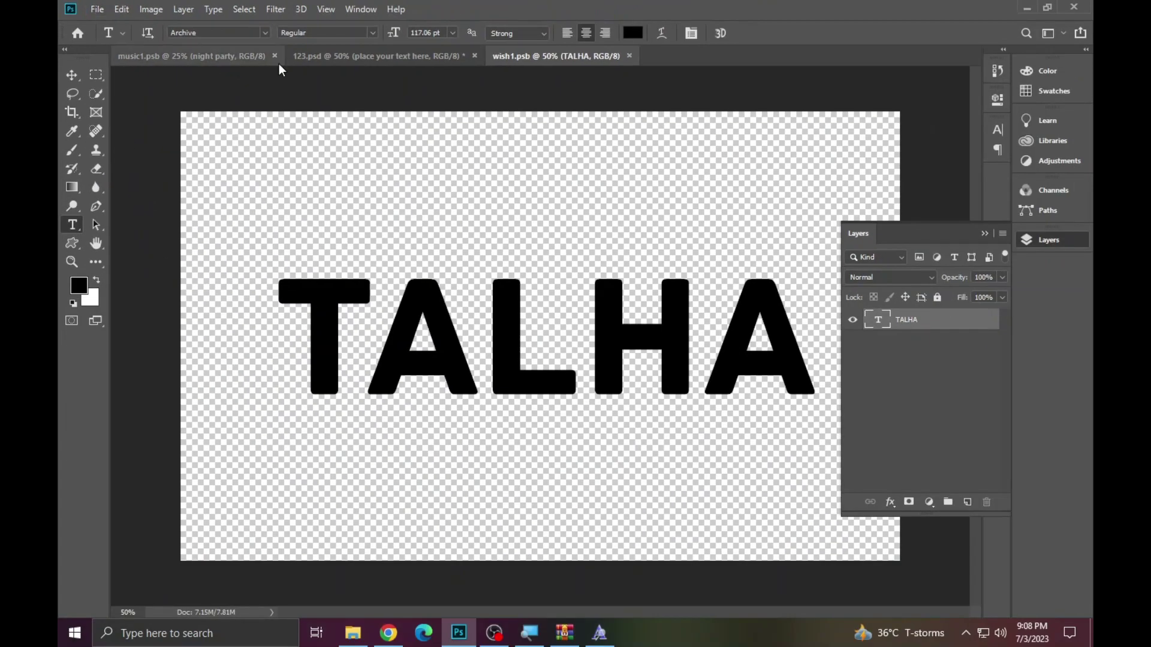
In 123.psd, toggle the adjustments, additional text and background layers to preview TALHA.
left_click(382, 56)
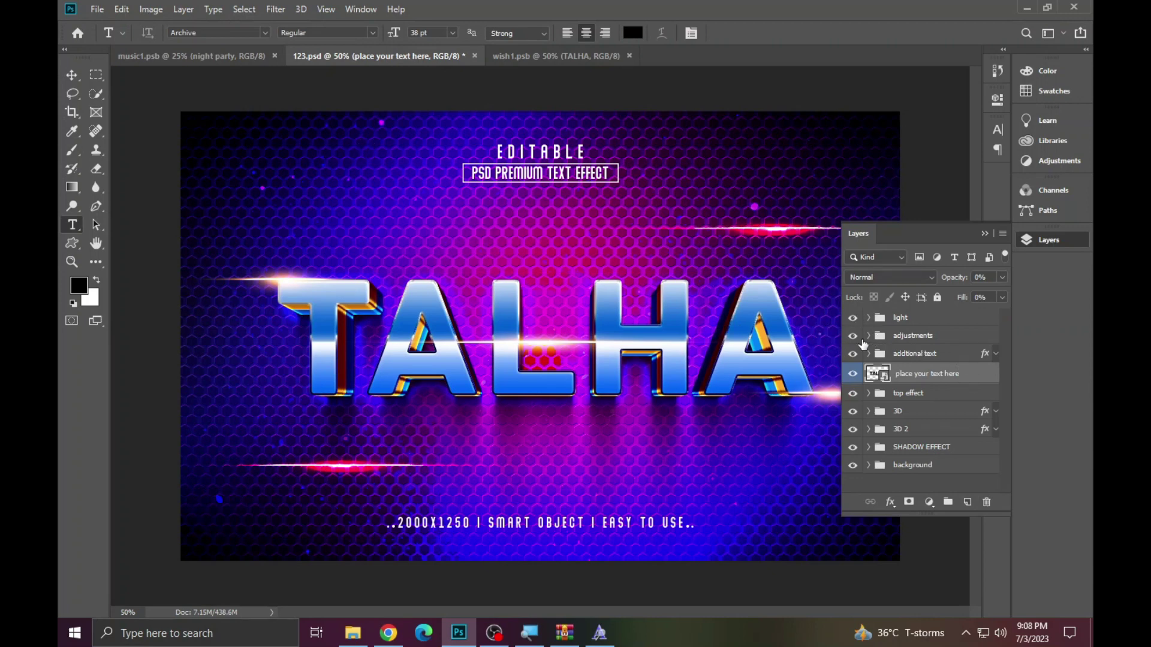
left_click(852, 337)
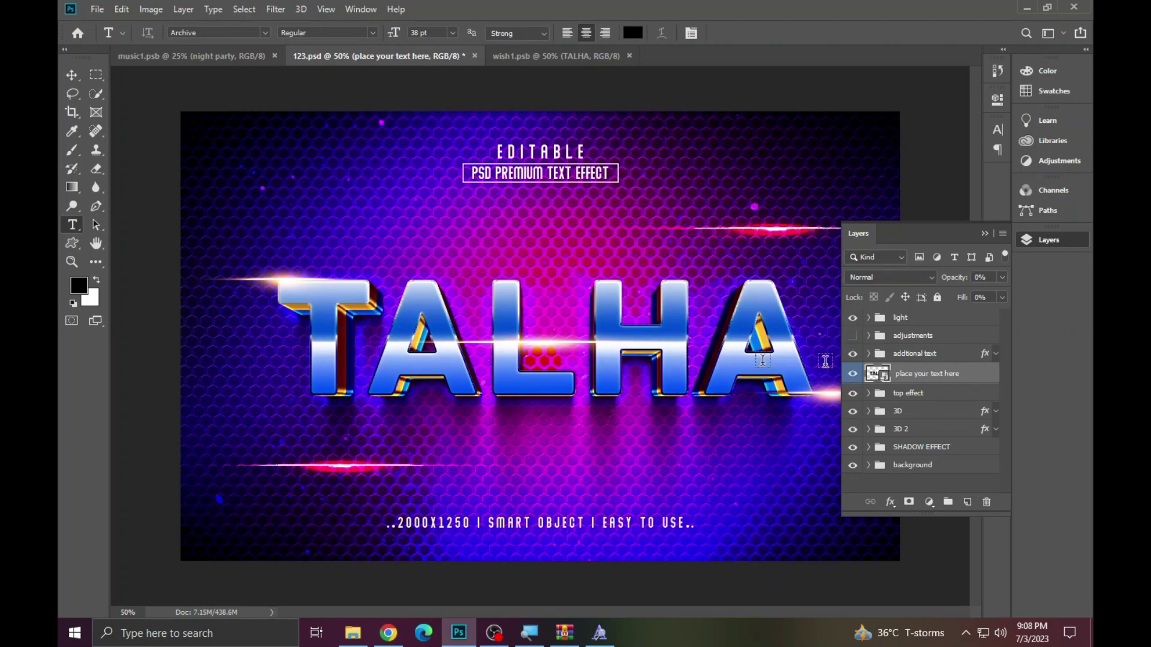
left_click(854, 335)
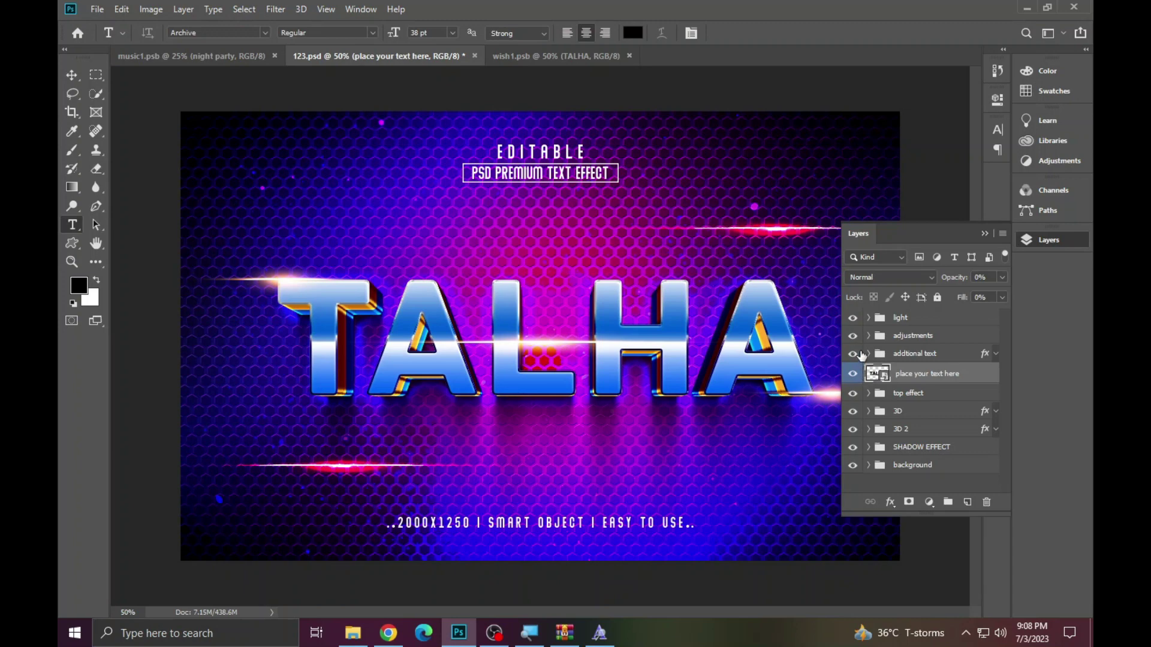
left_click(853, 354)
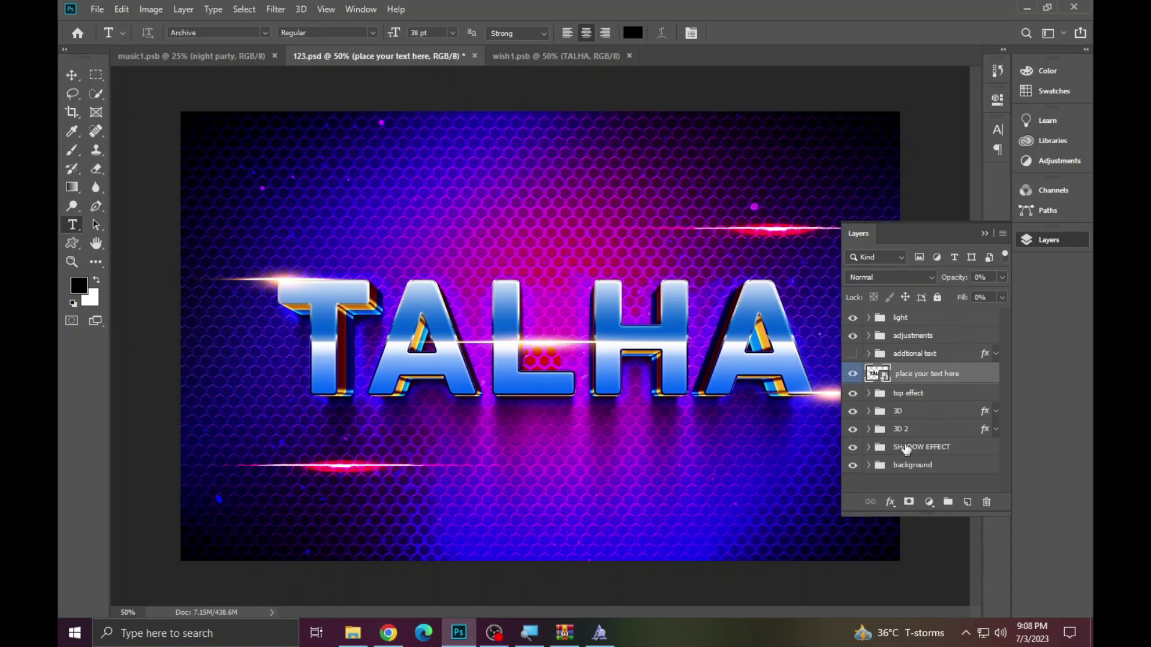
left_click(869, 465)
left_click(868, 466)
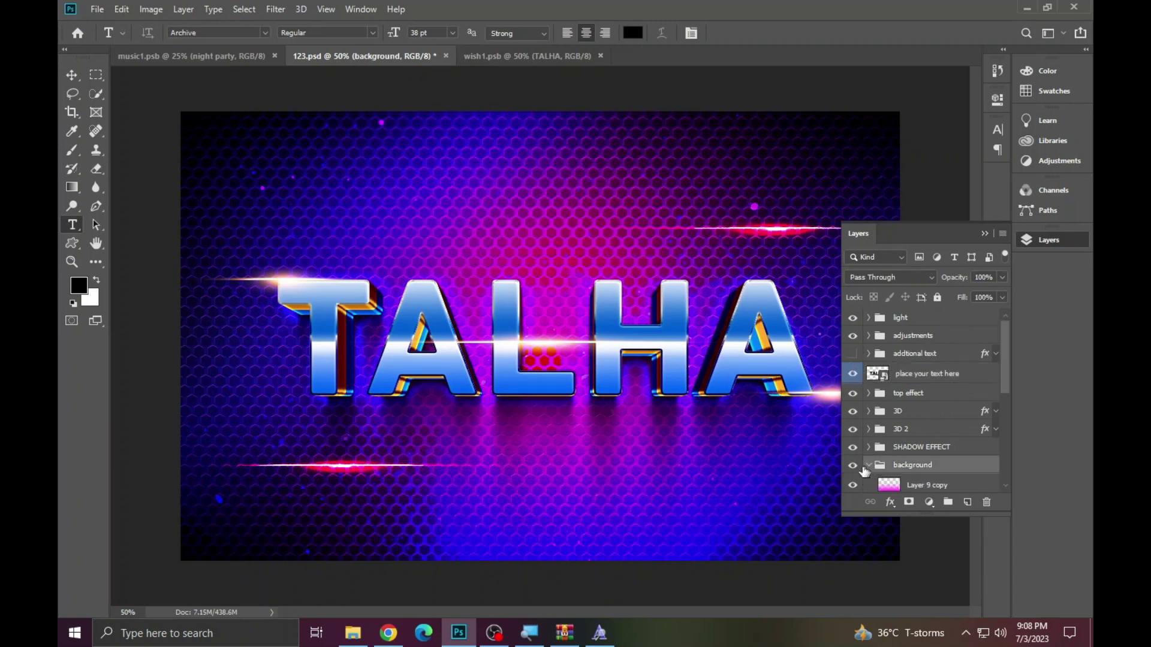
left_click(853, 465)
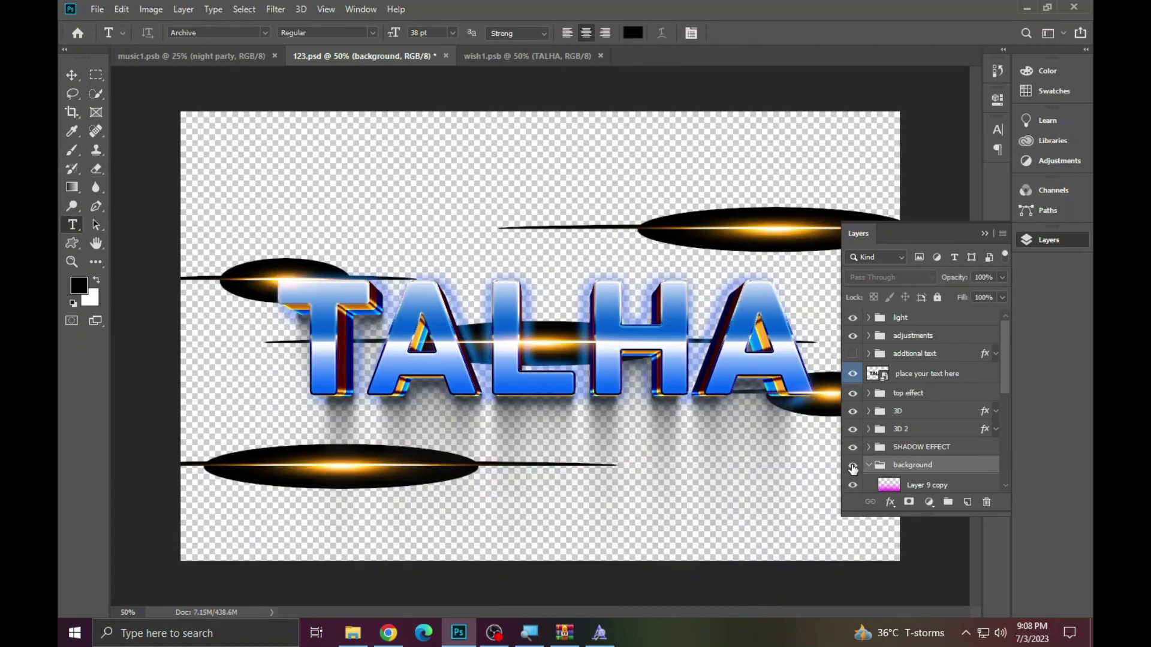
left_click(852, 467)
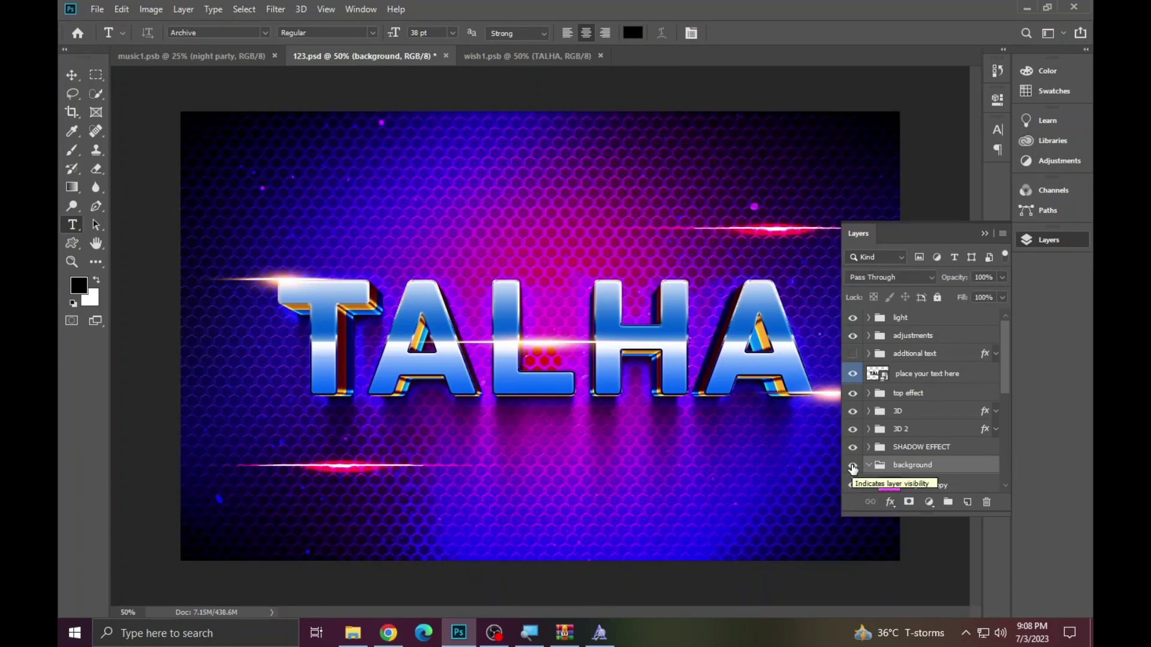
Zoom in on TALHA, fit the image on screen, and close 123.psd.
left_click(1049, 240)
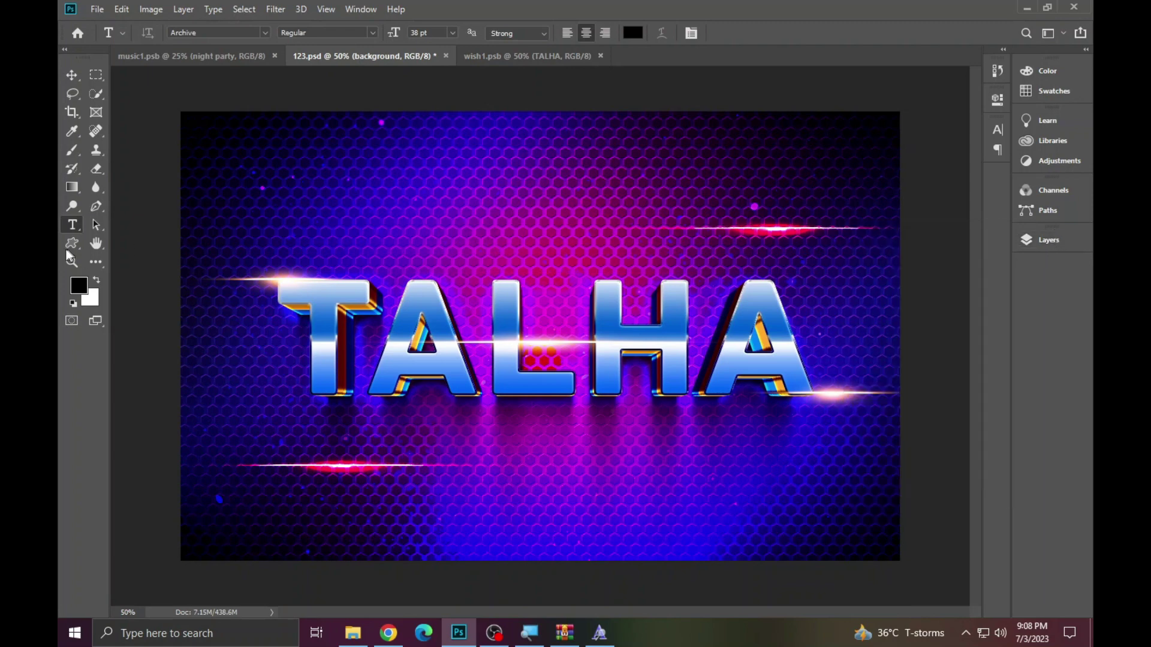
left_click(71, 261)
left_click(408, 307)
right_click(408, 306)
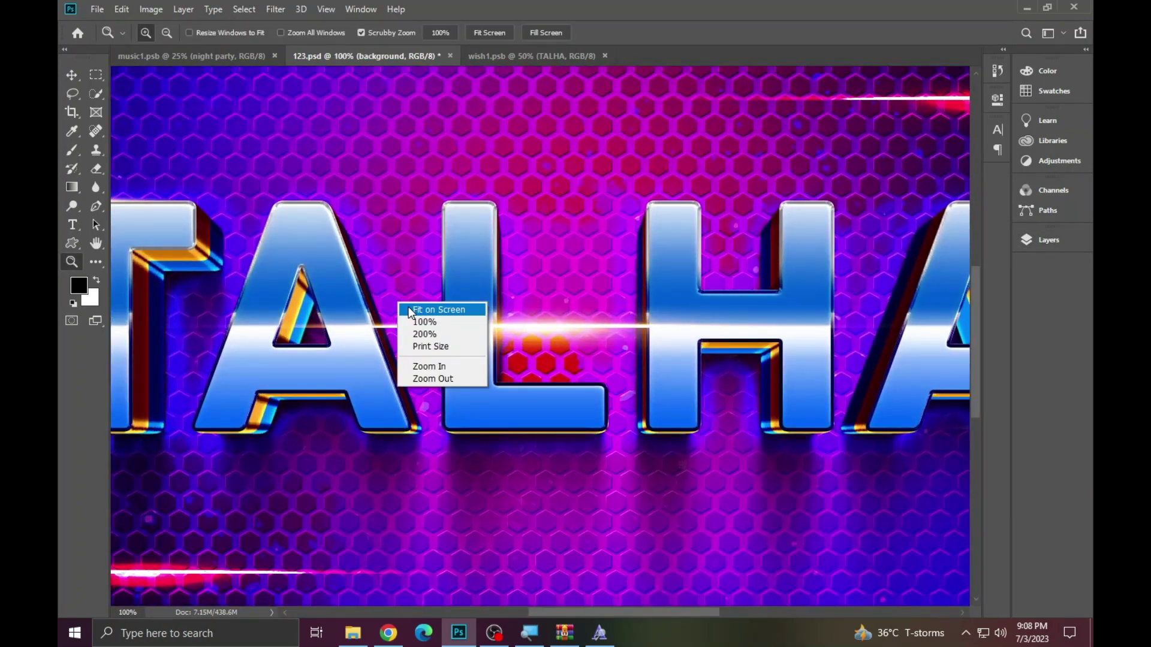
left_click(411, 307)
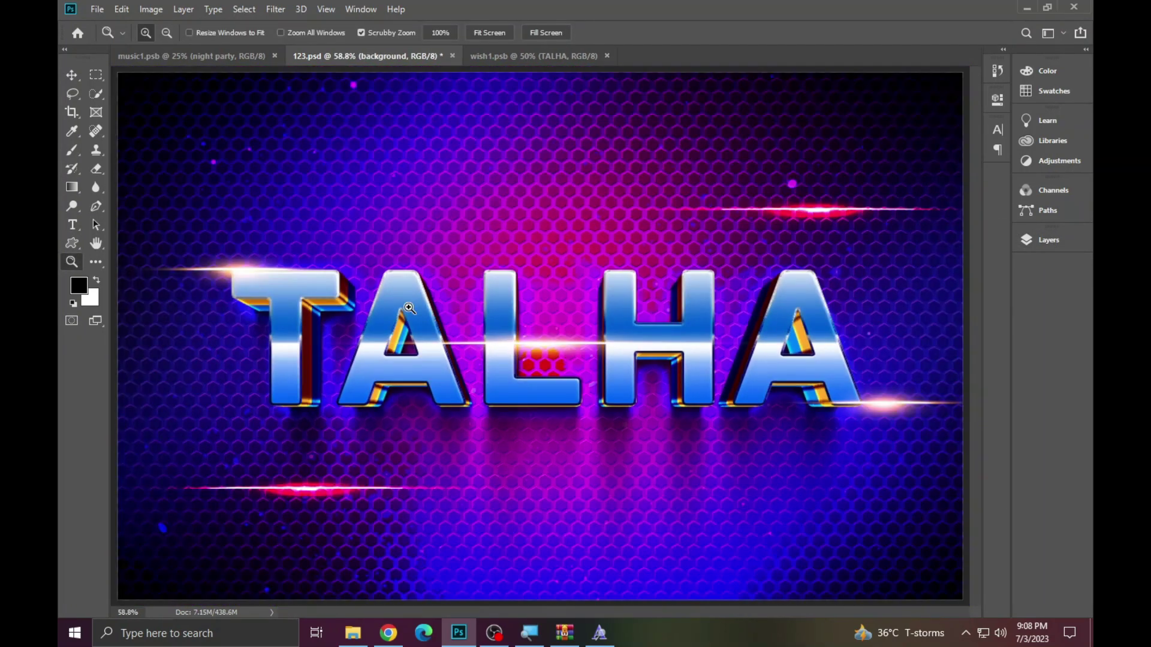
left_click(452, 55)
Discard changes to 123.psd, close wish1.psb, and open the 124.psd template.
left_click(571, 240)
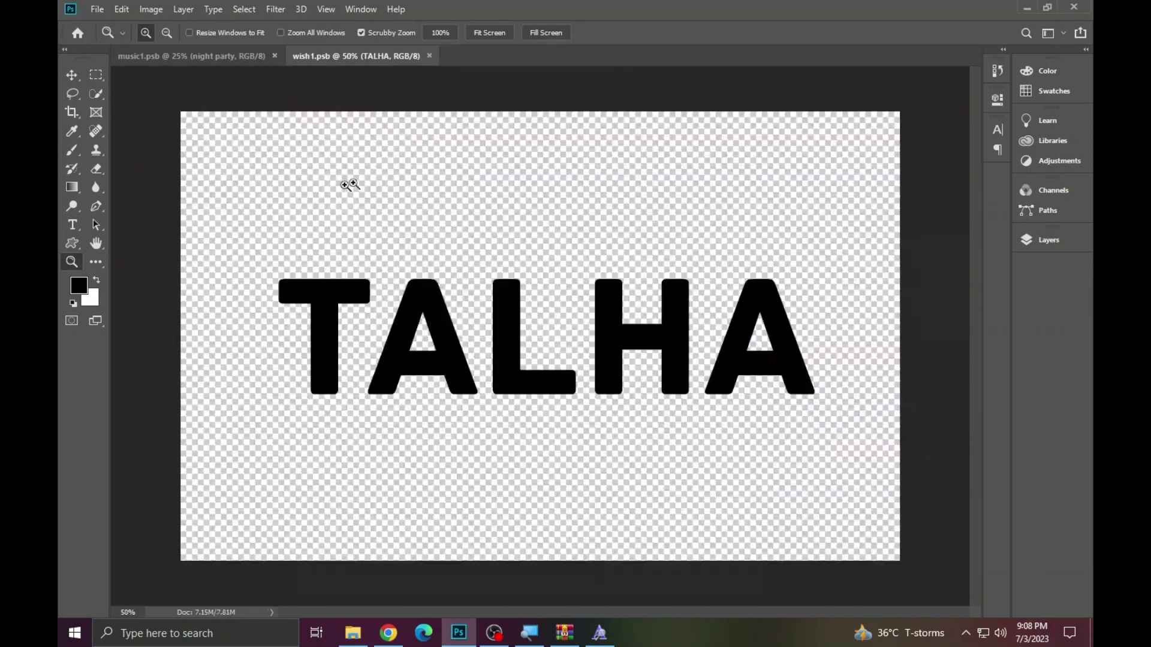
left_click(430, 55)
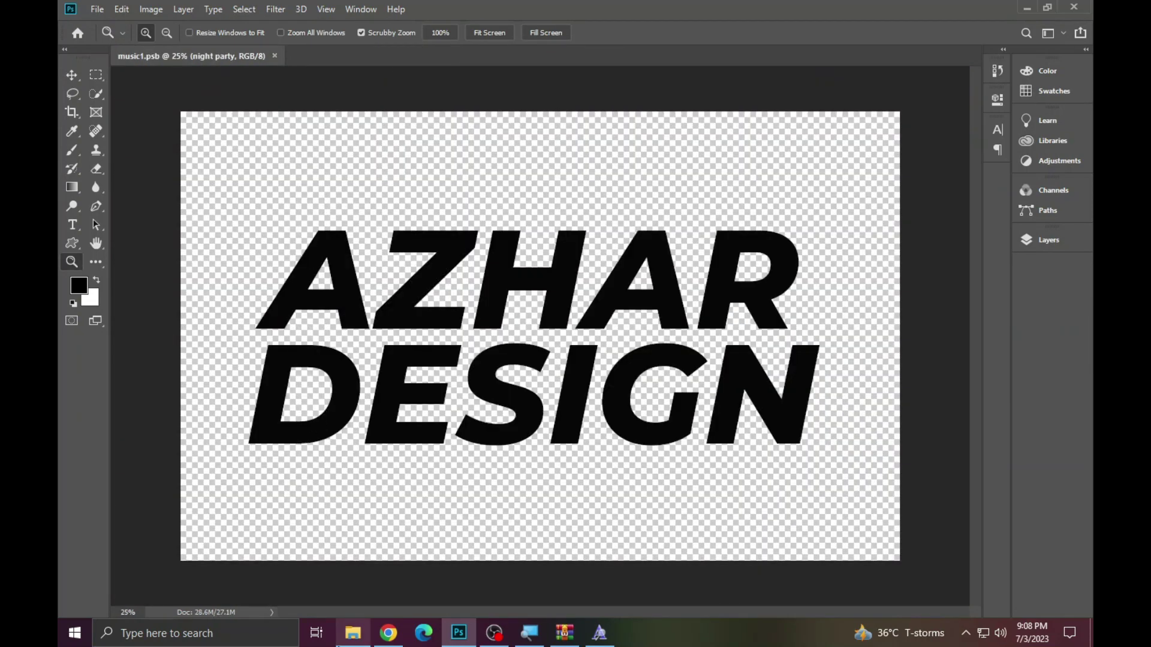
left_click(353, 633)
double_click(573, 263)
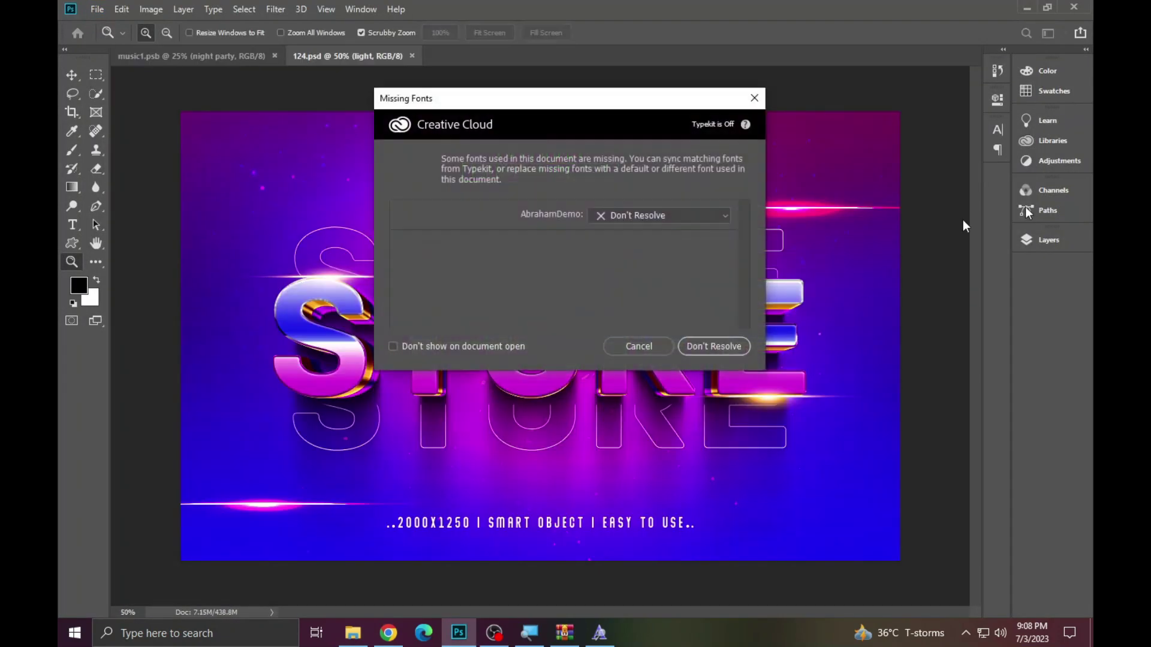
Open the 'place your text here' smart object and edit the STORE text, accepting font substitution.
left_click(624, 349)
left_click(1044, 239)
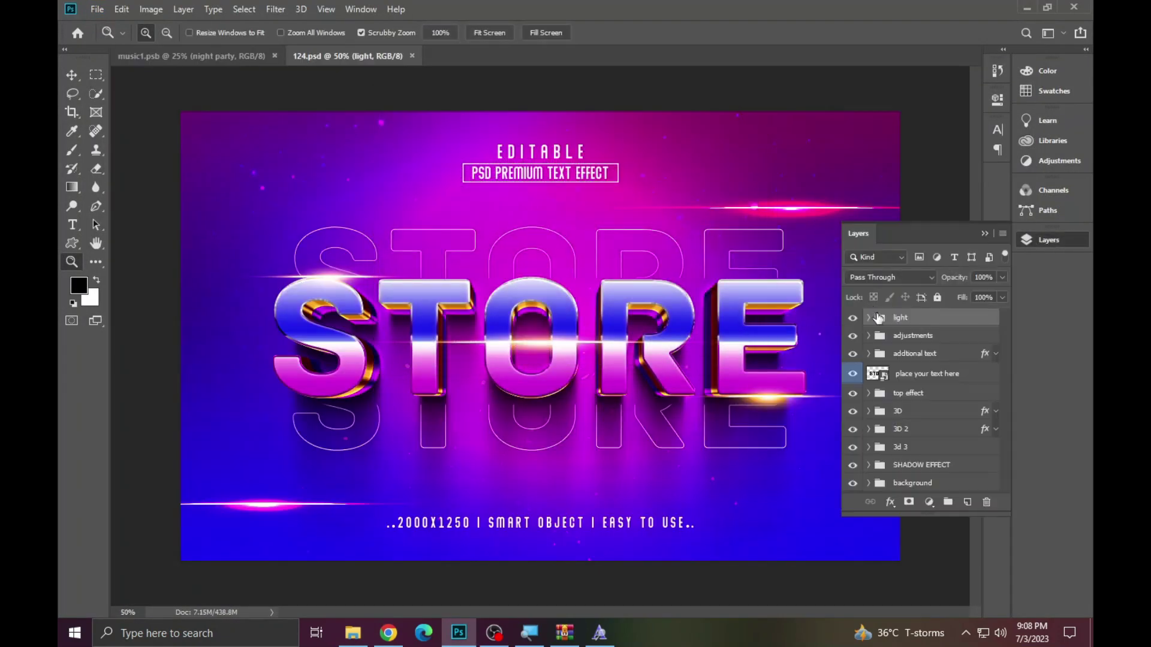
double_click(879, 374)
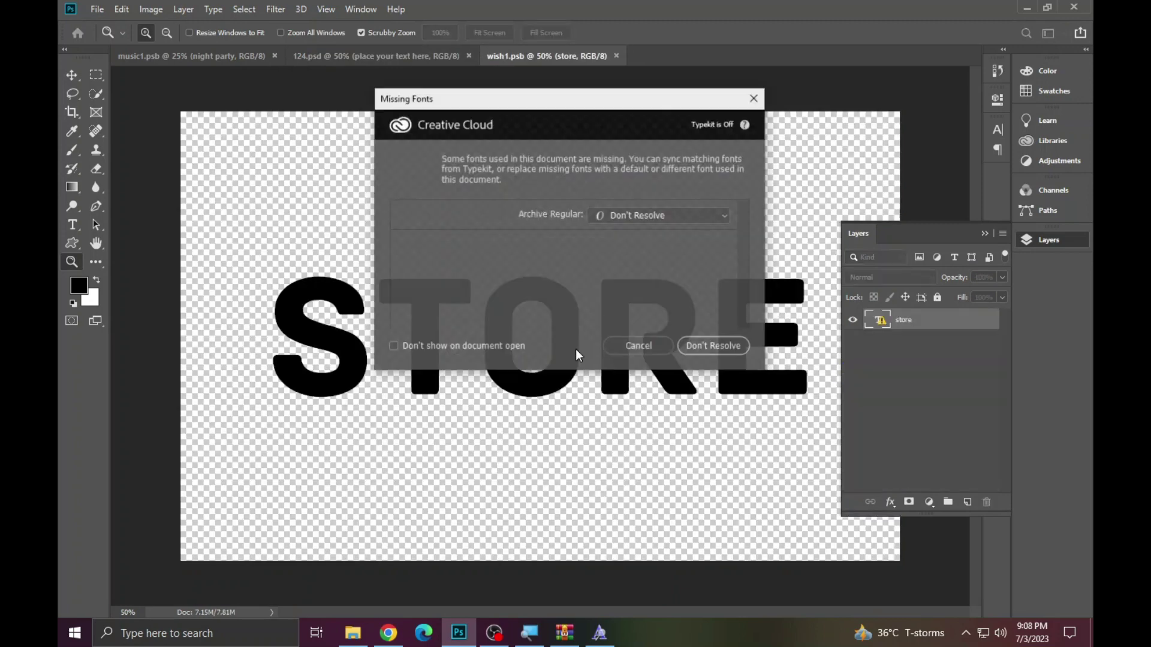
key("Escape")
key("t")
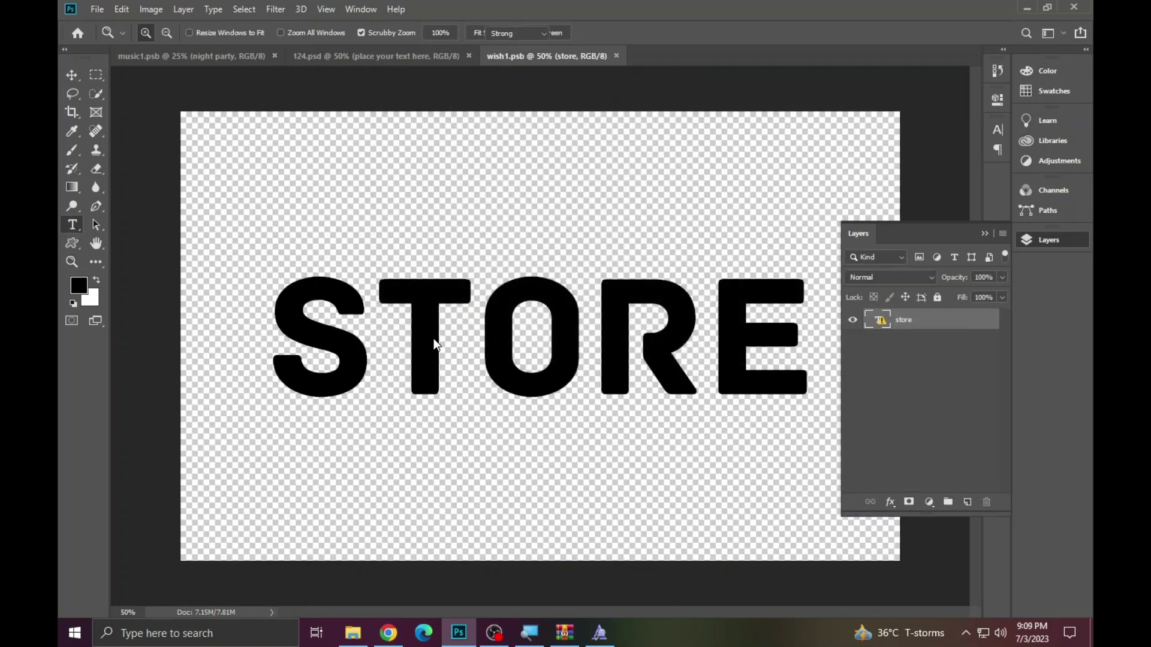
left_click(478, 337)
left_click(534, 271)
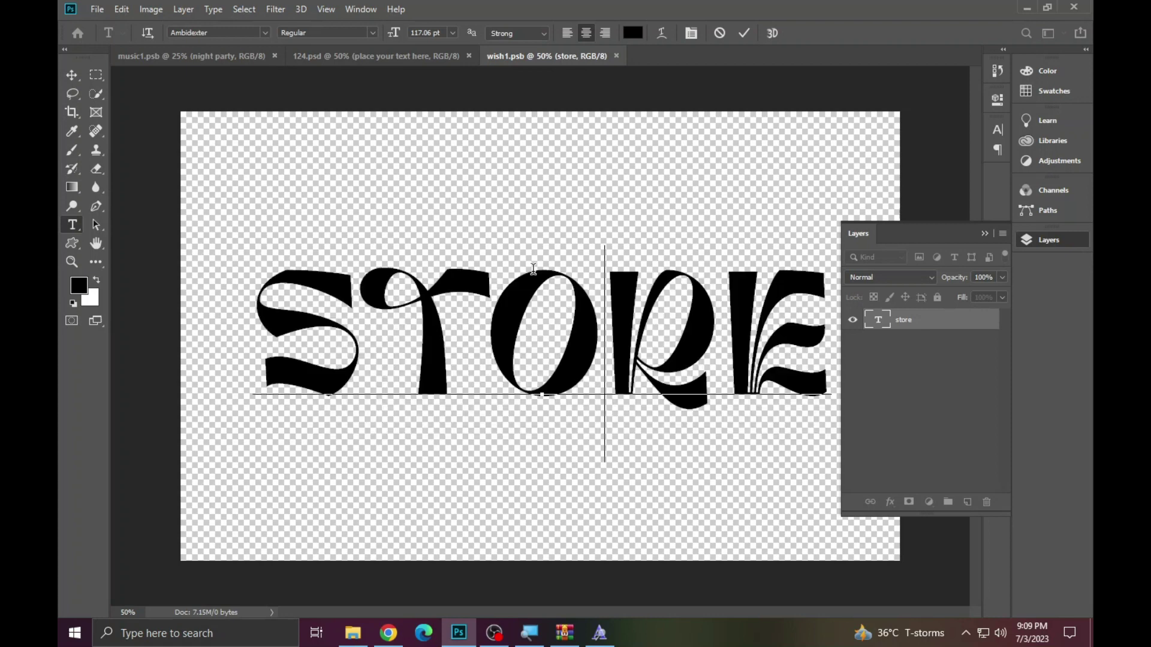
Replace STORE with AZHAR in the Archive font, save the smart object, and return to 124.psd.
type("AZHAR")
key("ctrl+a")
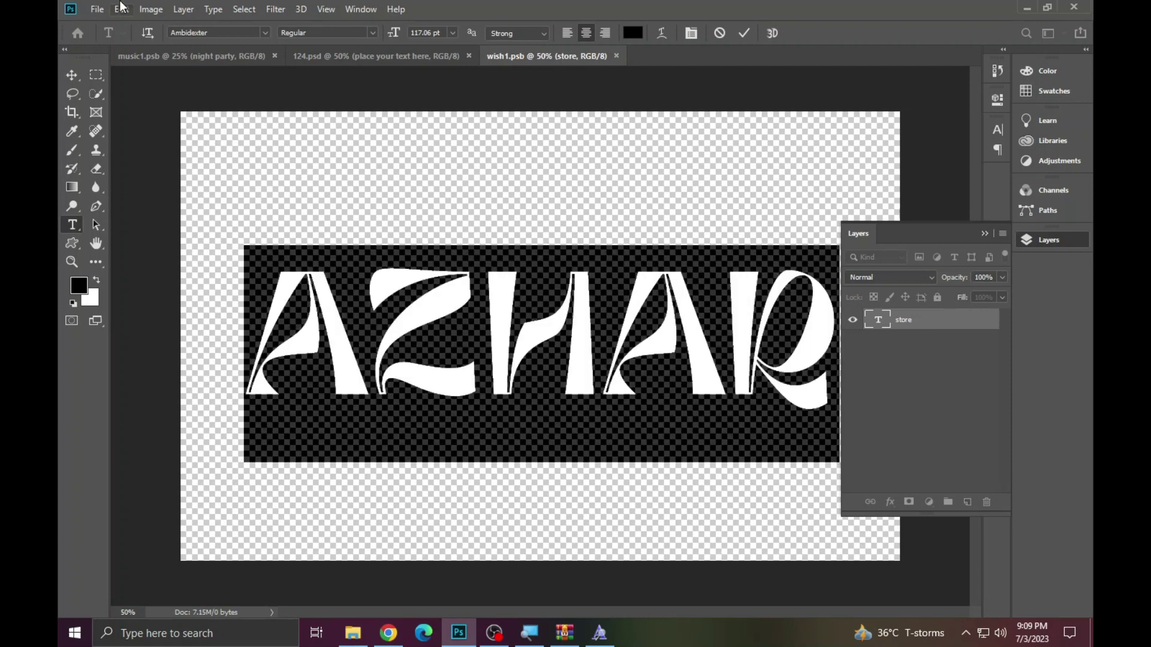
left_click(198, 33)
type("arch")
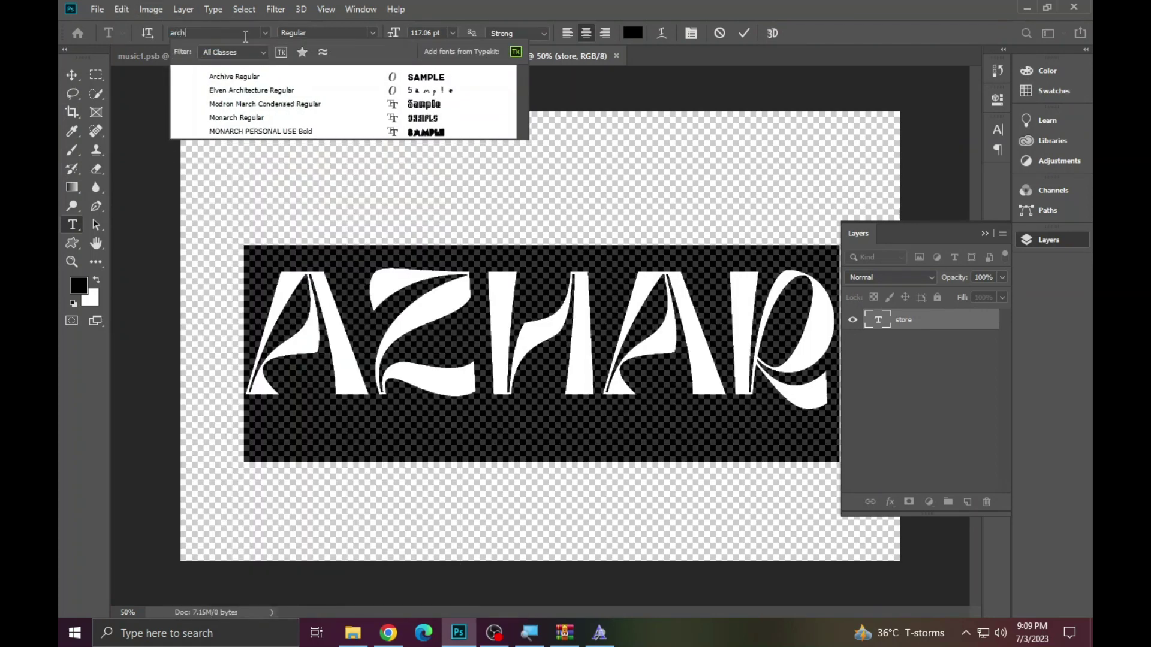
type("i")
left_click(272, 73)
left_click(543, 293)
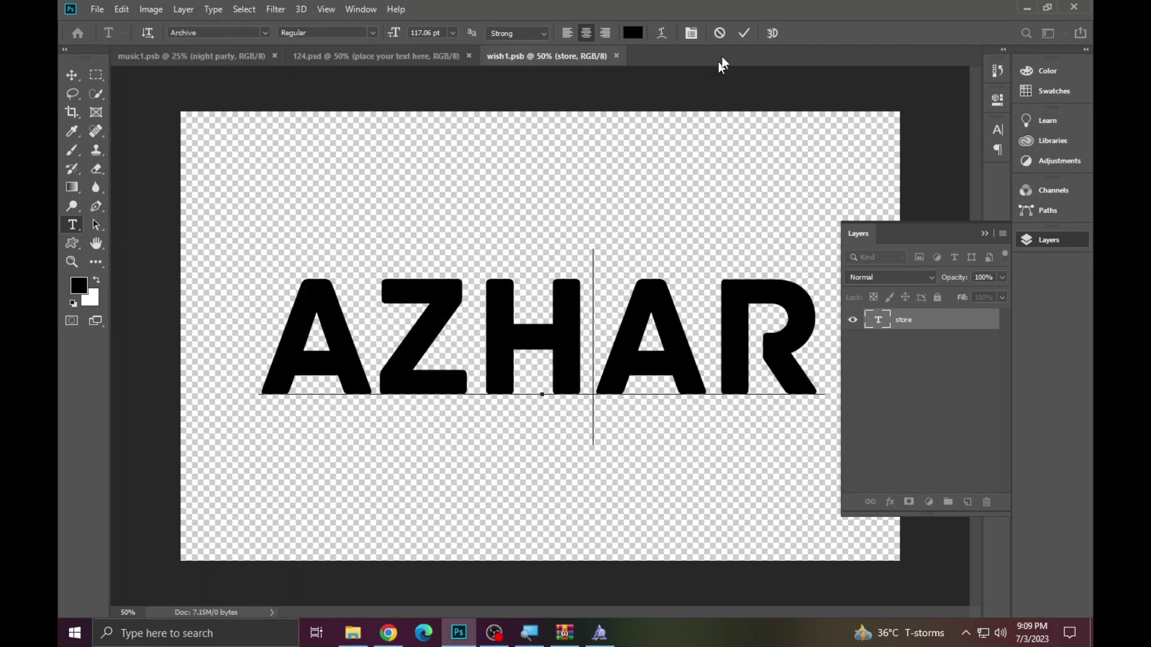
left_click(743, 33)
left_click(97, 9)
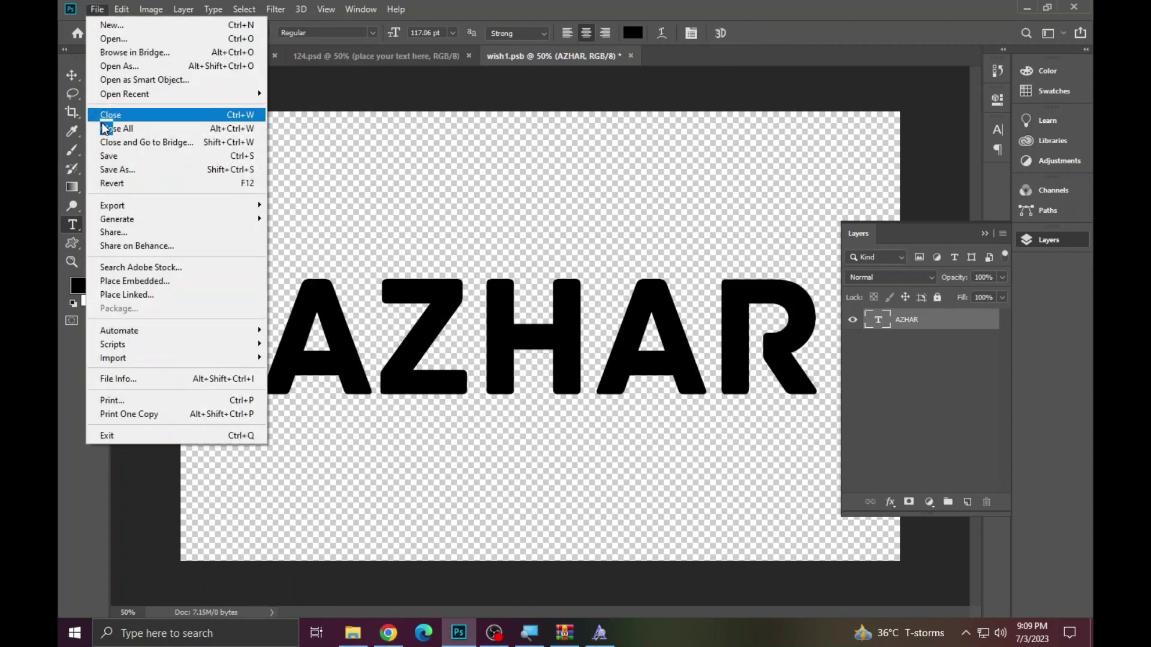
left_click(122, 157)
left_click(399, 54)
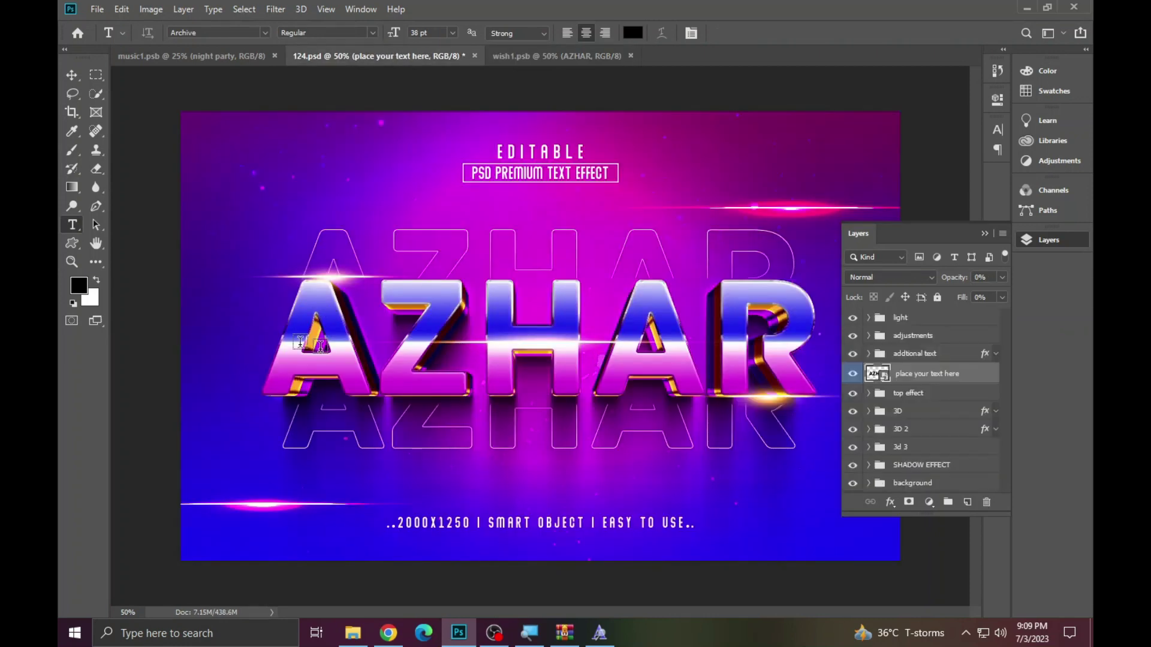
Zoom into AZHAR, show the additional text layer, and fit the image on screen.
left_click(72, 262)
left_click(552, 333)
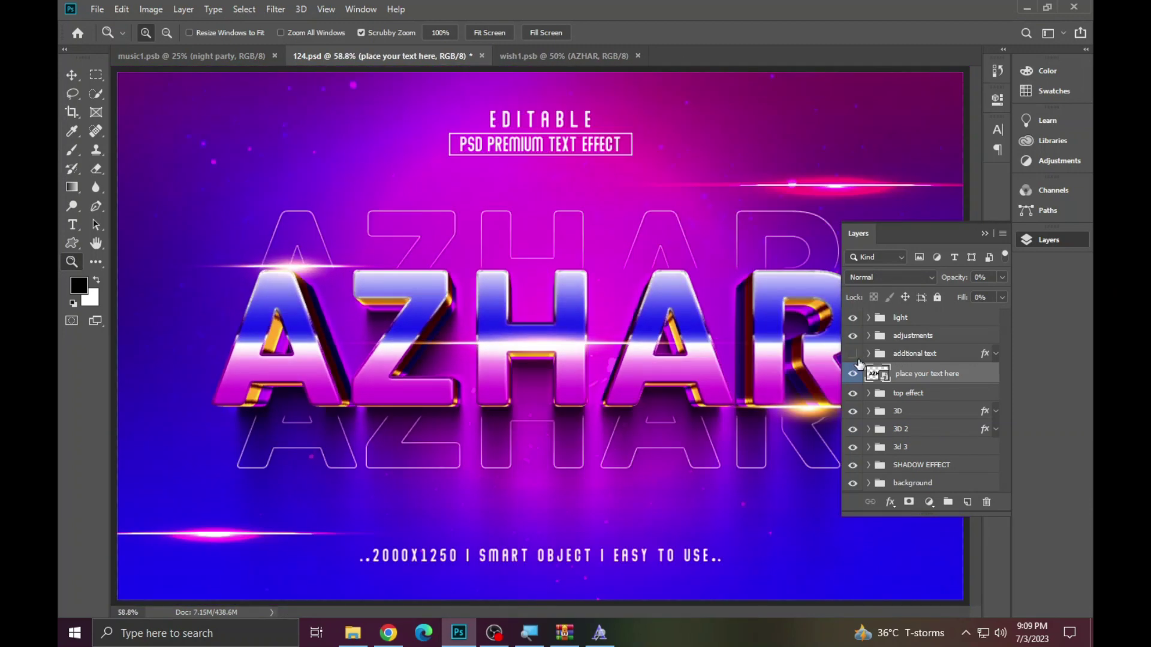
left_click(852, 353)
right_click(461, 293)
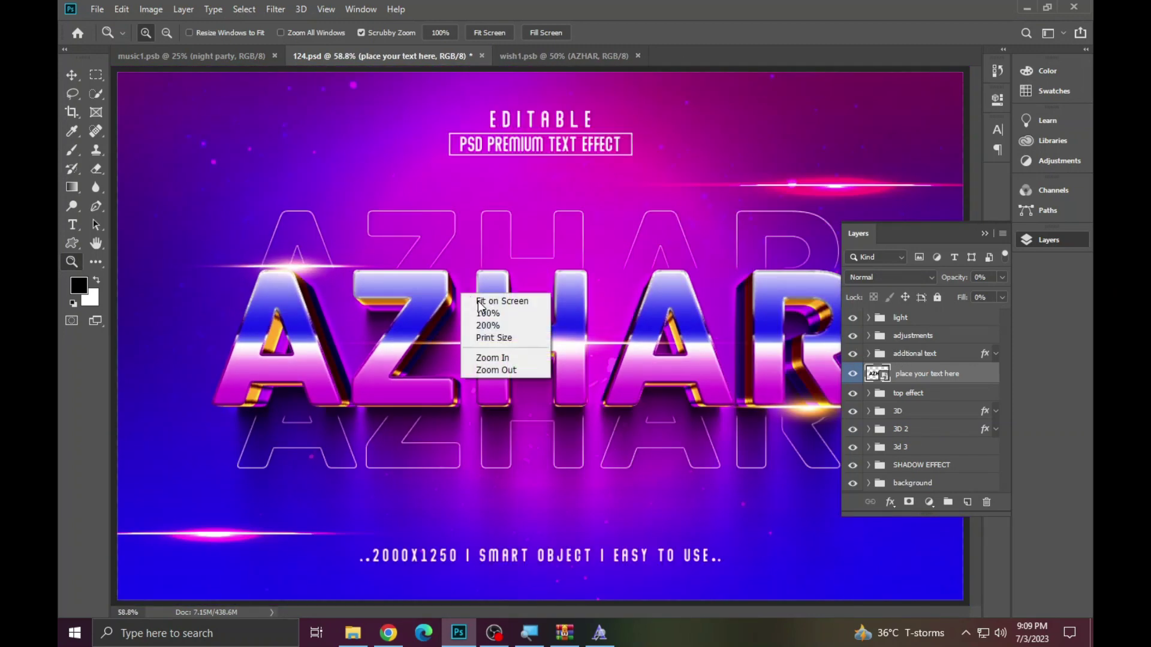
left_click(479, 303)
Close 124.psd without saving and wish1.psb, then select the 128 template in the folder.
left_click(483, 56)
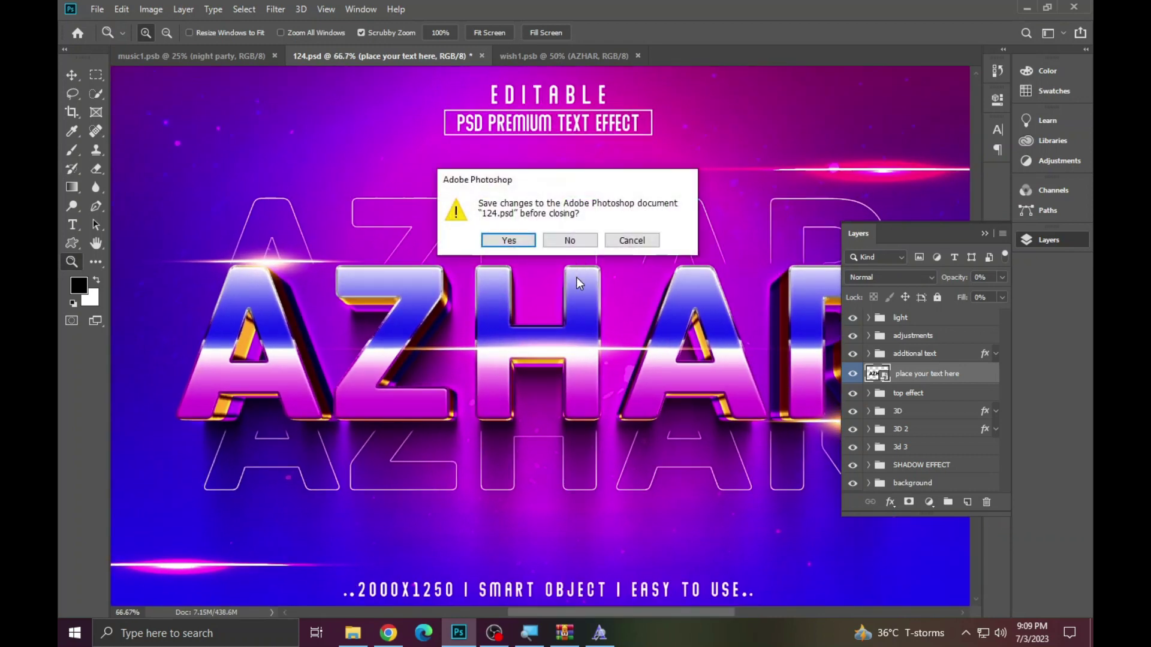
left_click(565, 246)
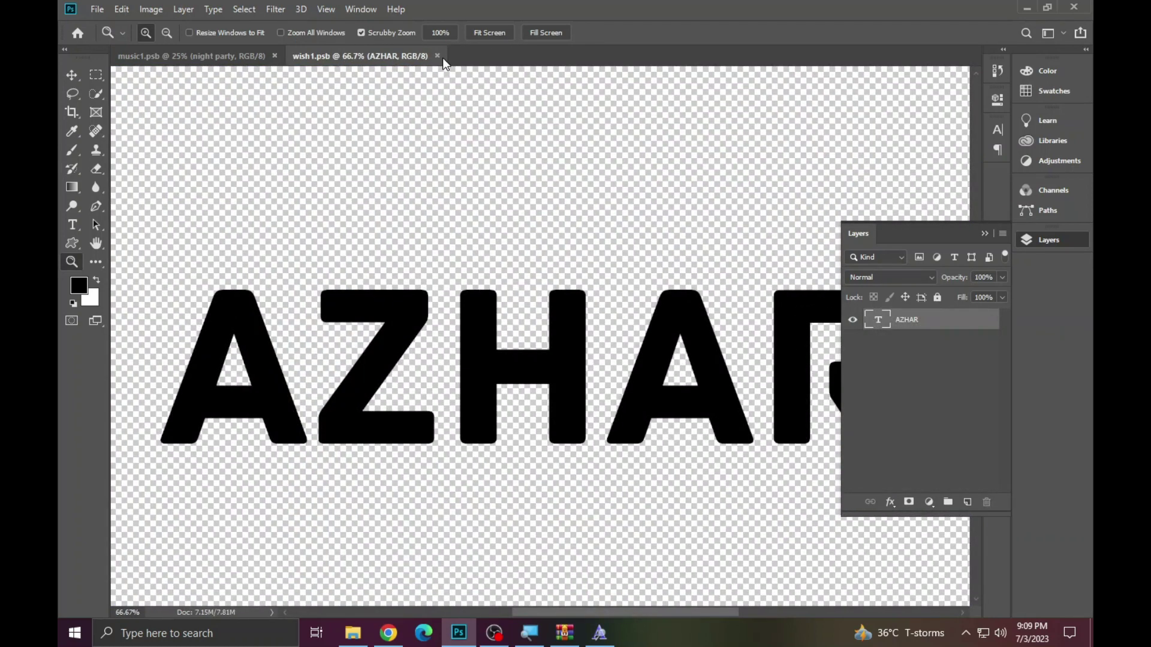
left_click(442, 57)
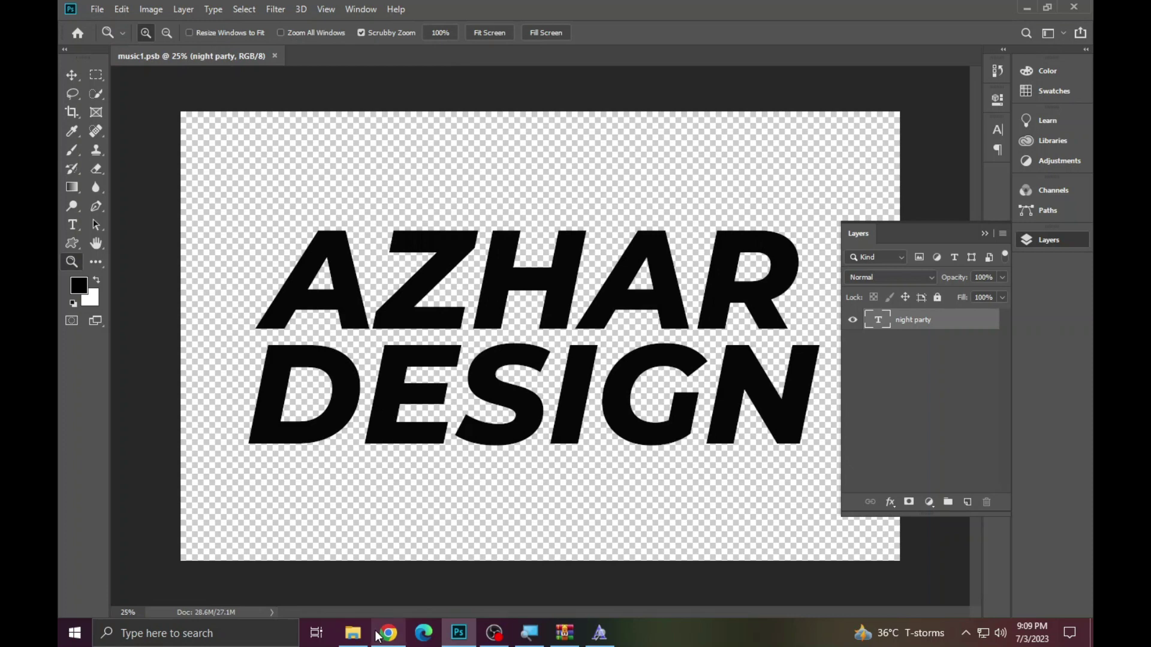
left_click(353, 633)
left_click(885, 192)
Open 128.psd and its headline smart object, dismissing the missing-font warnings.
double_click(823, 254)
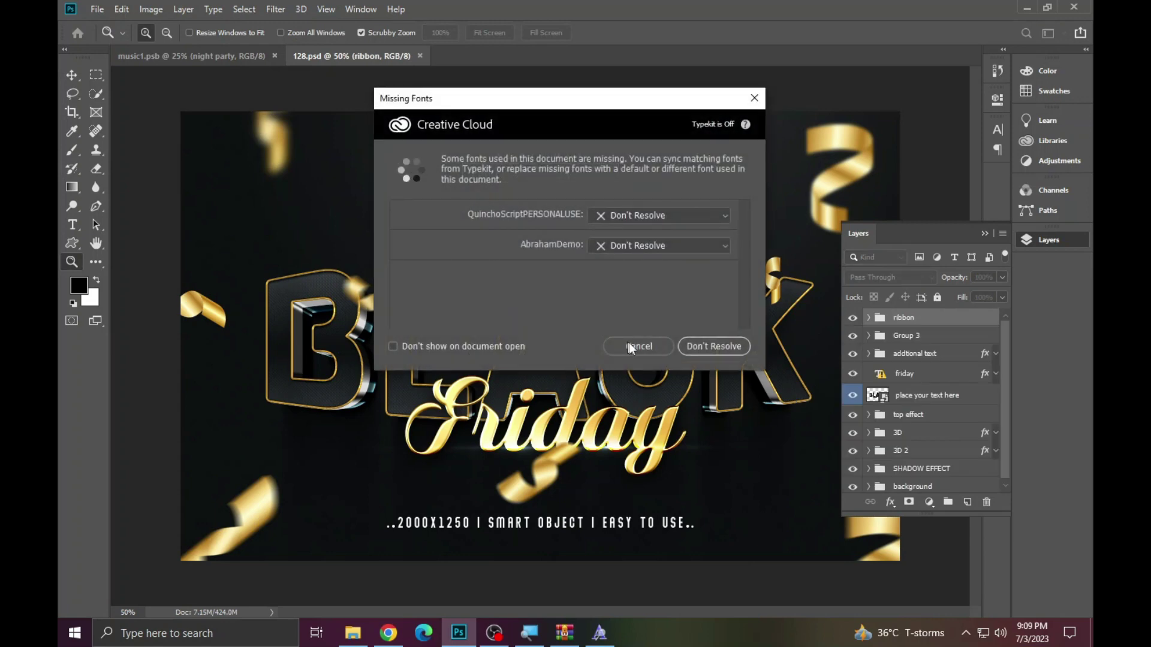
left_click(632, 344)
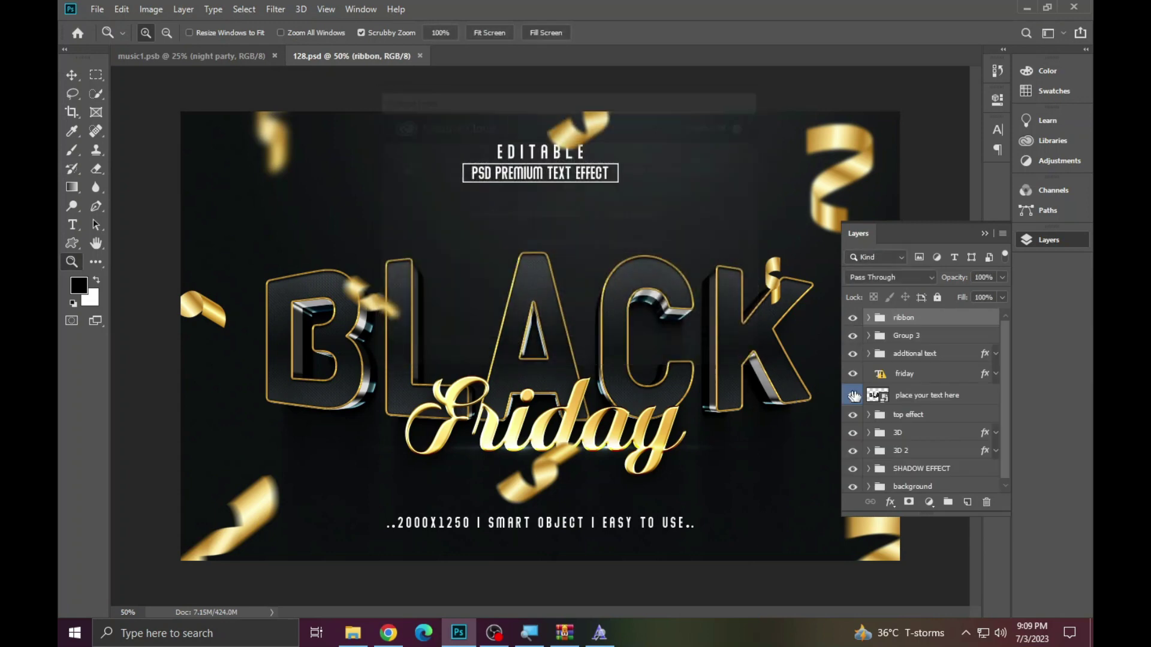
double_click(878, 395)
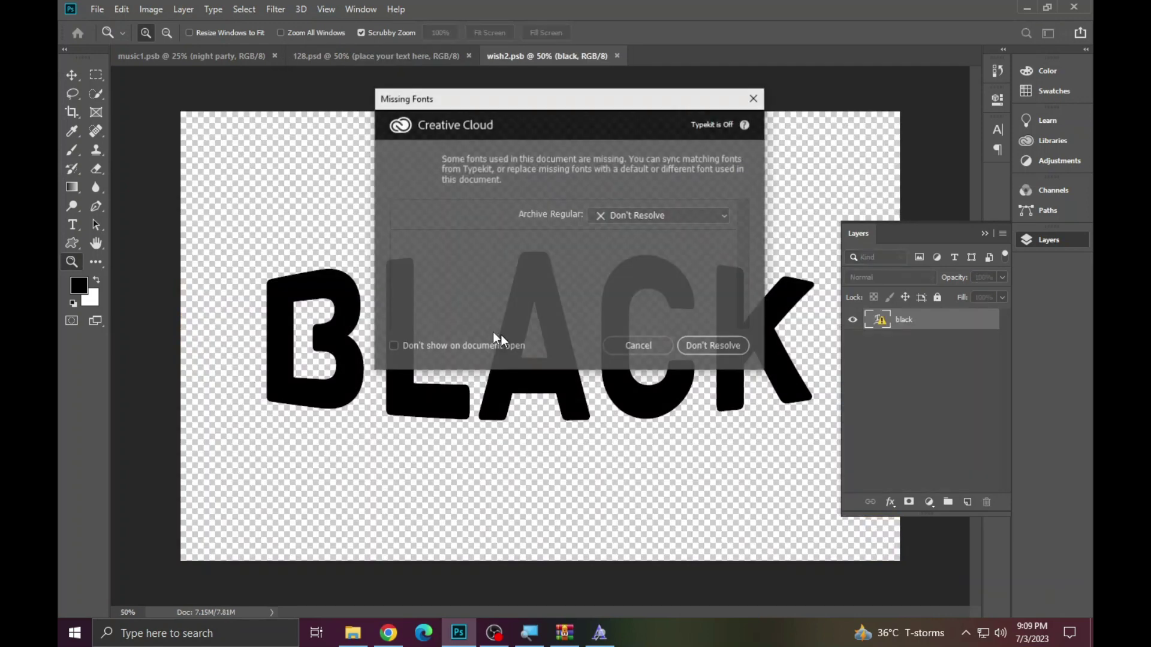
left_click(649, 348)
Replace the BLACK headline text with FAMOUS.
left_click(73, 225)
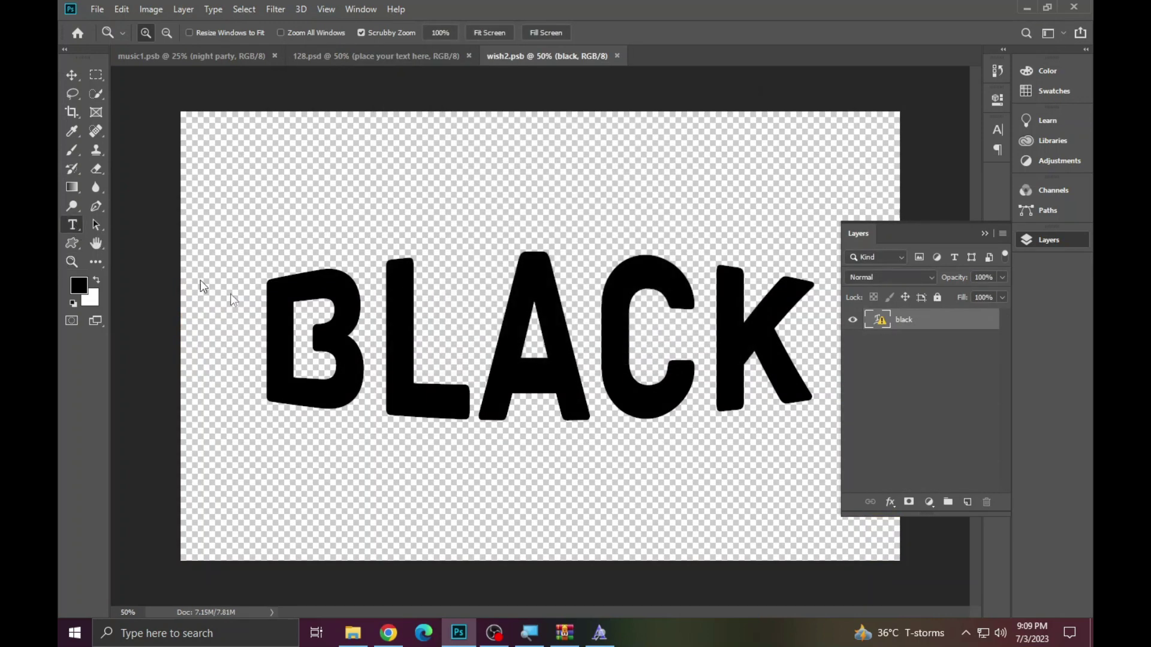
left_click(510, 326)
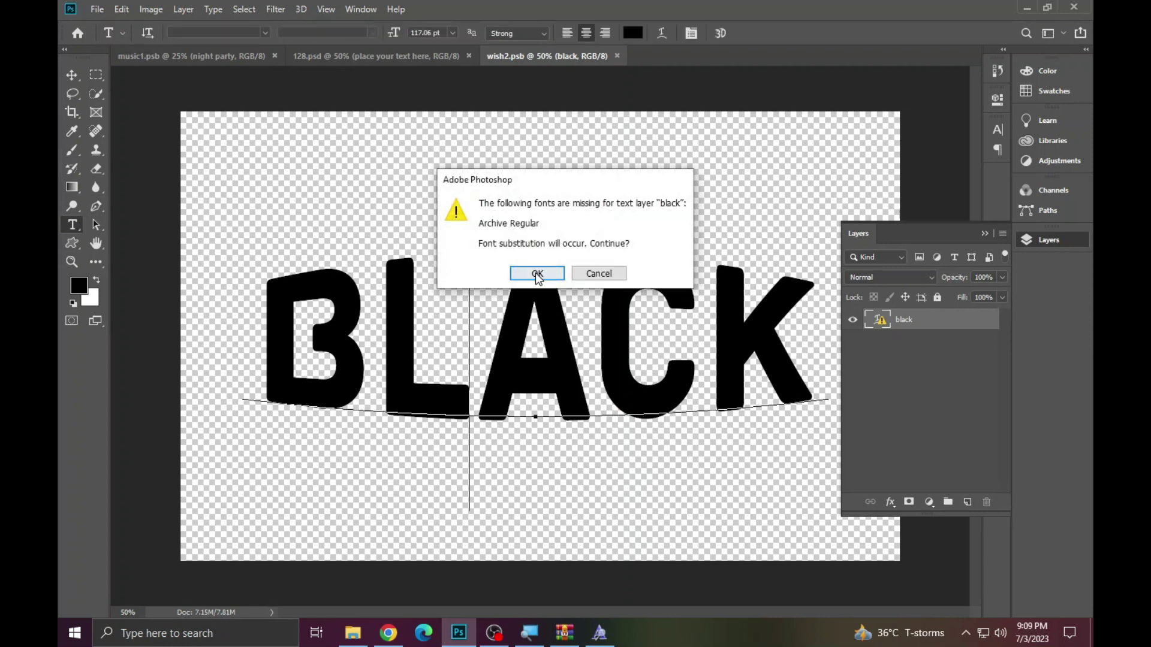
left_click(537, 273)
key("ctrl+a")
type("FAM")
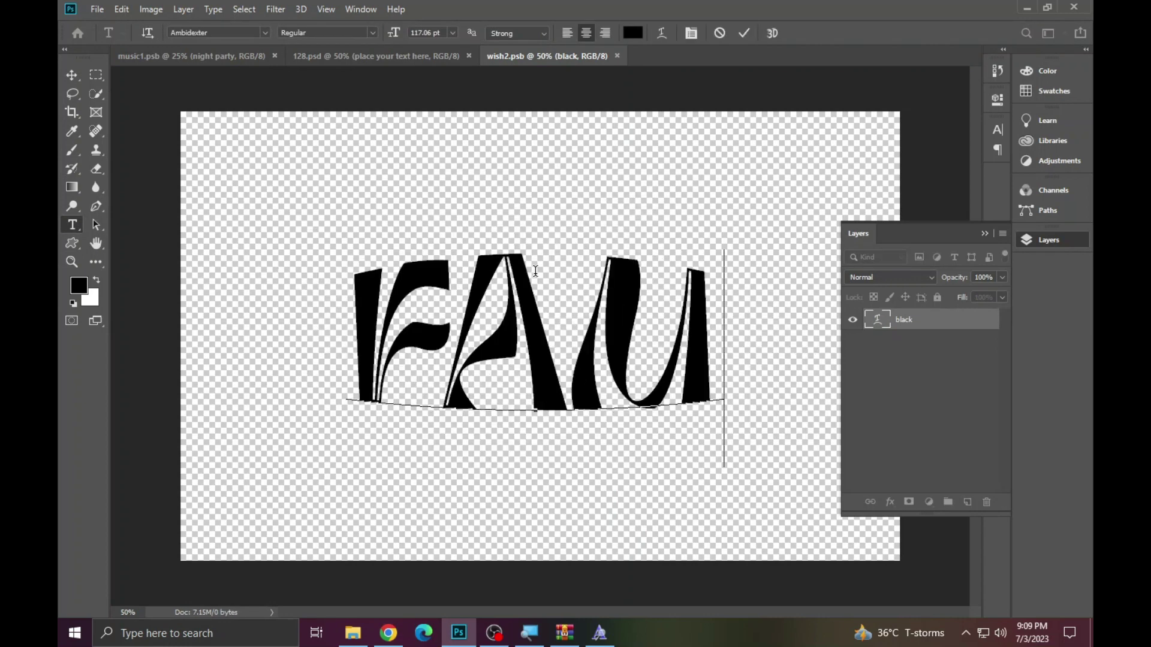
type("OUS")
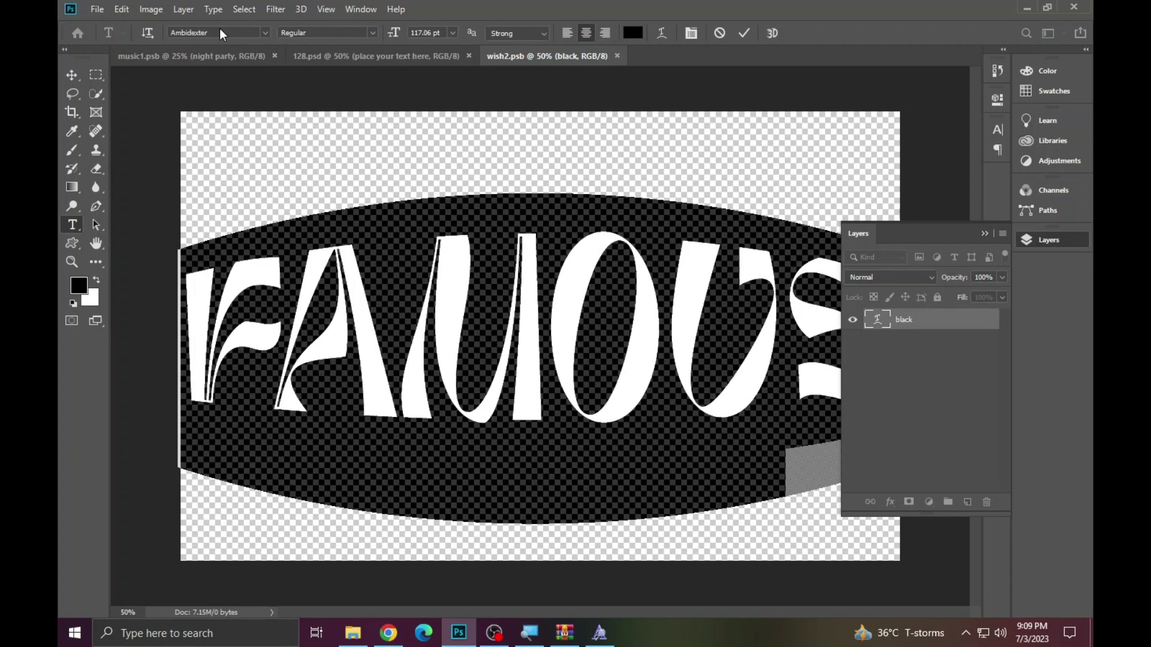
Set FAMOUS to Archive Regular at 101.06 pt, commit it, and return to 128.psd.
left_click(220, 33)
type("archi")
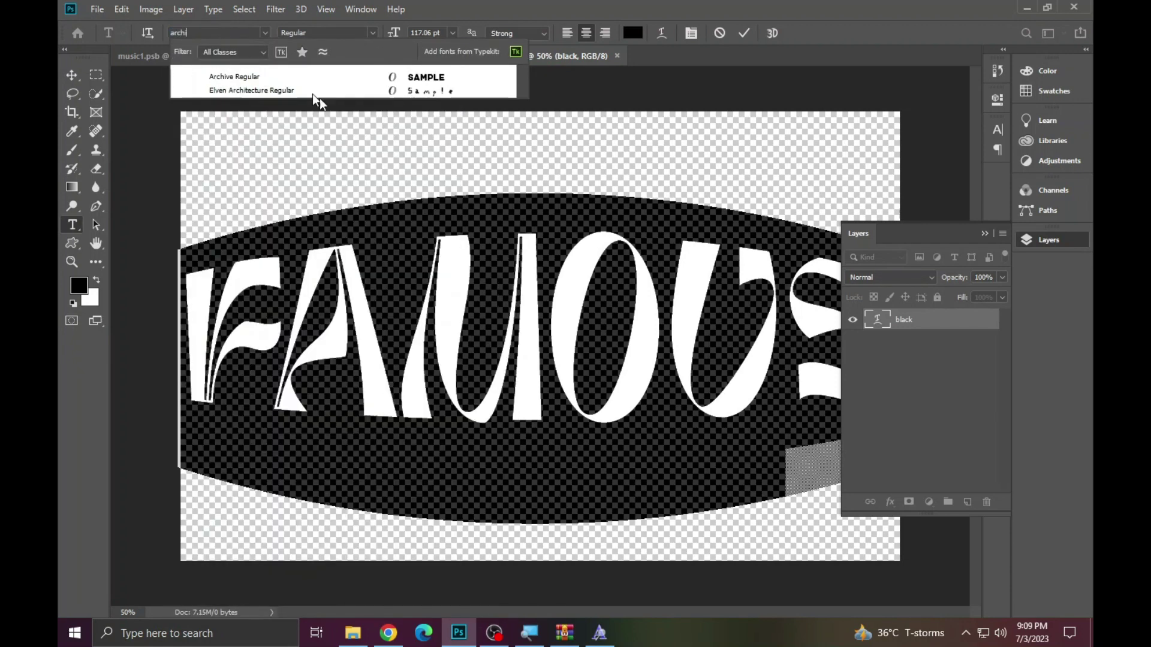
left_click(333, 80)
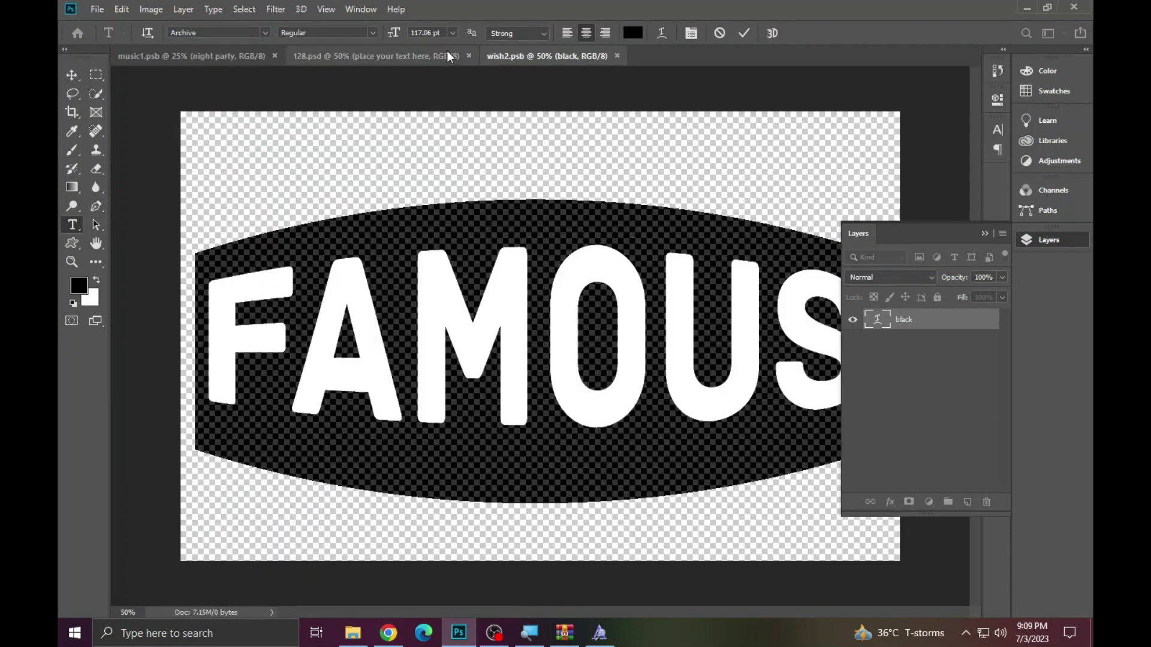
left_click_drag(394, 33, 390, 34)
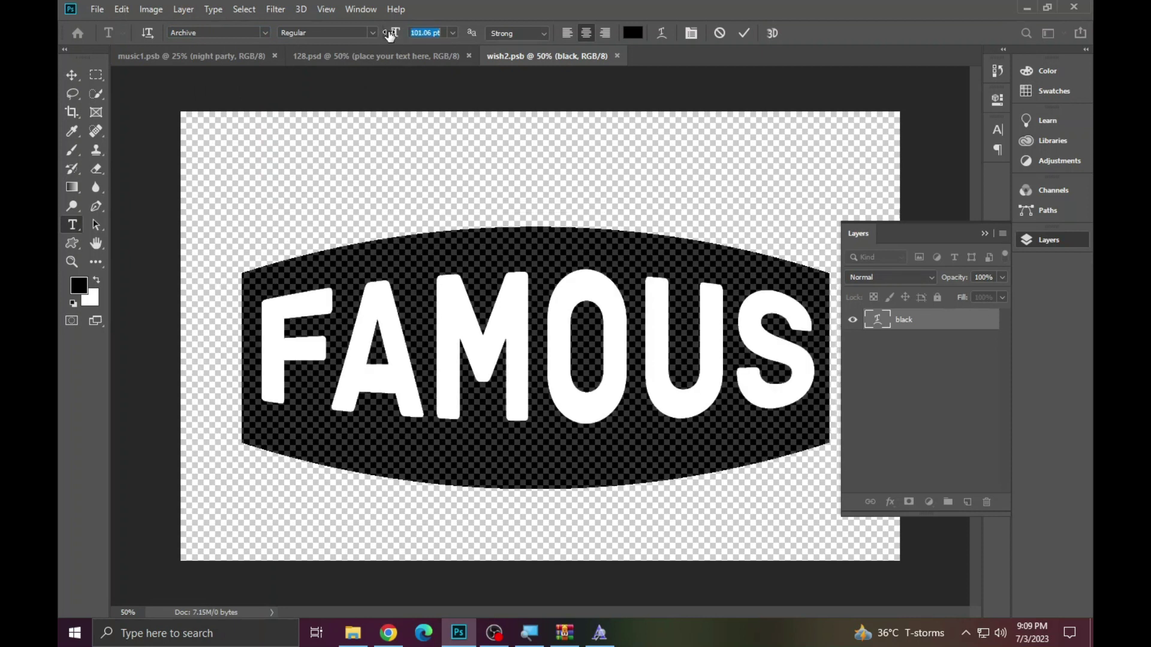
left_click(744, 33)
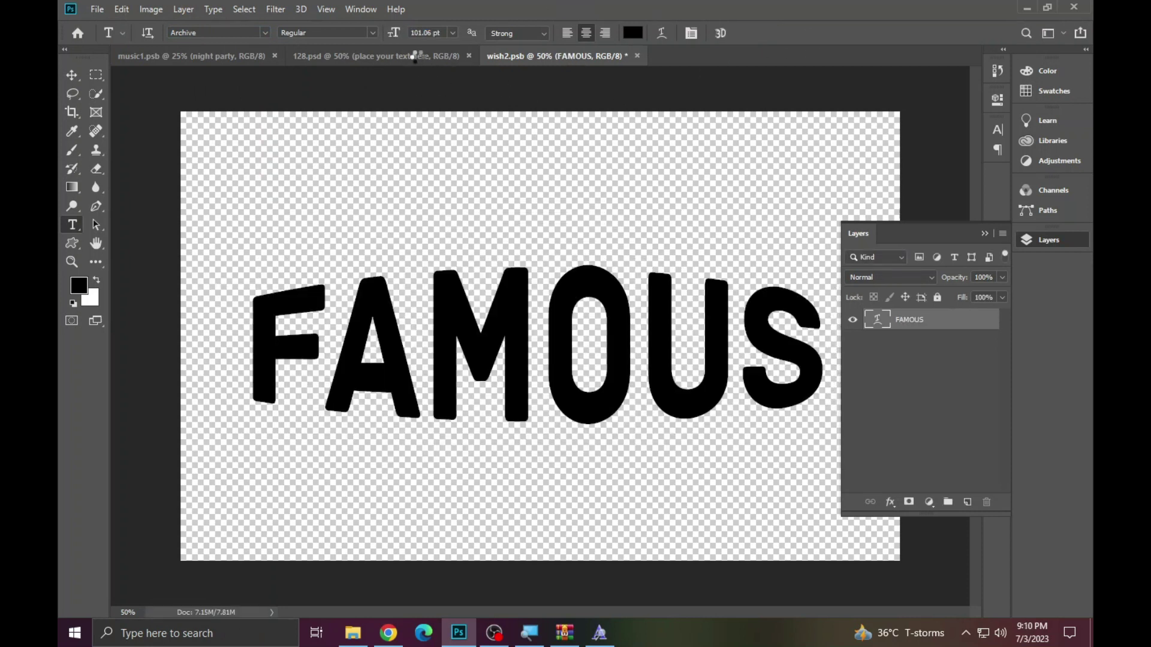
left_click(418, 57)
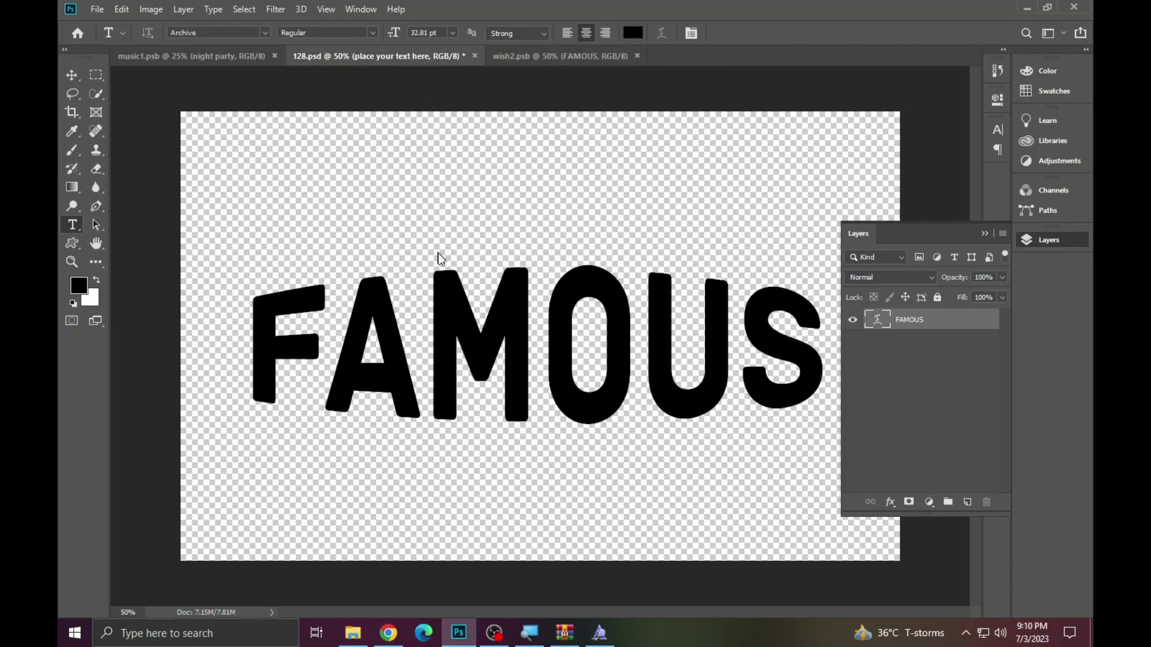
In the expanded top effect group, select the Friday layer's missing QuinchoScriptPERSONALUSE font name.
scroll(947, 426, "down", 1)
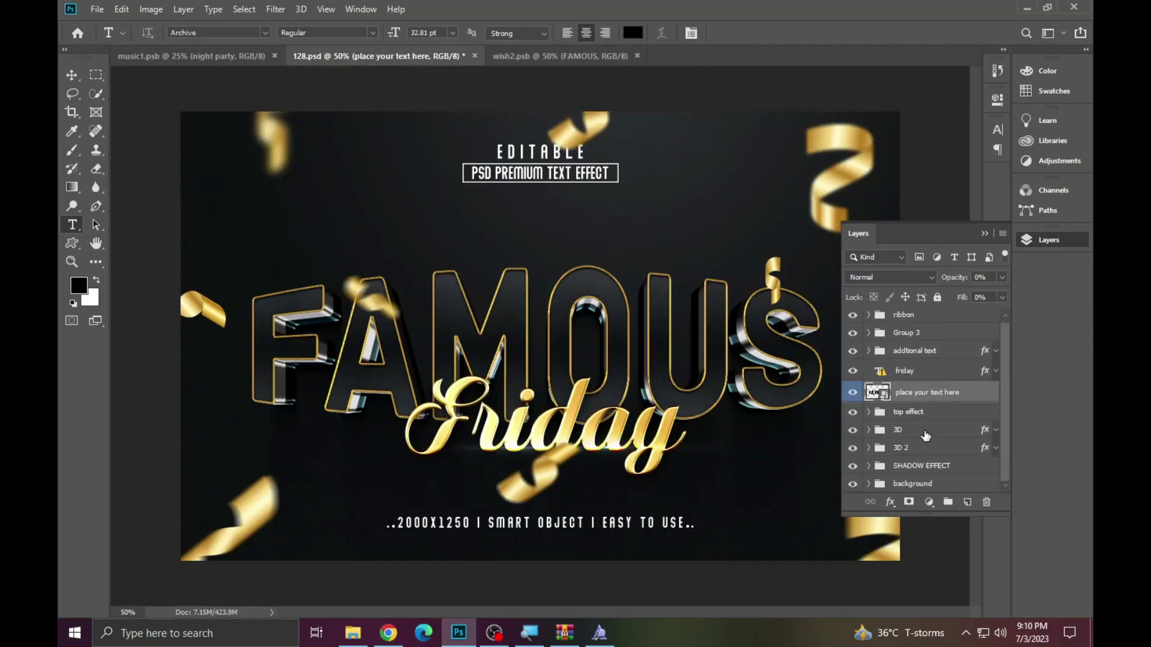
left_click(869, 413)
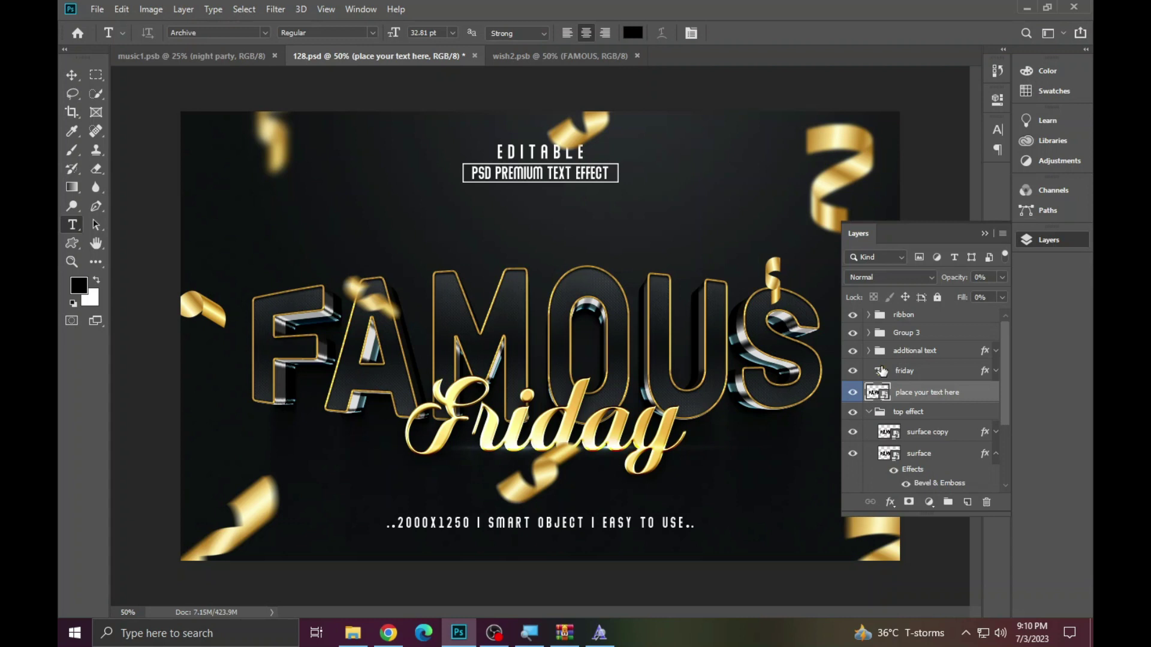
left_click(881, 371)
left_click(632, 416)
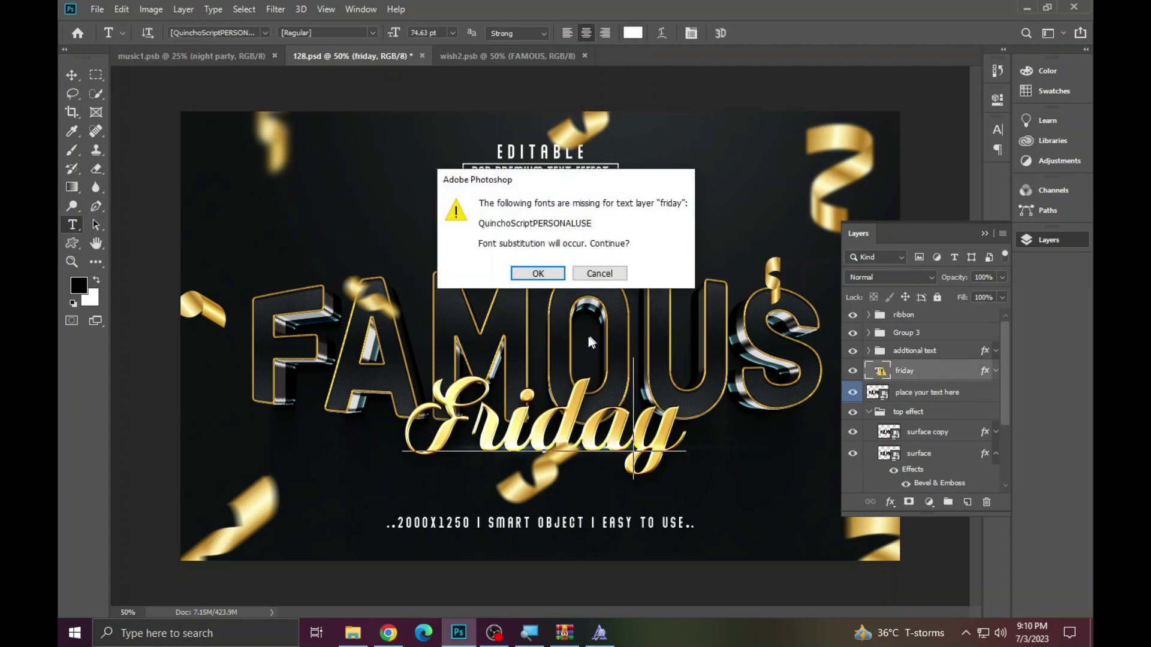
left_click(598, 273)
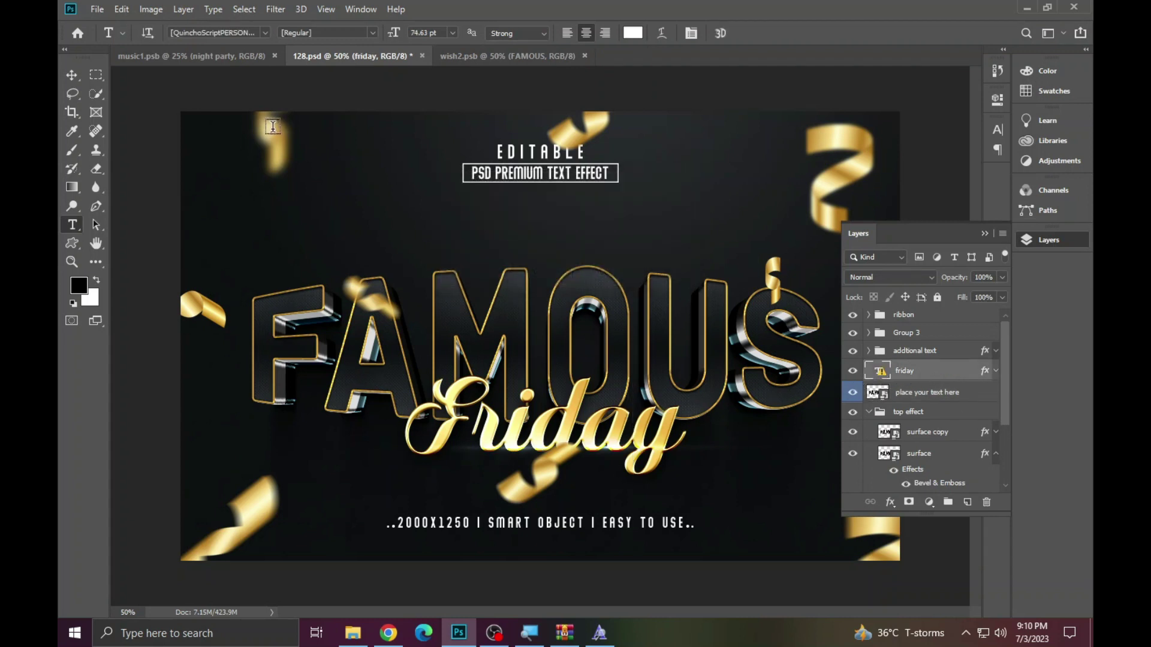
left_click(215, 33)
right_click(215, 33)
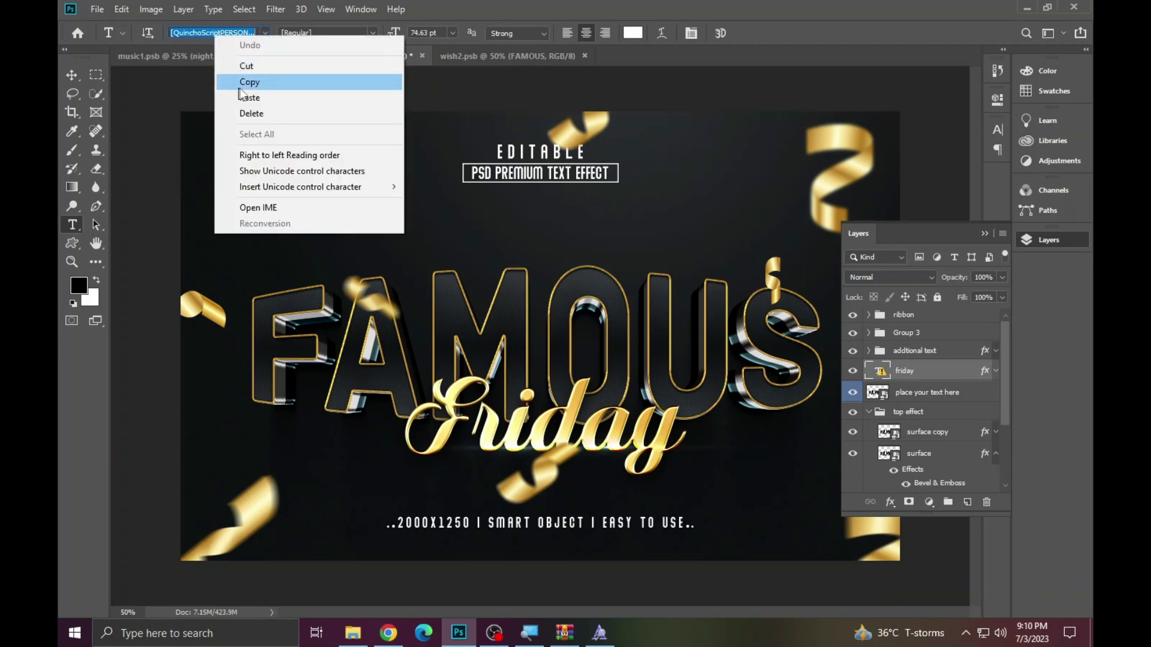
Copy the QuinchoScriptPERSONALUSE font name and search for it in Chrome.
left_click(247, 84)
left_click(389, 633)
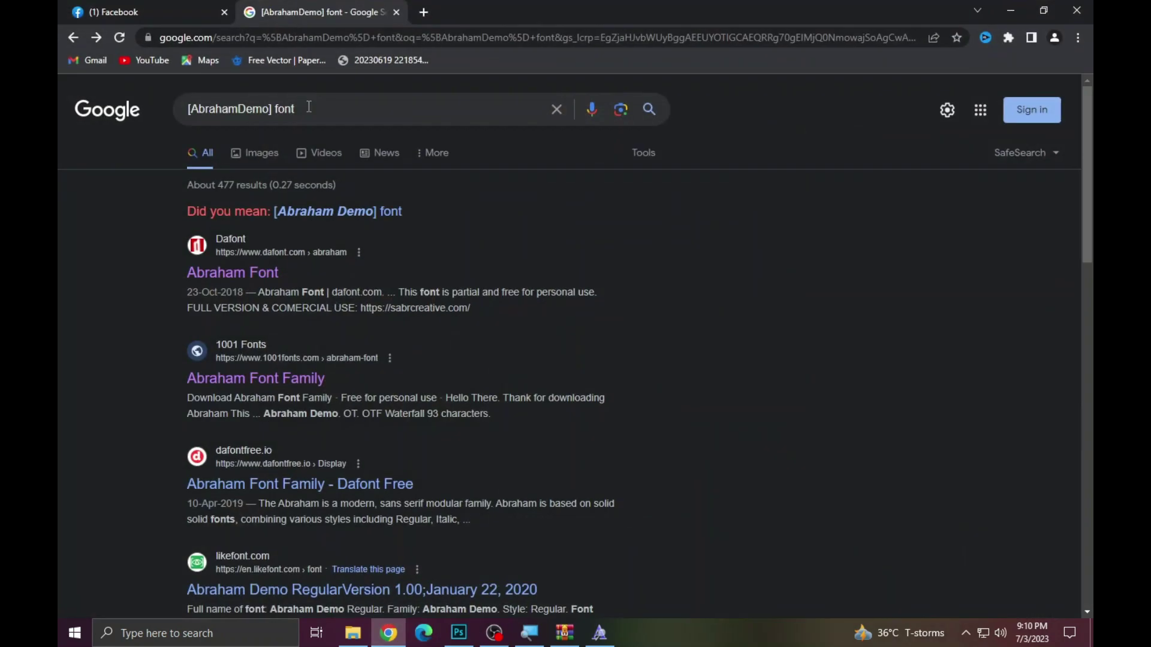
left_click_drag(272, 110, 142, 144)
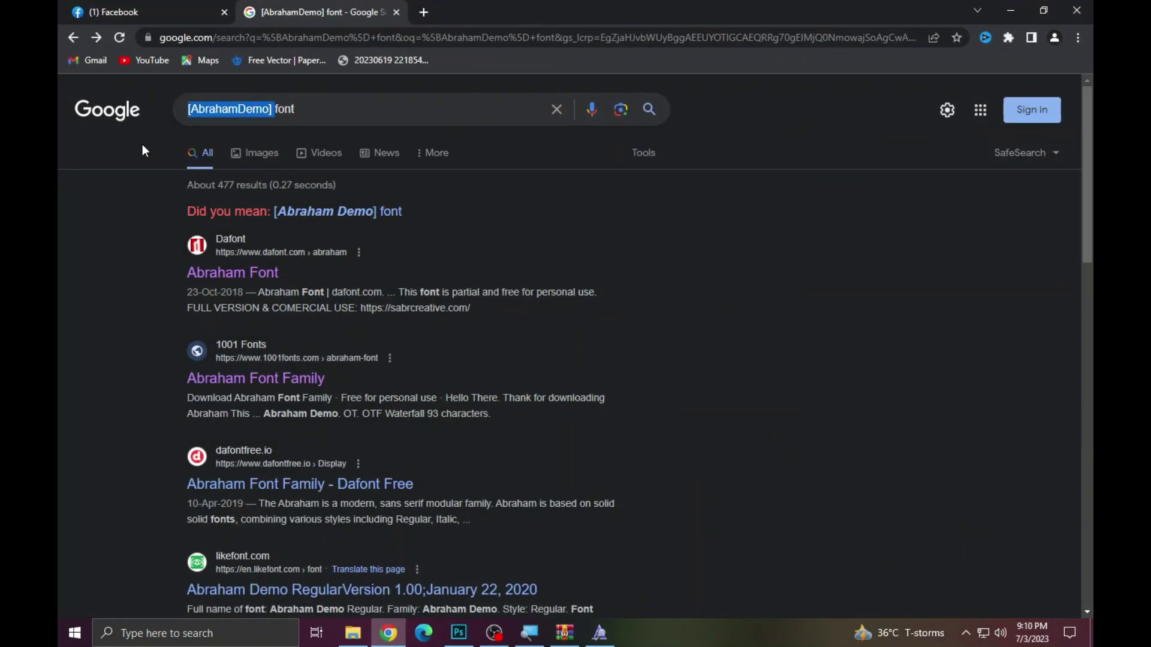
key("ctrl+v")
key("Return")
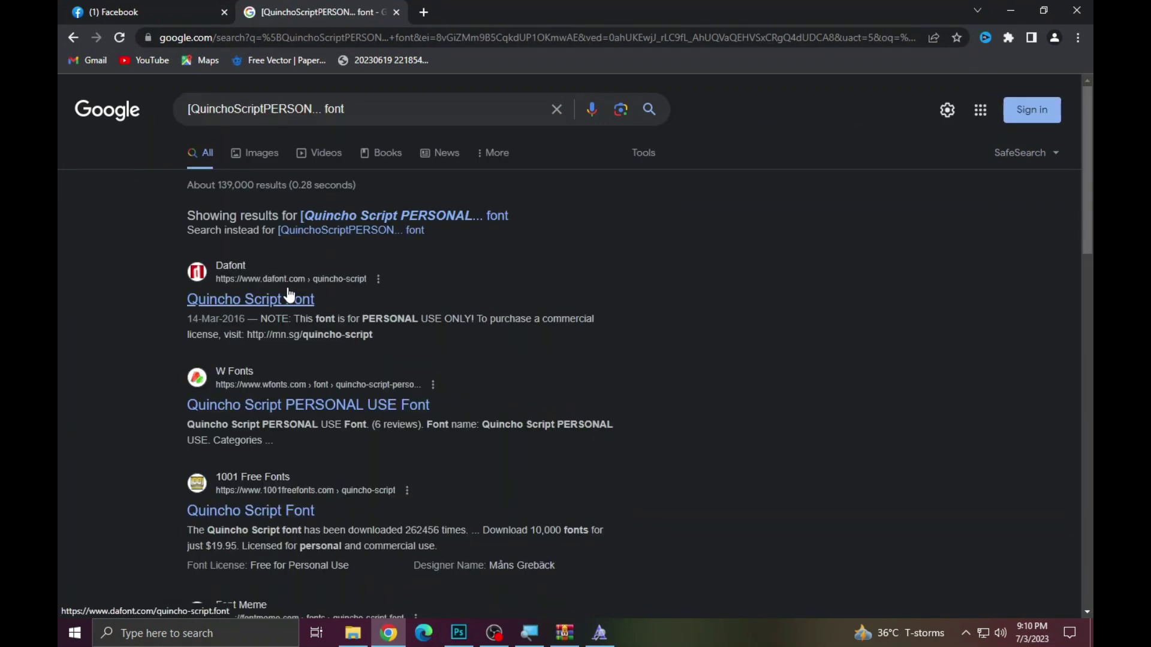
Download quincho-script-personal-use.zip from the Dafont Quincho Script page.
left_click(288, 294)
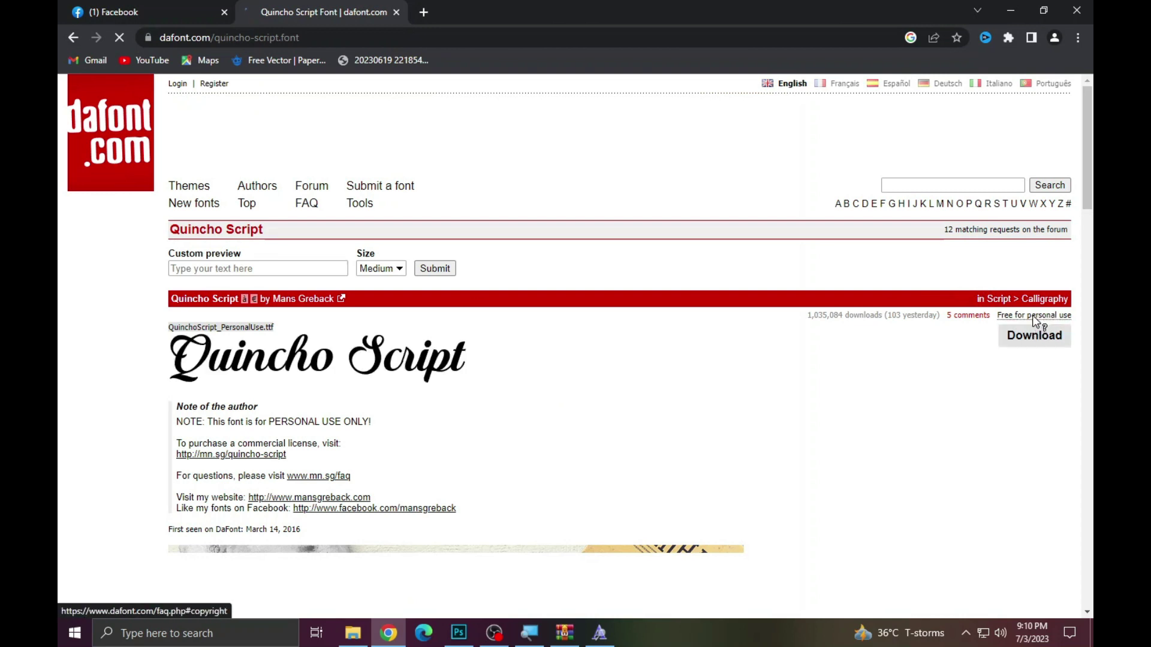
left_click(1028, 340)
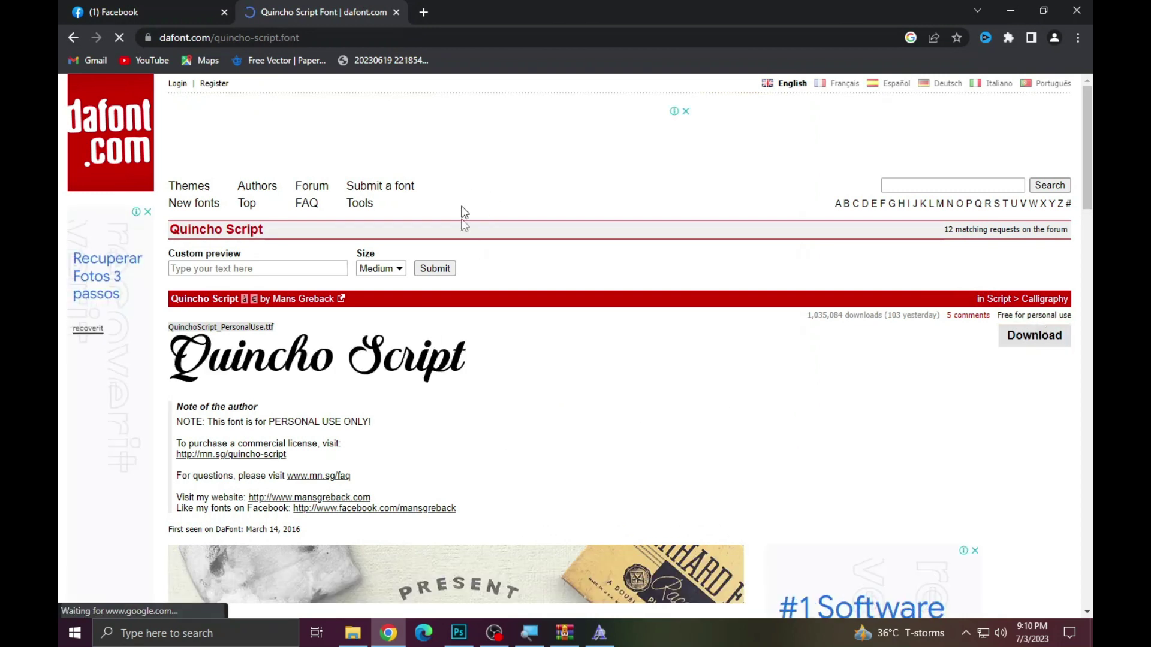
left_click(578, 380)
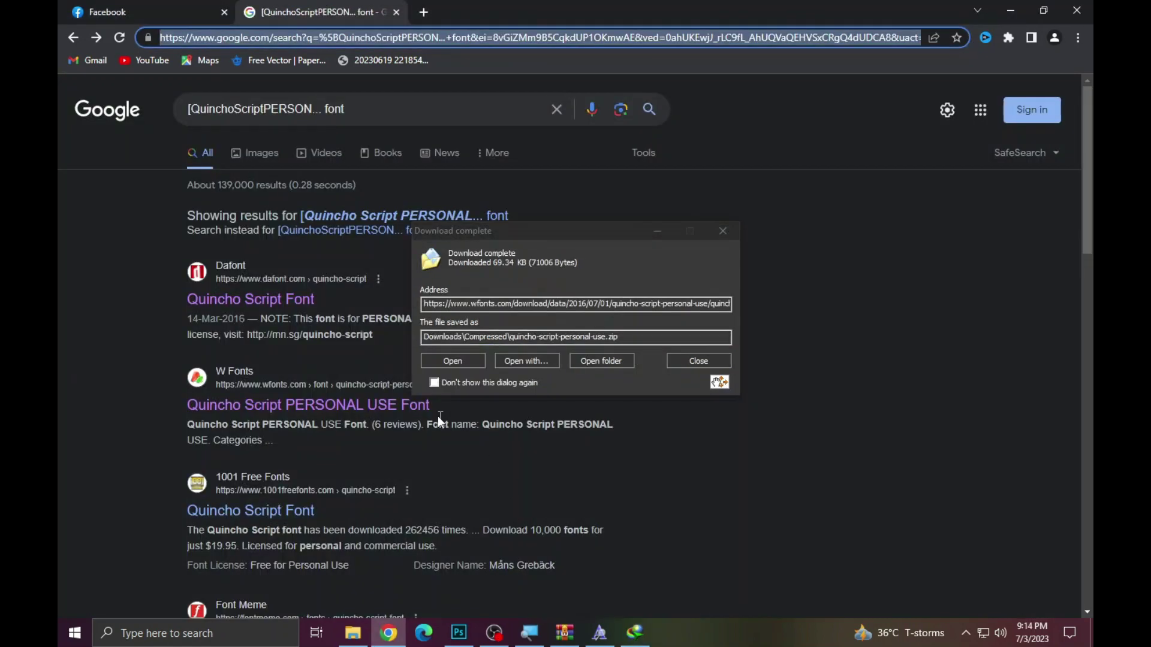
Install the Quincho Script TTF from the WinRAR archive via Font Viewer, then return to Photoshop.
left_click(444, 355)
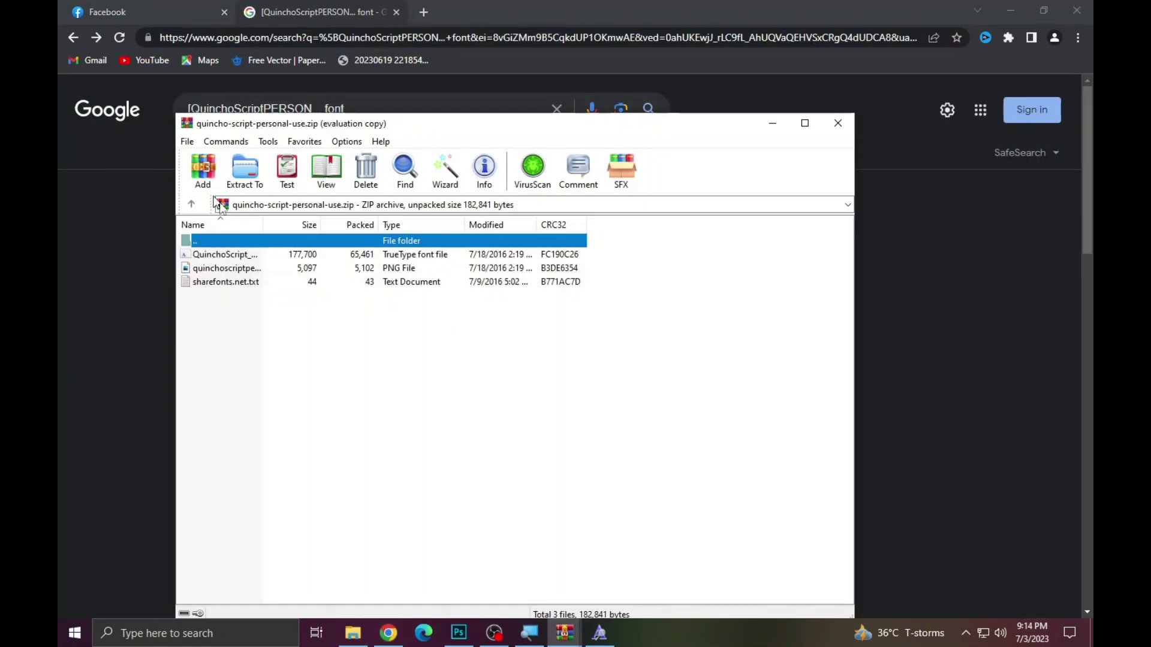
double_click(230, 254)
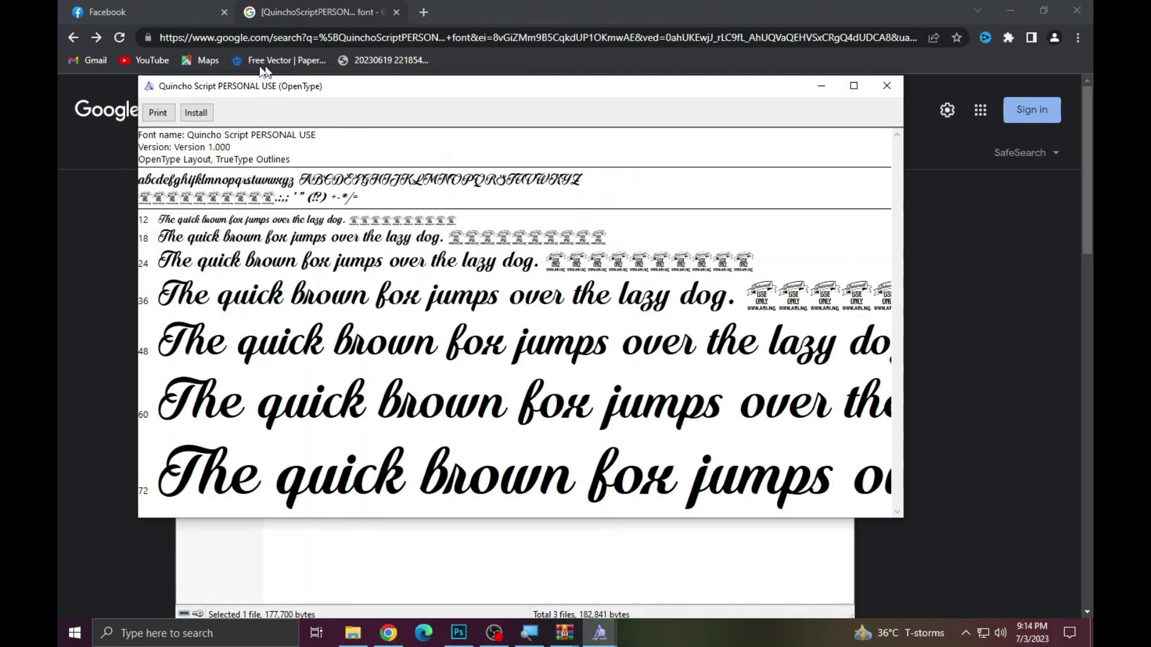
left_click(196, 113)
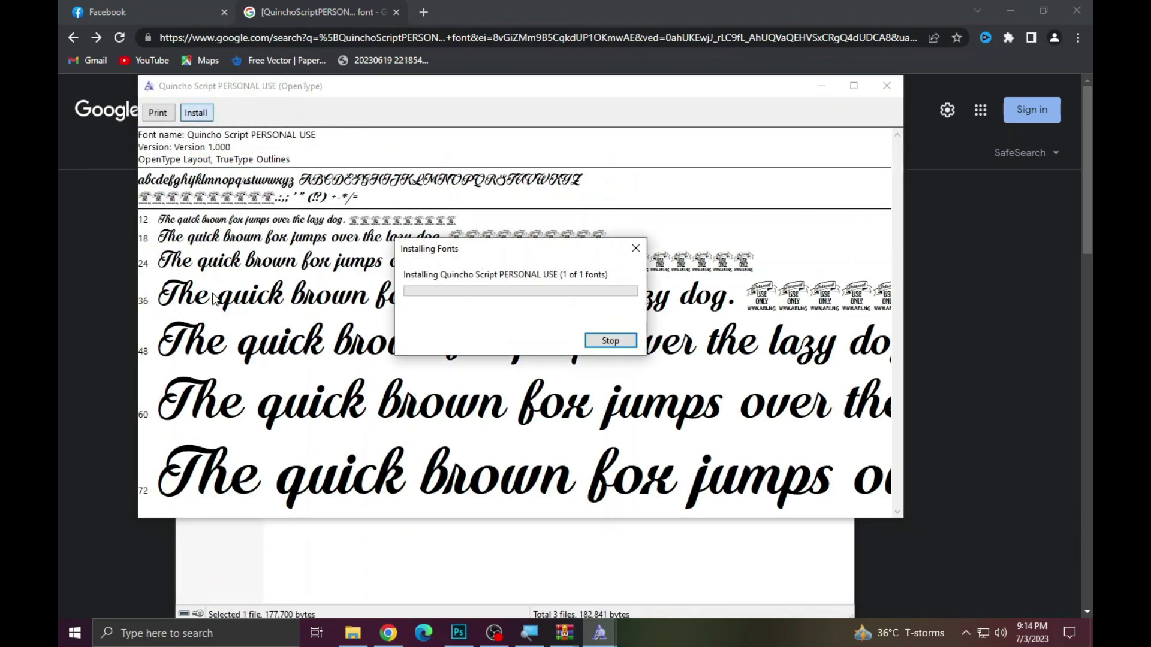
left_click(455, 634)
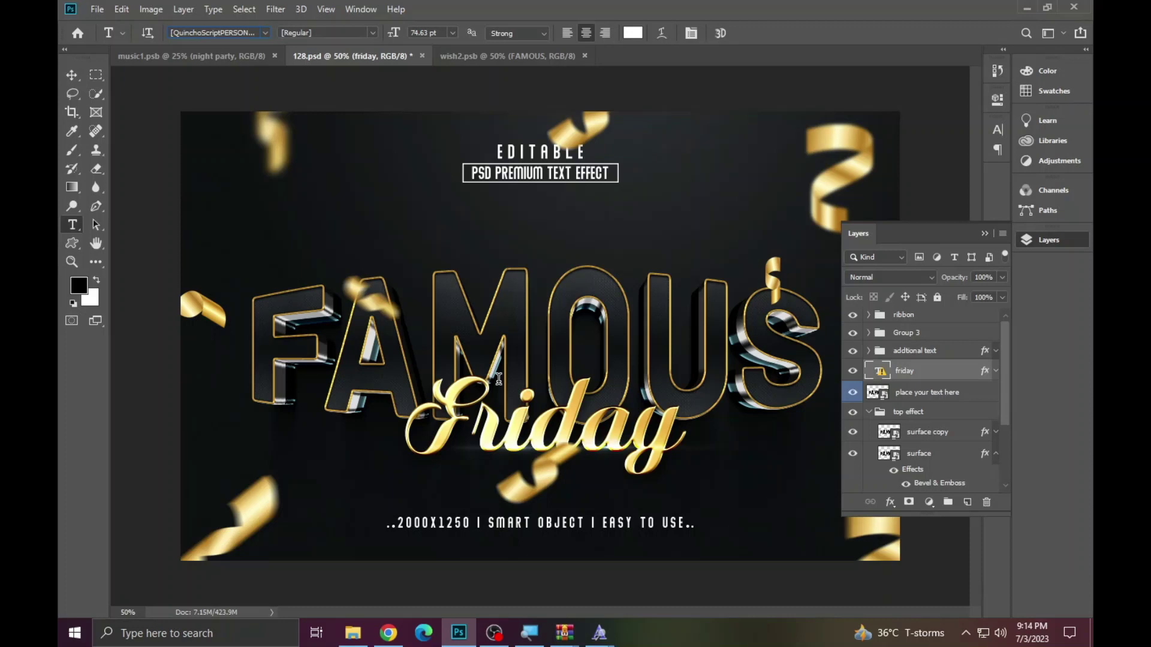
Retype the Friday line, revert it to Editograpy, and place the cursor between p and y.
left_click(515, 414)
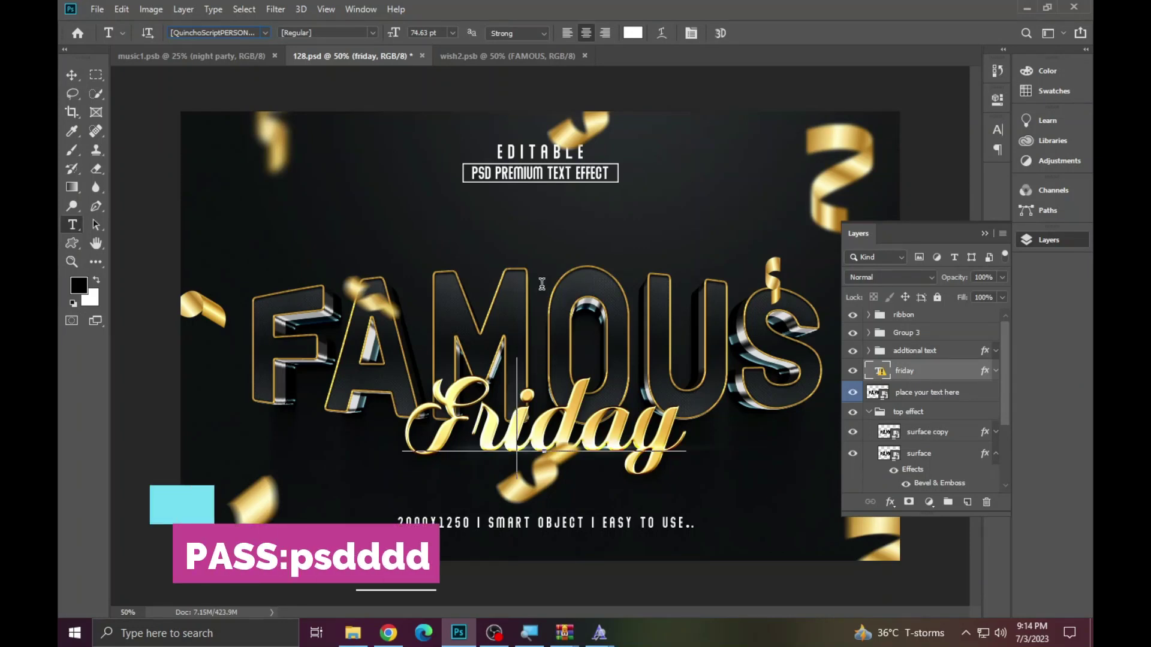
left_click(549, 260)
key("ctrl+a")
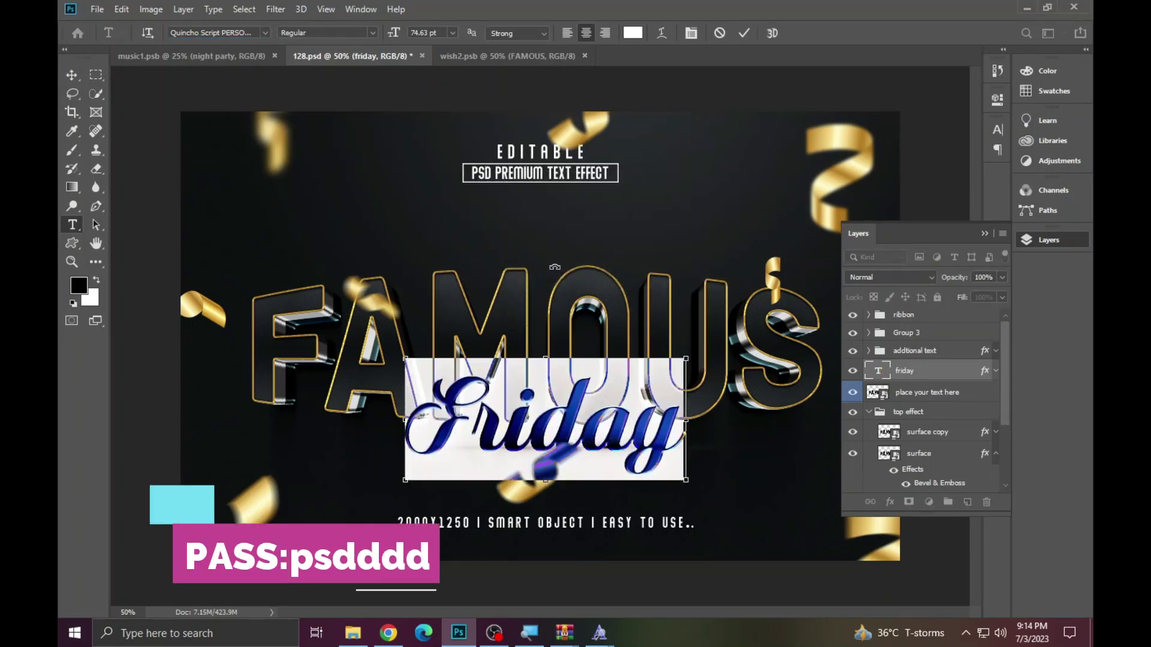
type("EDITTO")
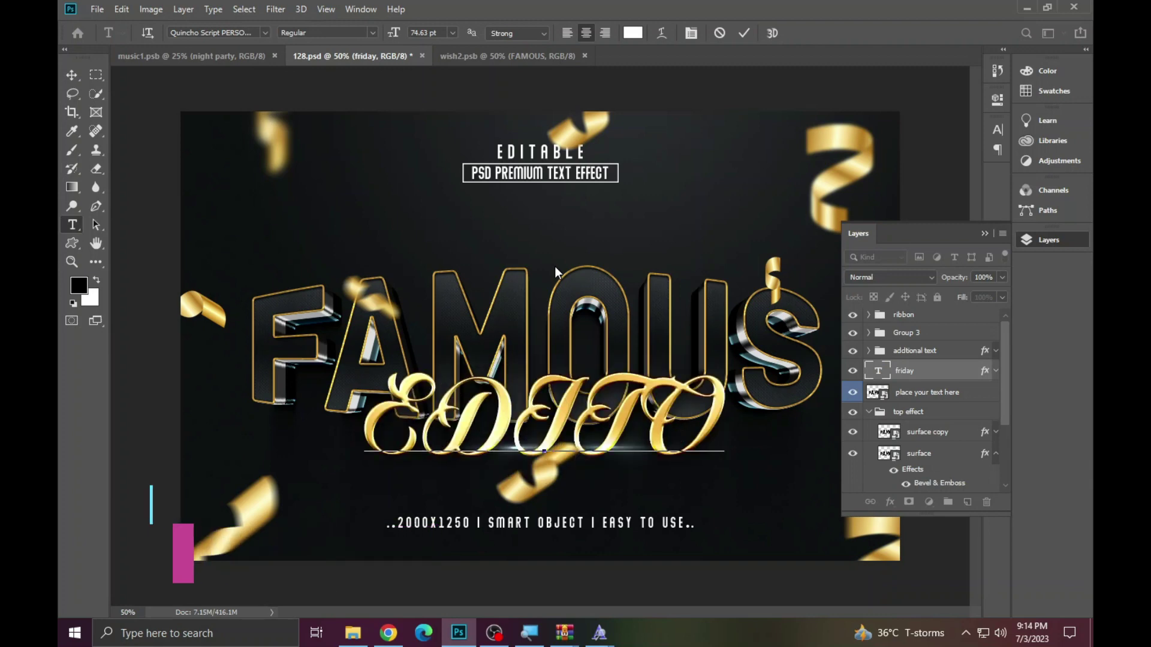
type("G")
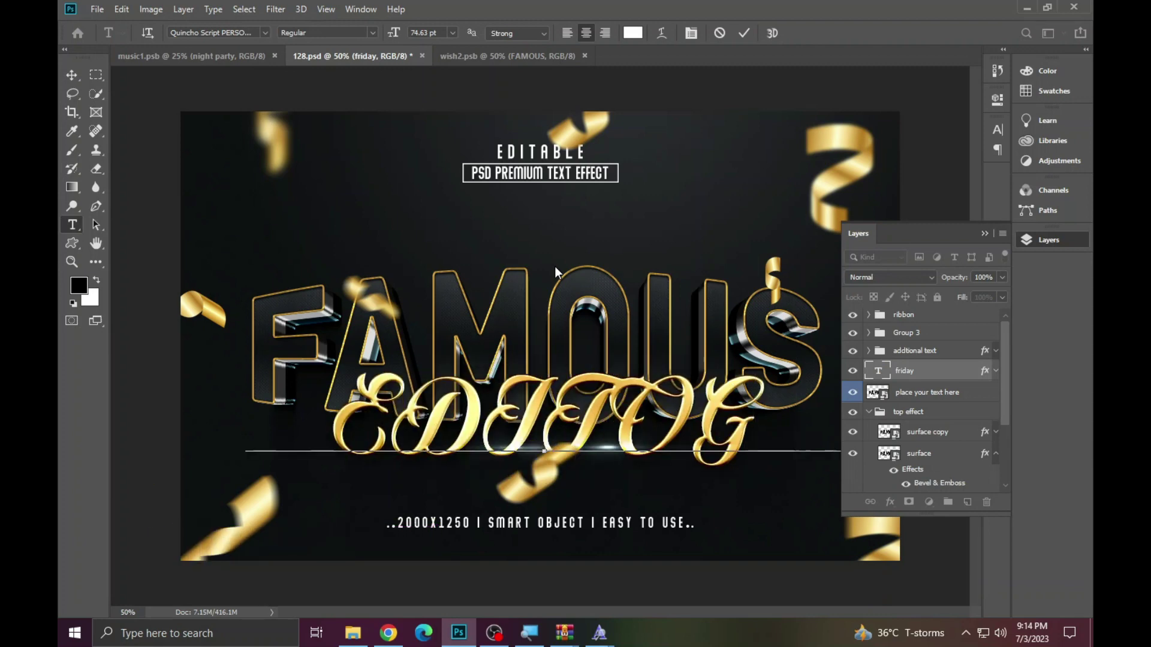
type("RAPH")
key("ctrl+a")
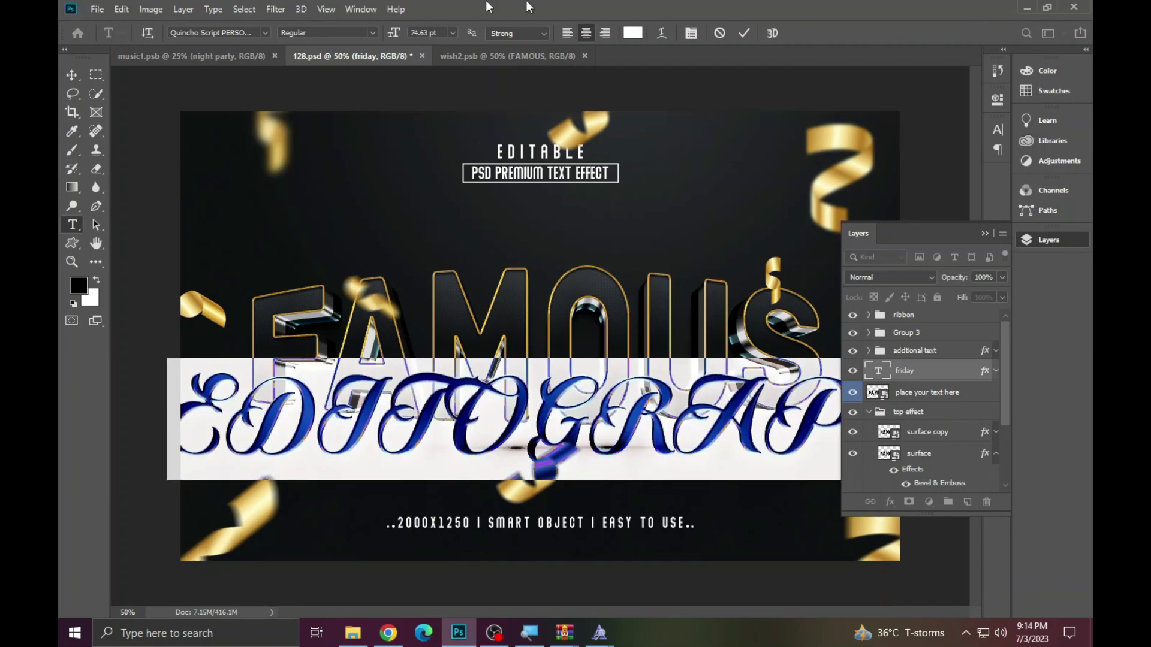
left_click(692, 31)
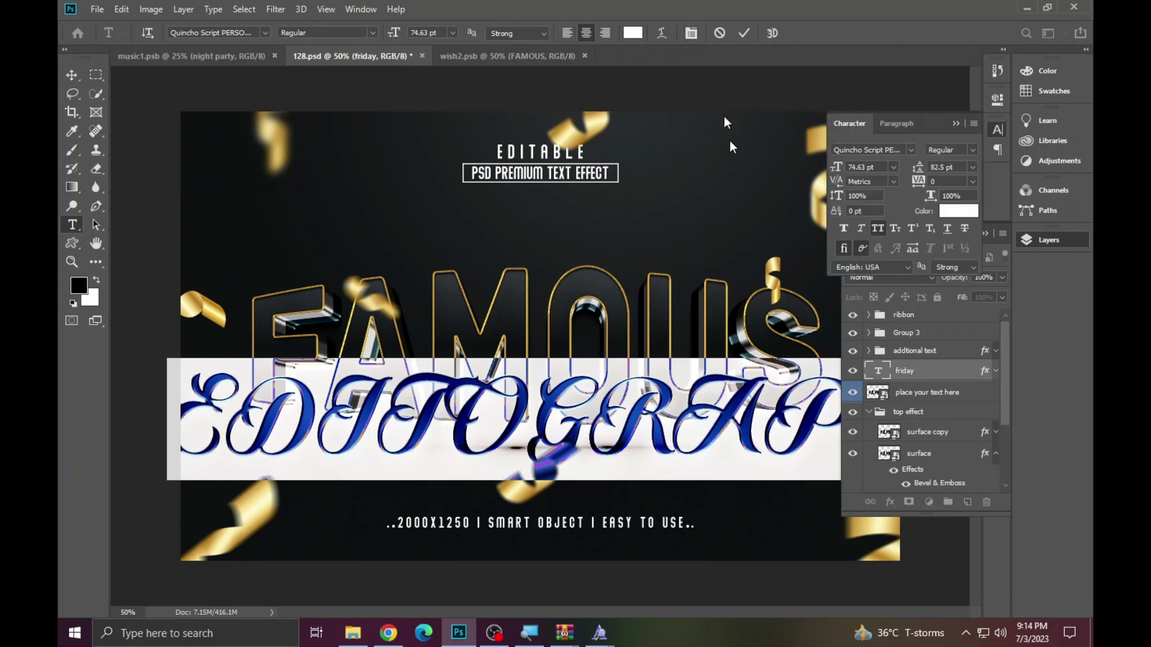
key("Escape")
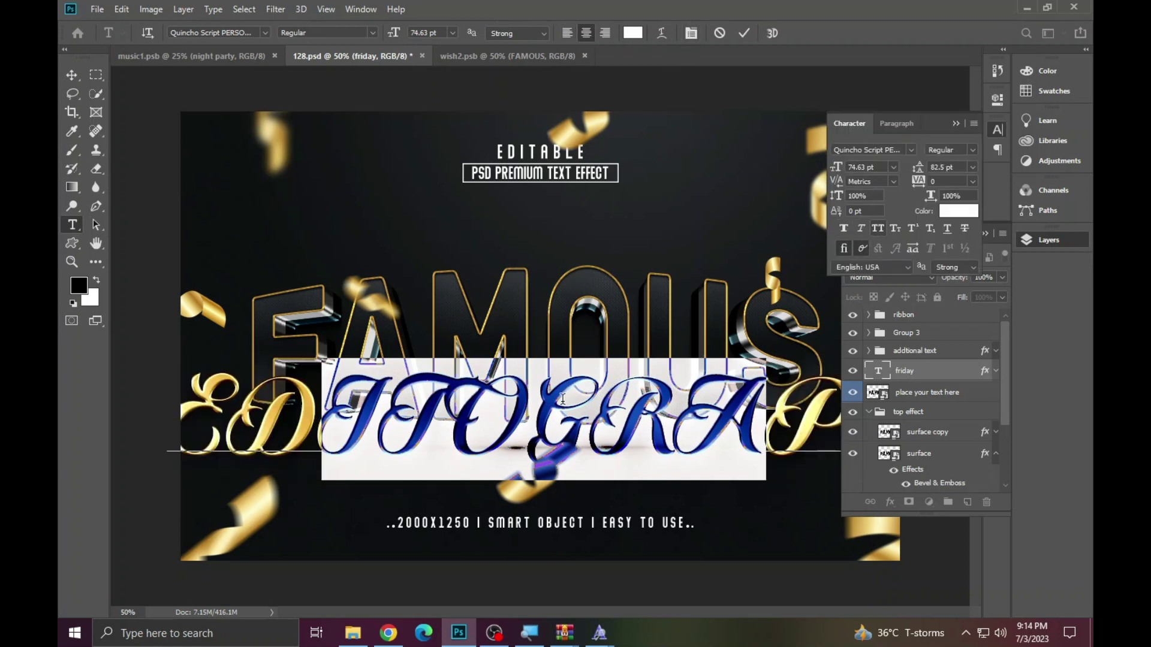
left_click(708, 439)
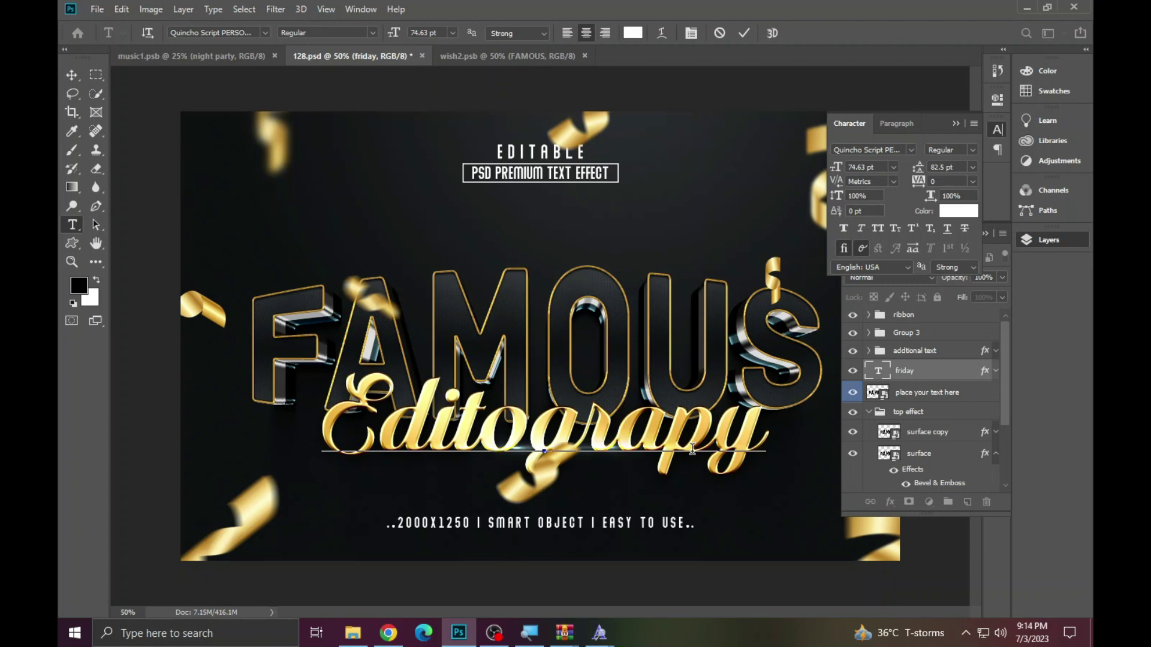
Insert 'h' to spell Editography, commit, and hide the additional text group.
type("h")
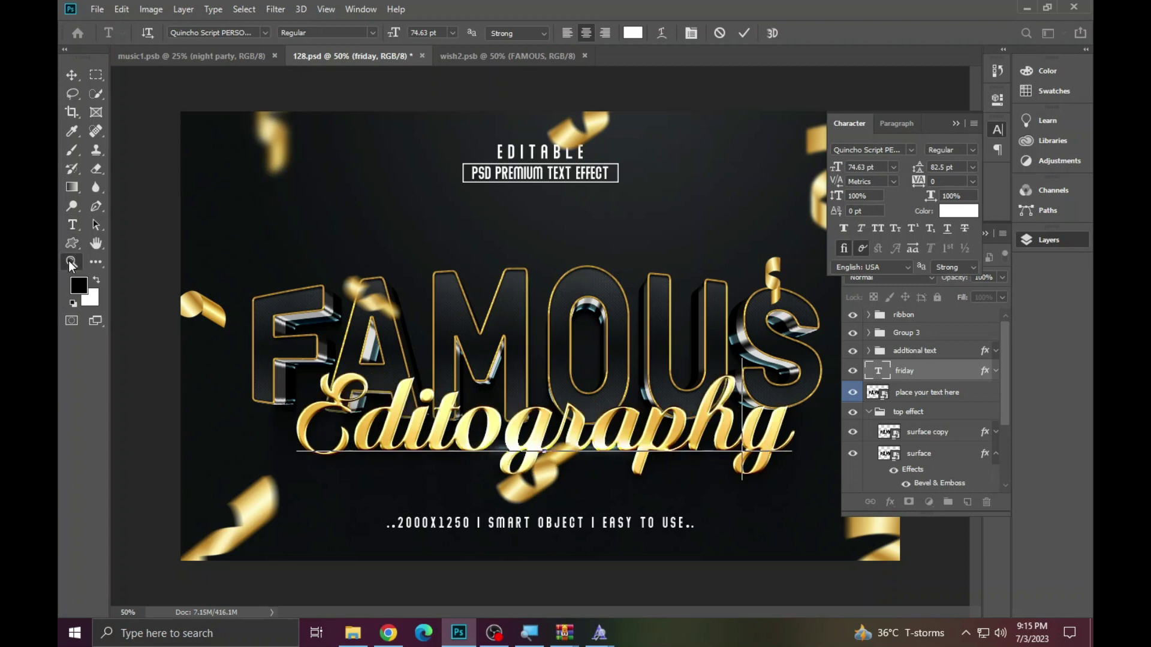
left_click(71, 262)
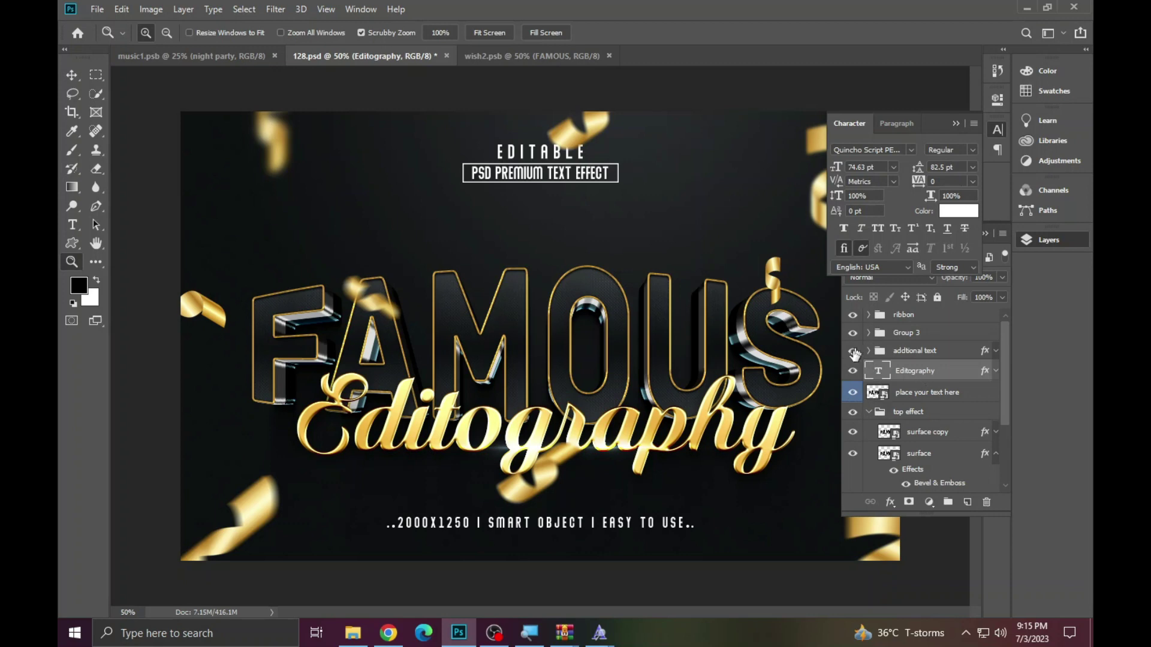
left_click(852, 351)
Fit the image on screen, collapse the side panels, and start File > Save As.
left_click(564, 367)
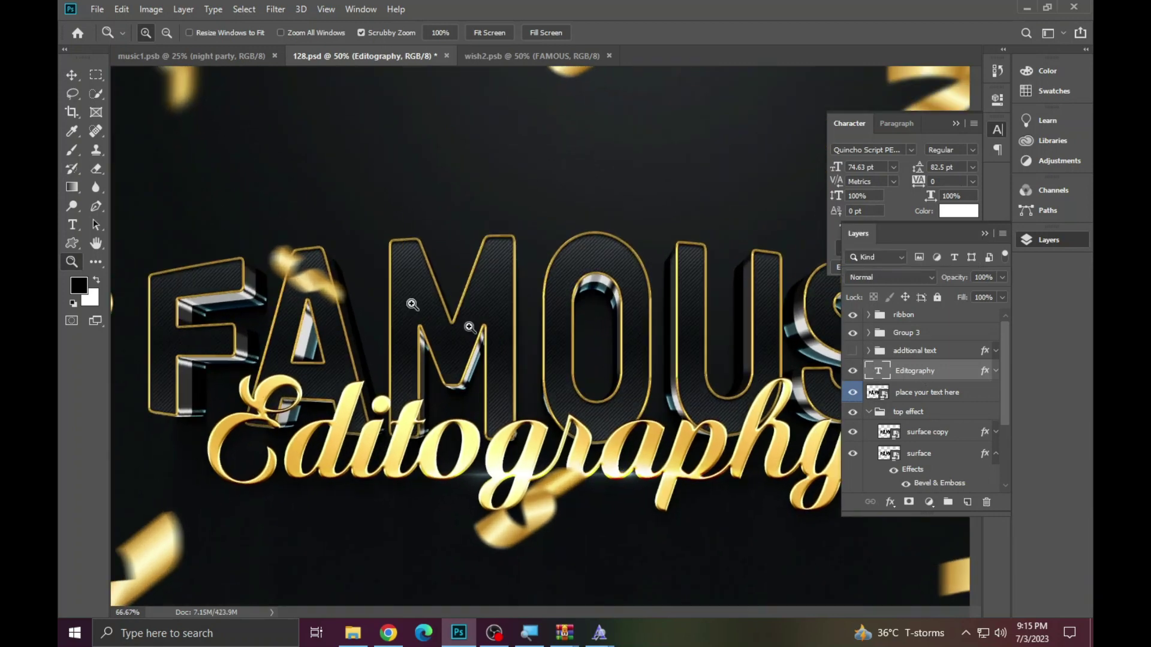
right_click(314, 277)
left_click(338, 288)
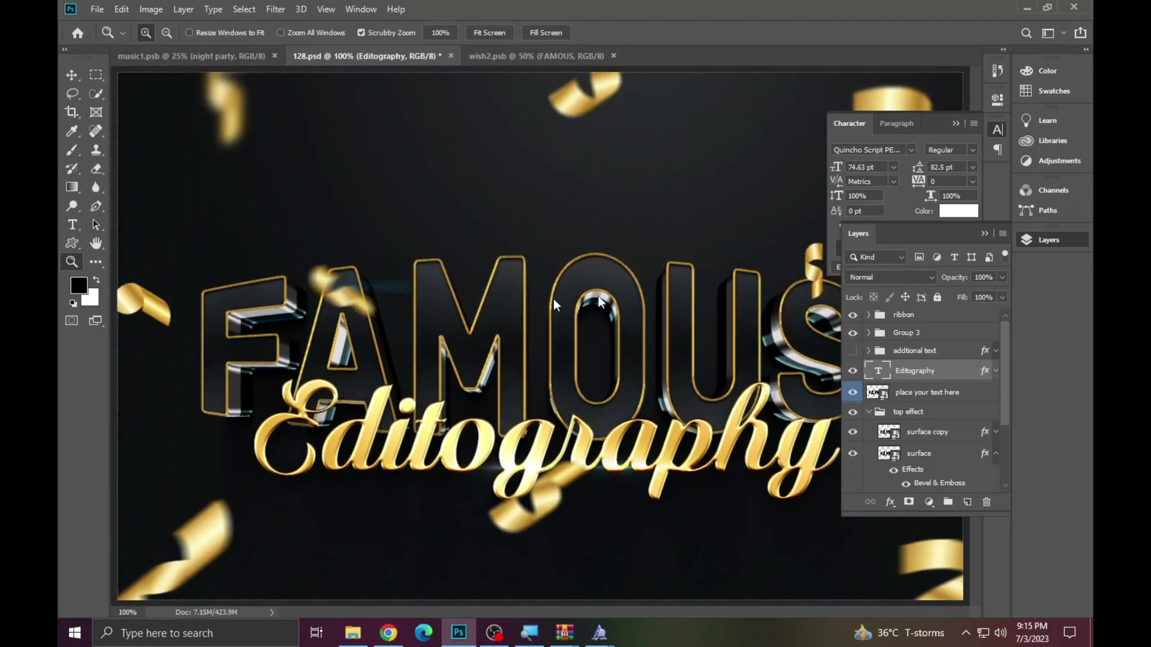
left_click(994, 130)
left_click(1045, 239)
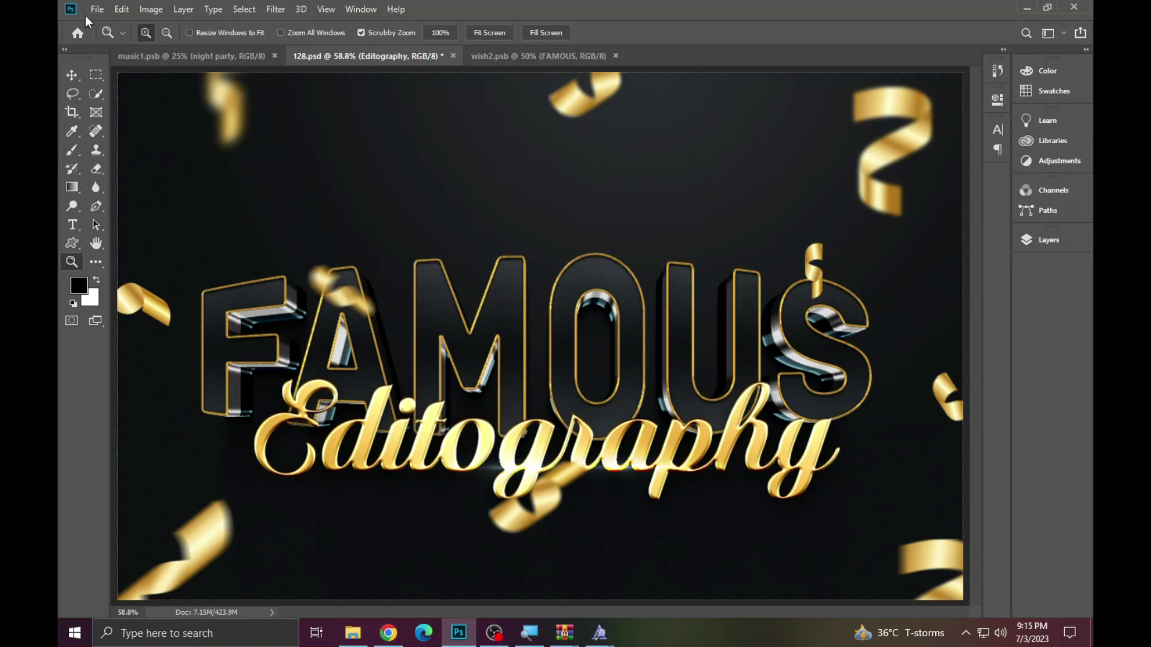
left_click(96, 9)
left_click(139, 169)
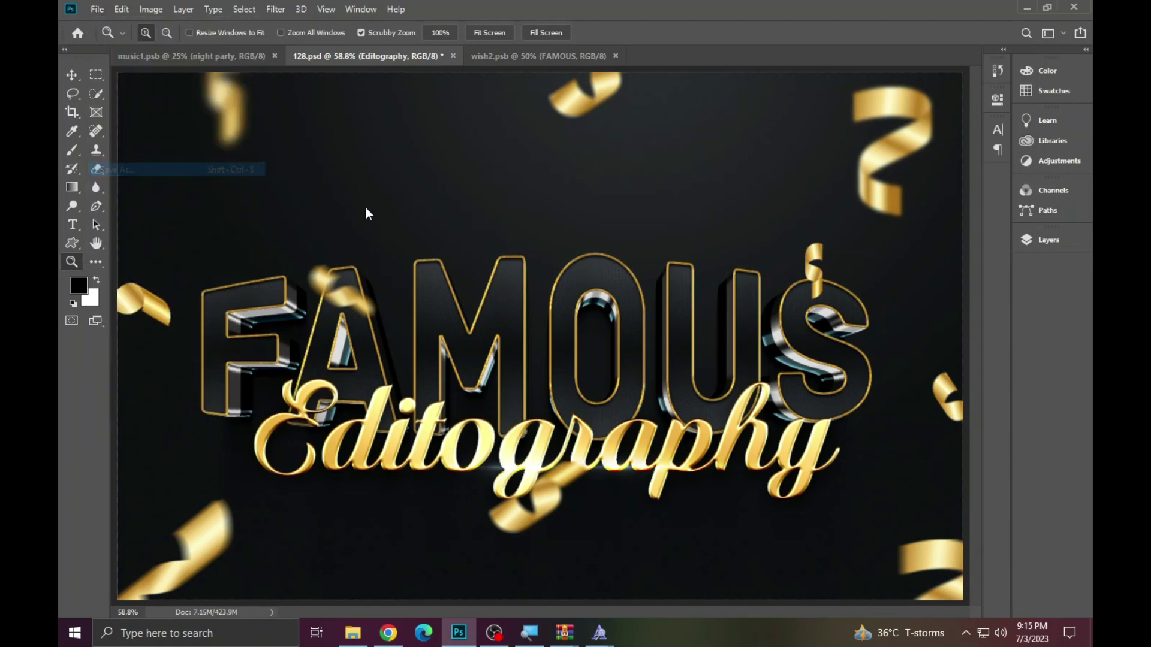
Save the artwork as a JPEG named FAMOUS, accepting the default quality options.
left_click(233, 481)
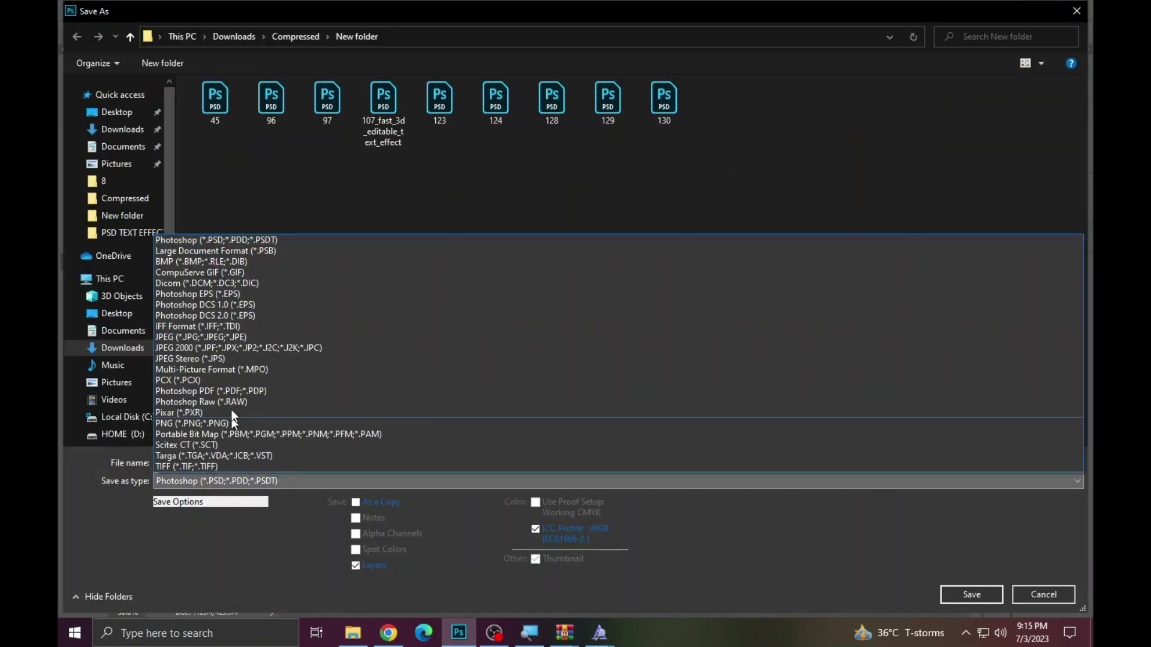
left_click(239, 337)
left_click(950, 595)
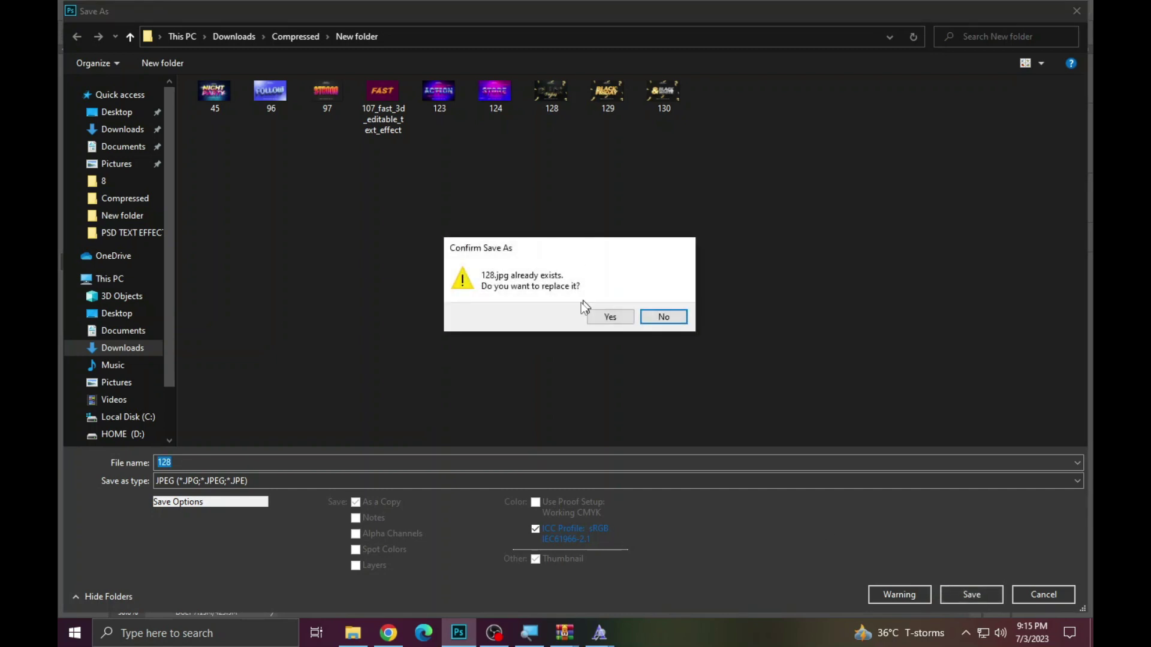
left_click(652, 321)
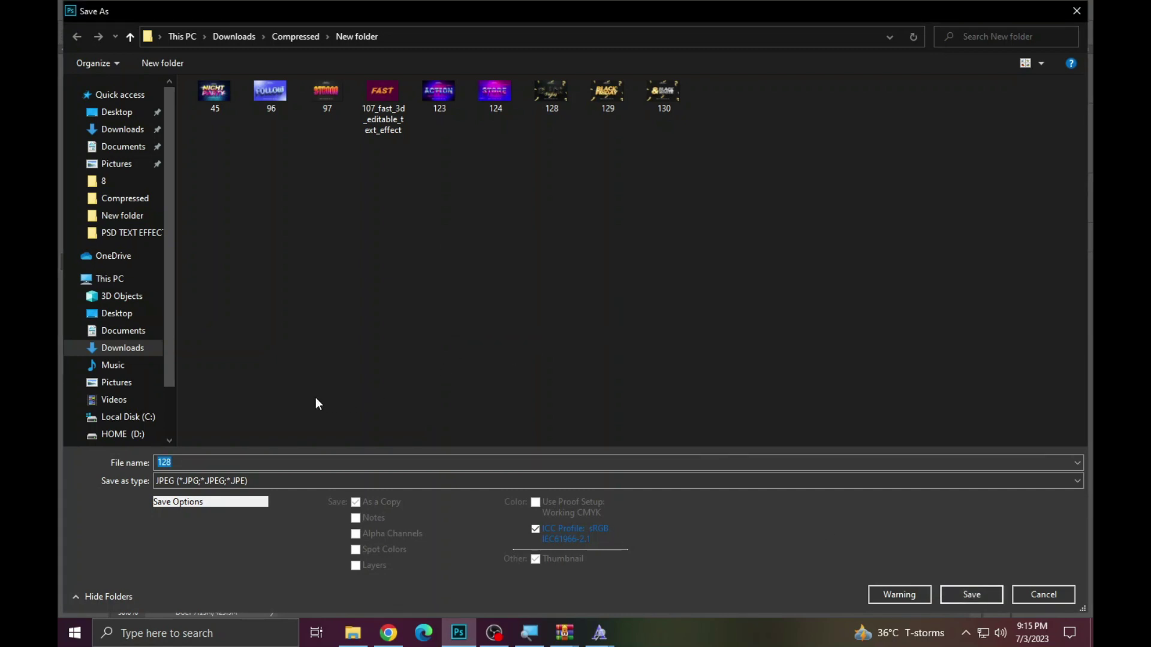
left_click(325, 462)
key("BackSpace")
key("BackSpace")
key("BackSpace")
type("FAMOUS")
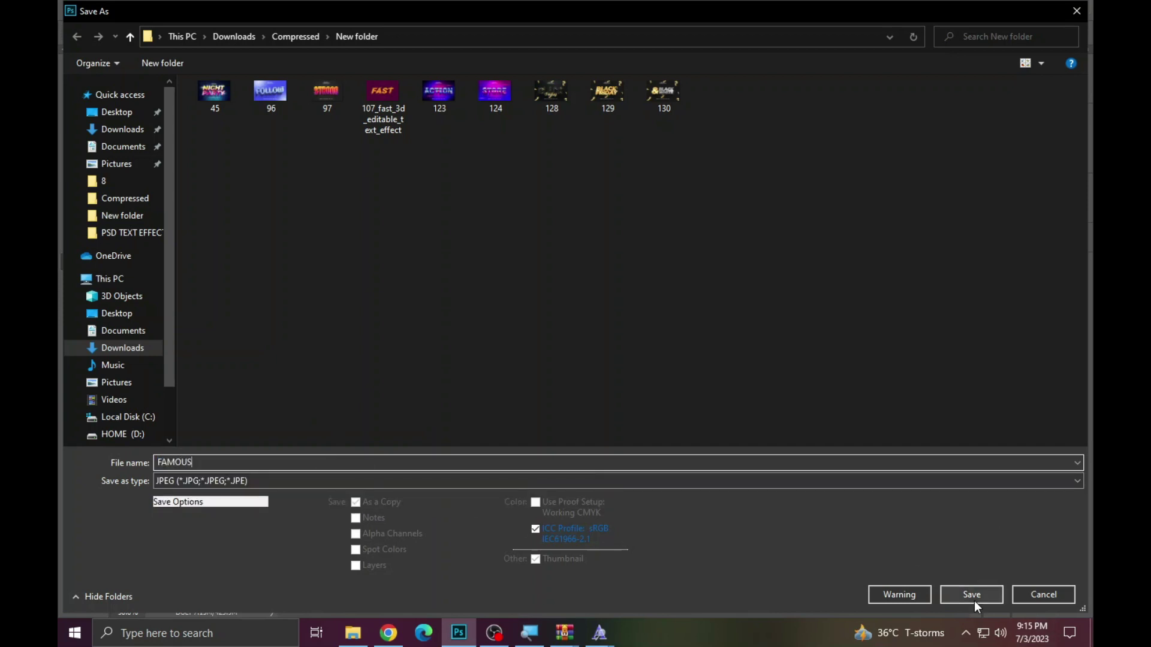
left_click(974, 602)
left_click(636, 146)
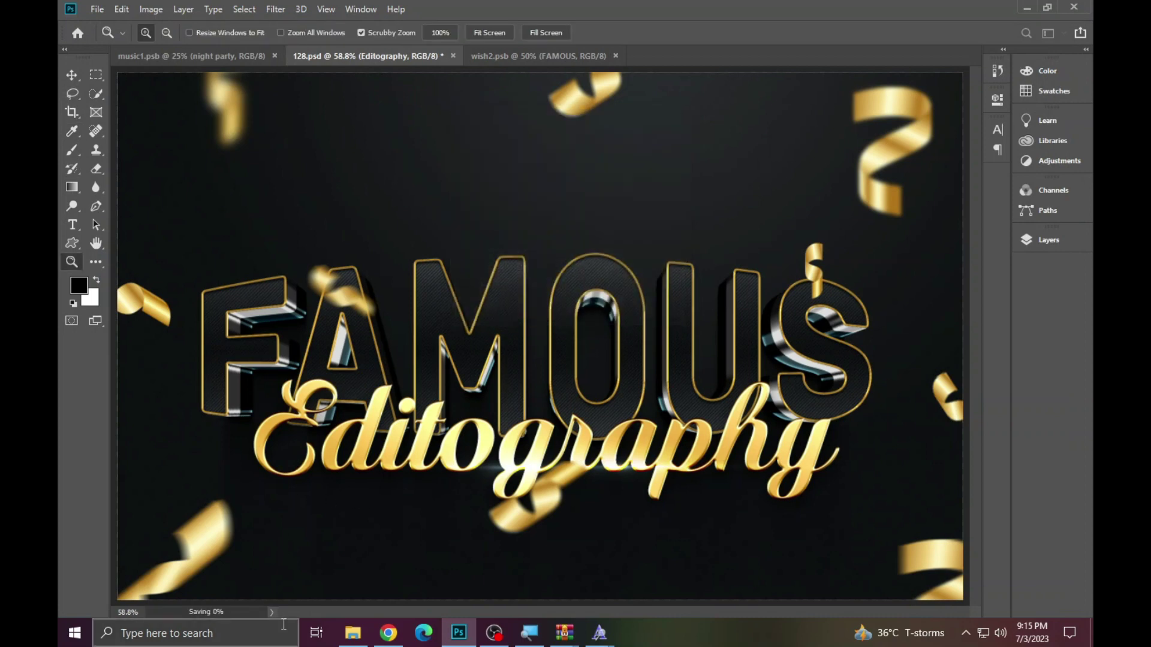
Open FAMOUS.jpg from the New folder in Windows Photos and inspect the lettering.
left_click(353, 633)
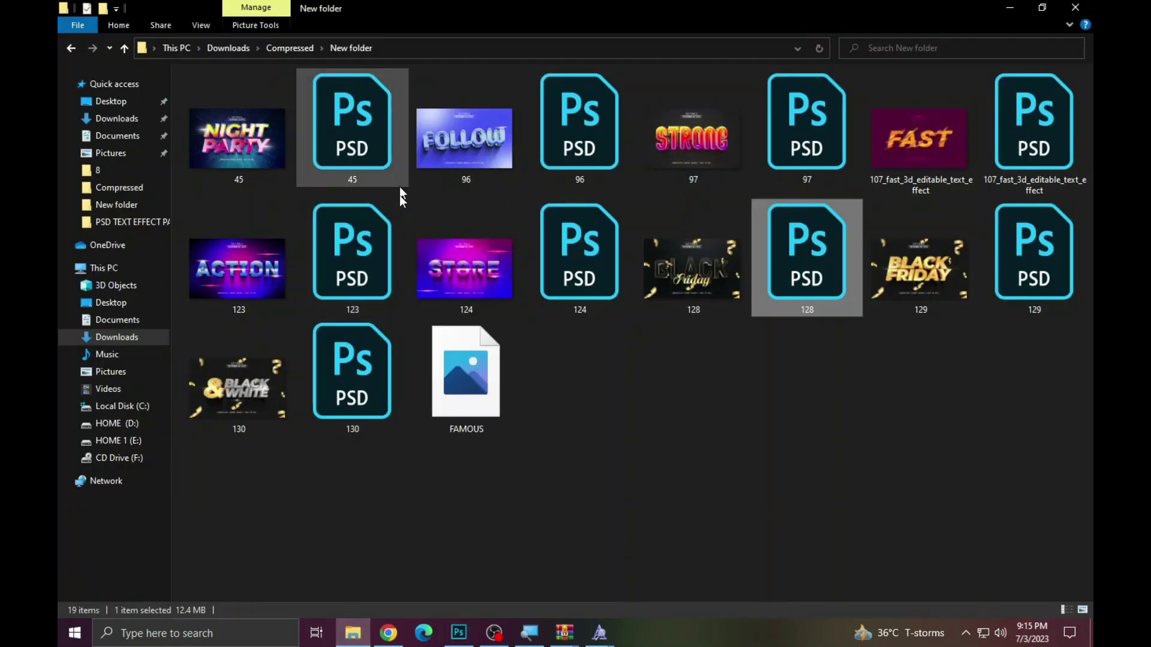
left_click(731, 296)
left_click(416, 364)
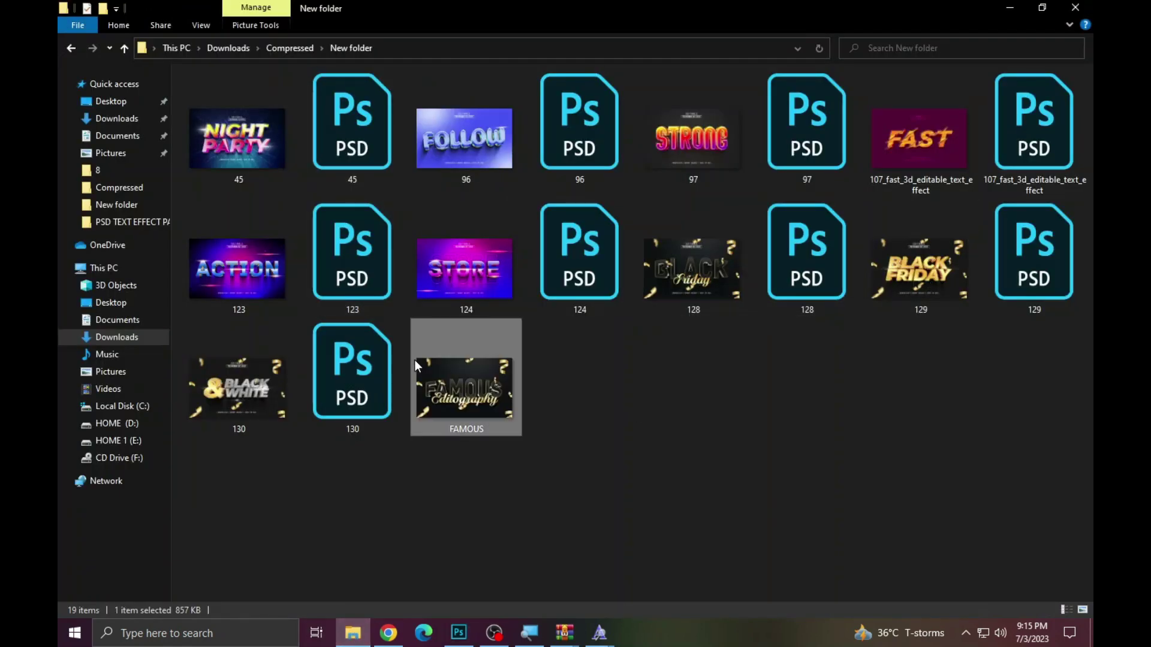
double_click(484, 377)
scroll(645, 393, "up", 5)
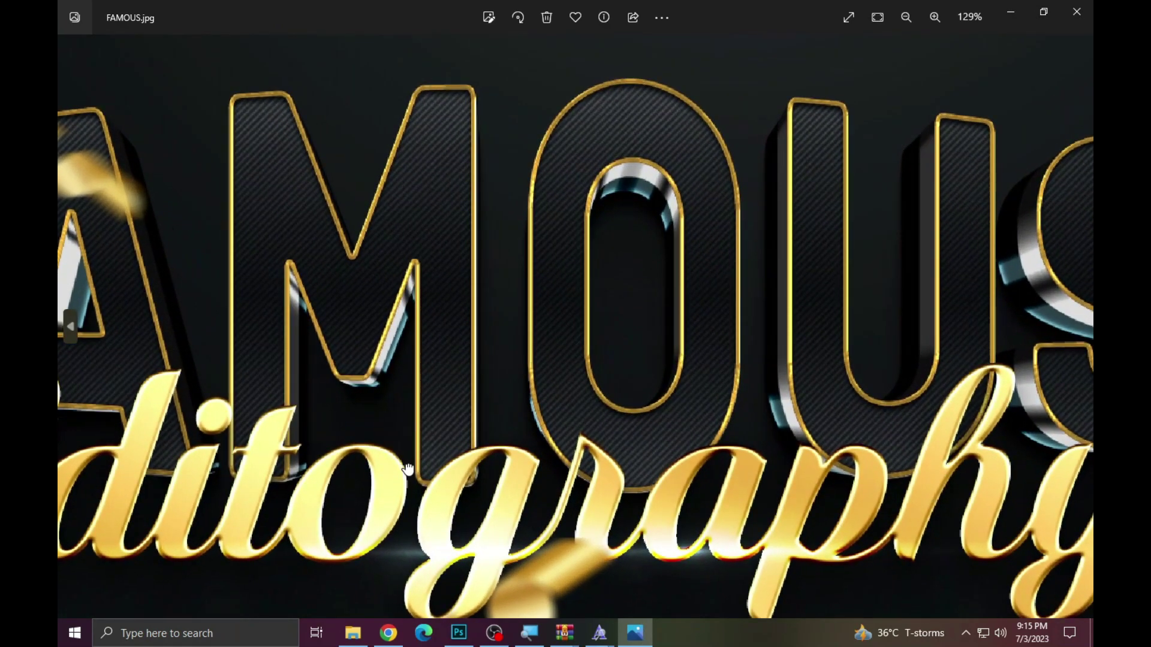
left_click_drag(676, 444, 595, 343)
Close the Photos preview, close 128.psd without saving and wish2.psb, then return to File Explorer.
scroll(596, 343, "down", 5)
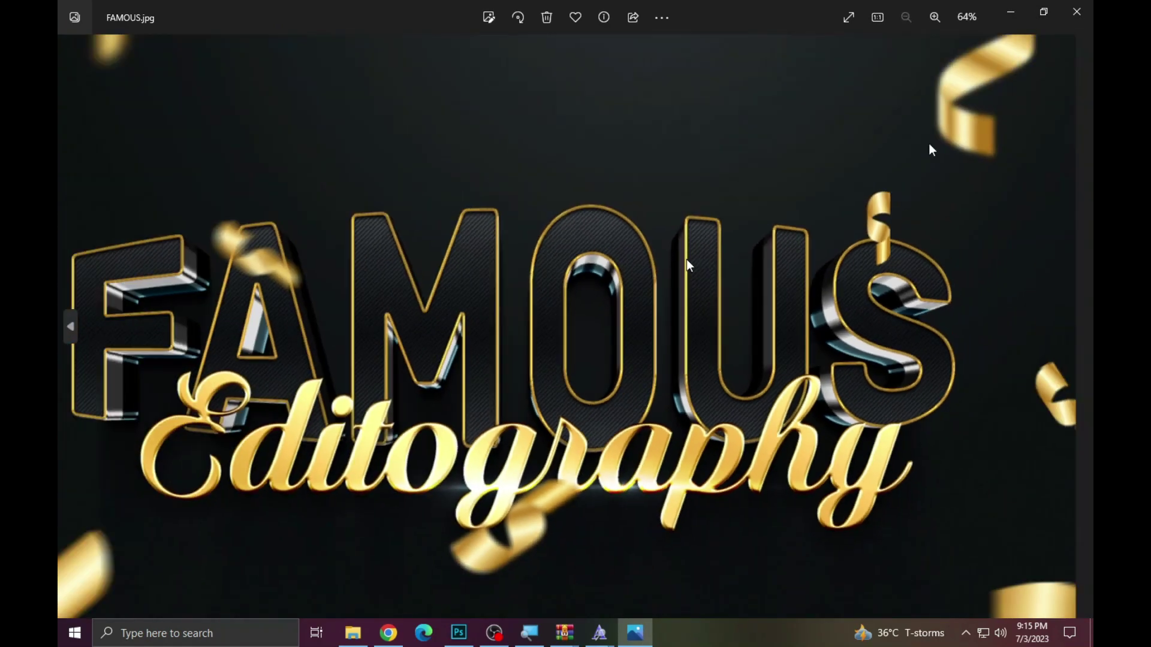
left_click(1077, 11)
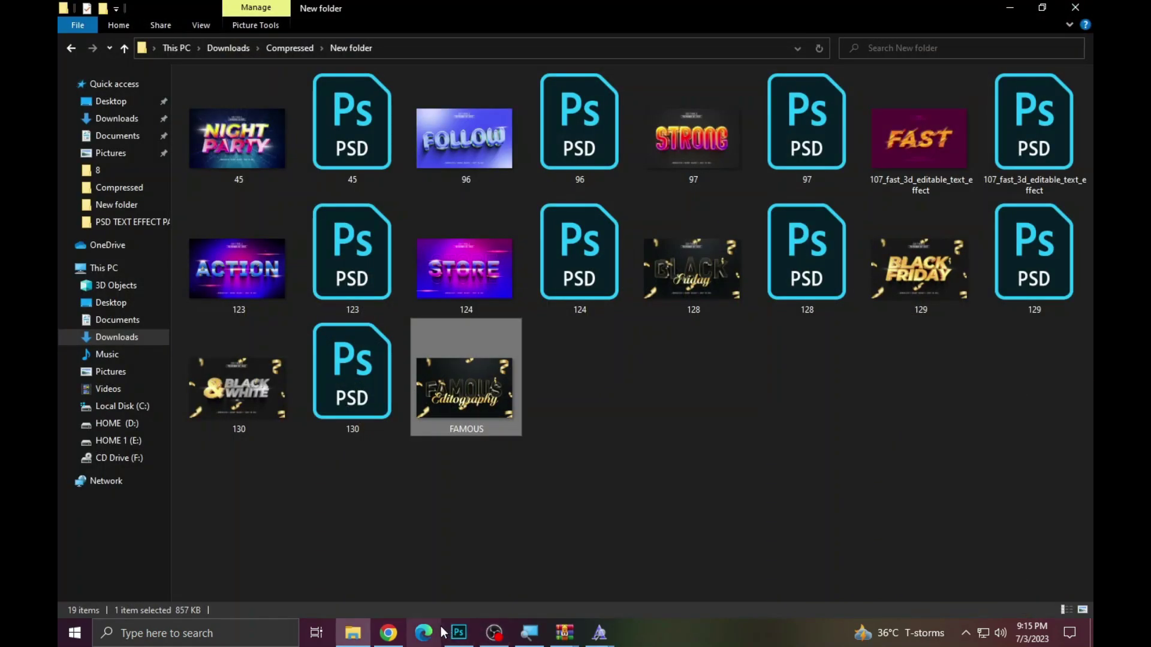
left_click(459, 633)
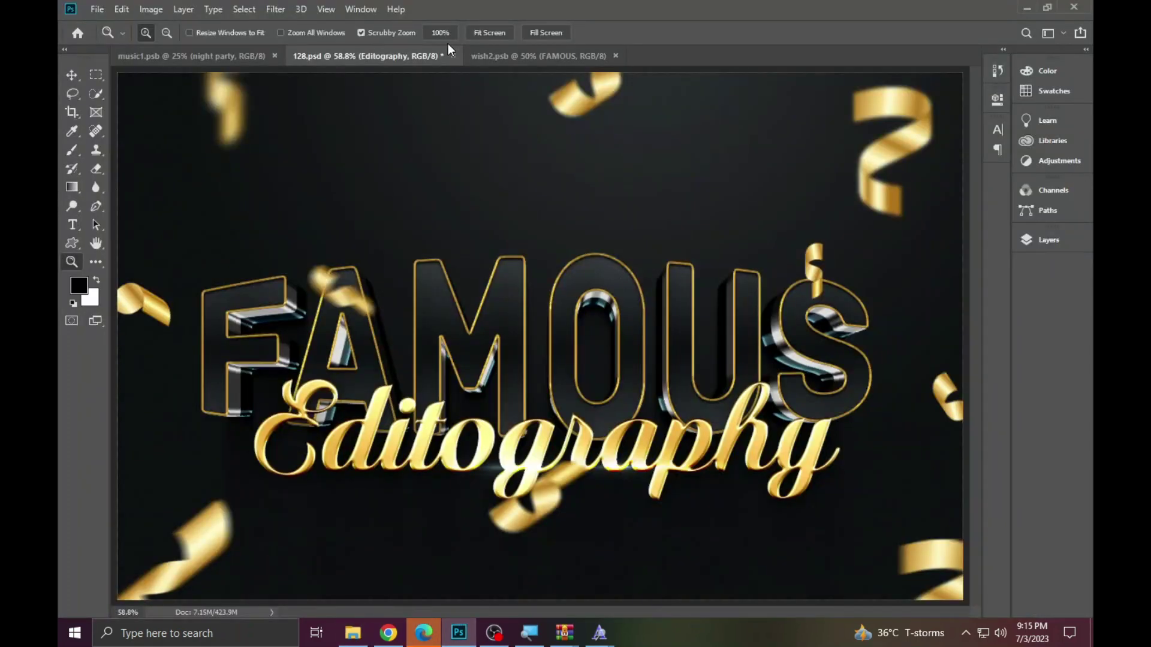
left_click(451, 55)
left_click(564, 238)
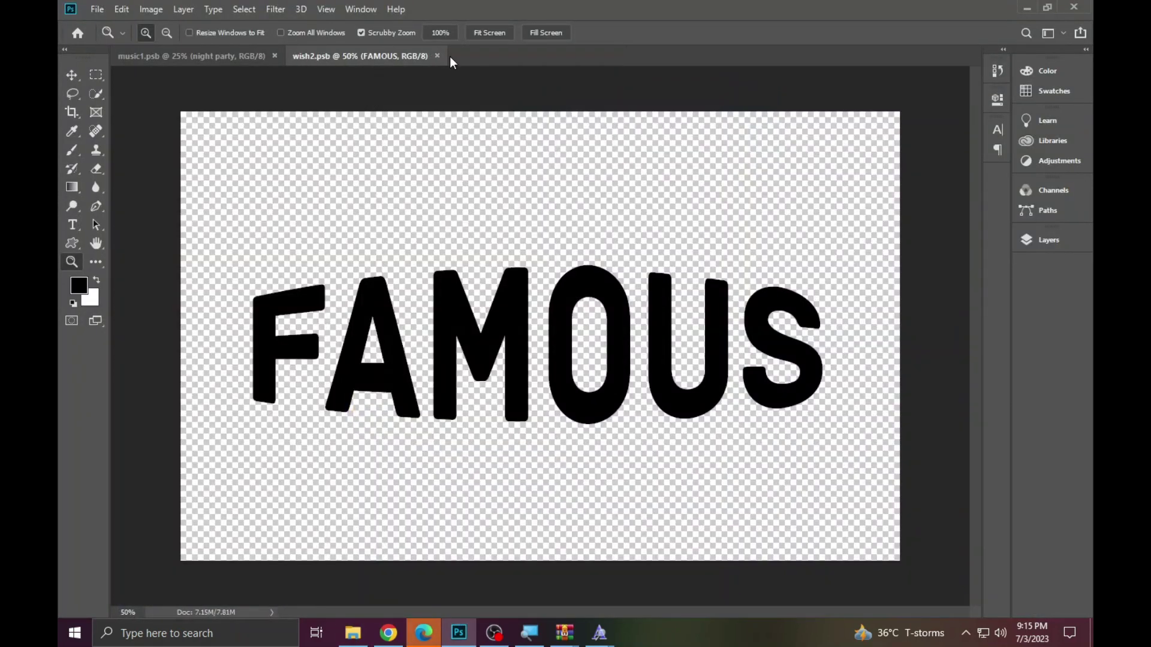
left_click(437, 56)
key("alt+Tab")
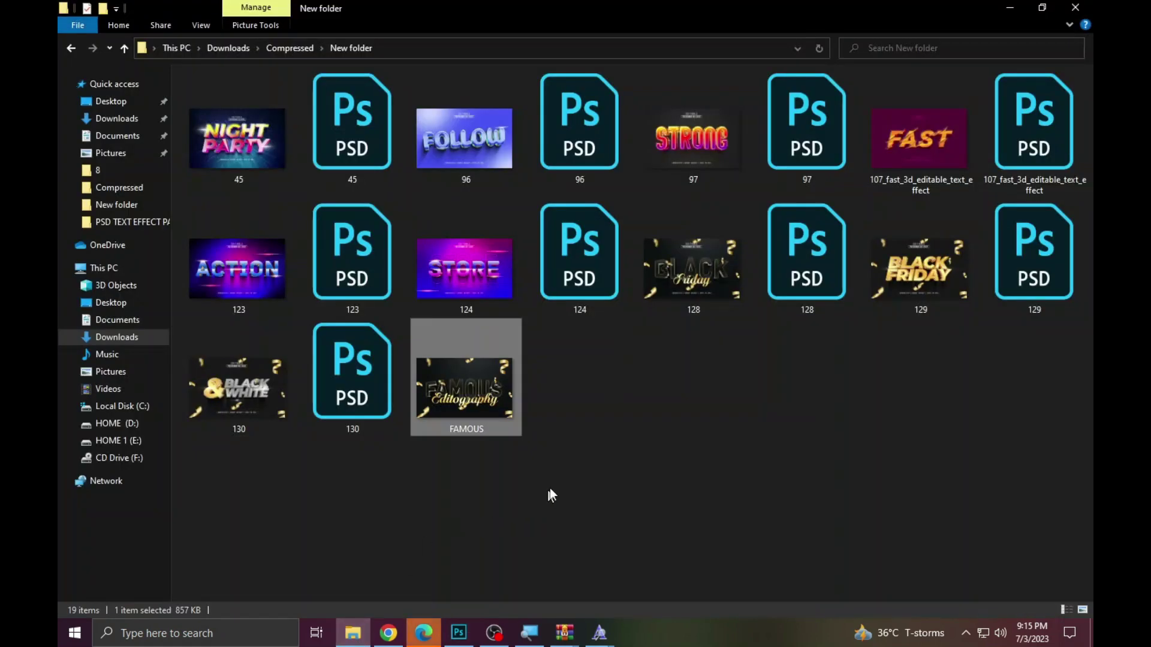
Open 129.psd, close Edge, dismiss the IDM and missing-font prompts, and show the Layers panel.
left_click(335, 383)
double_click(1042, 286)
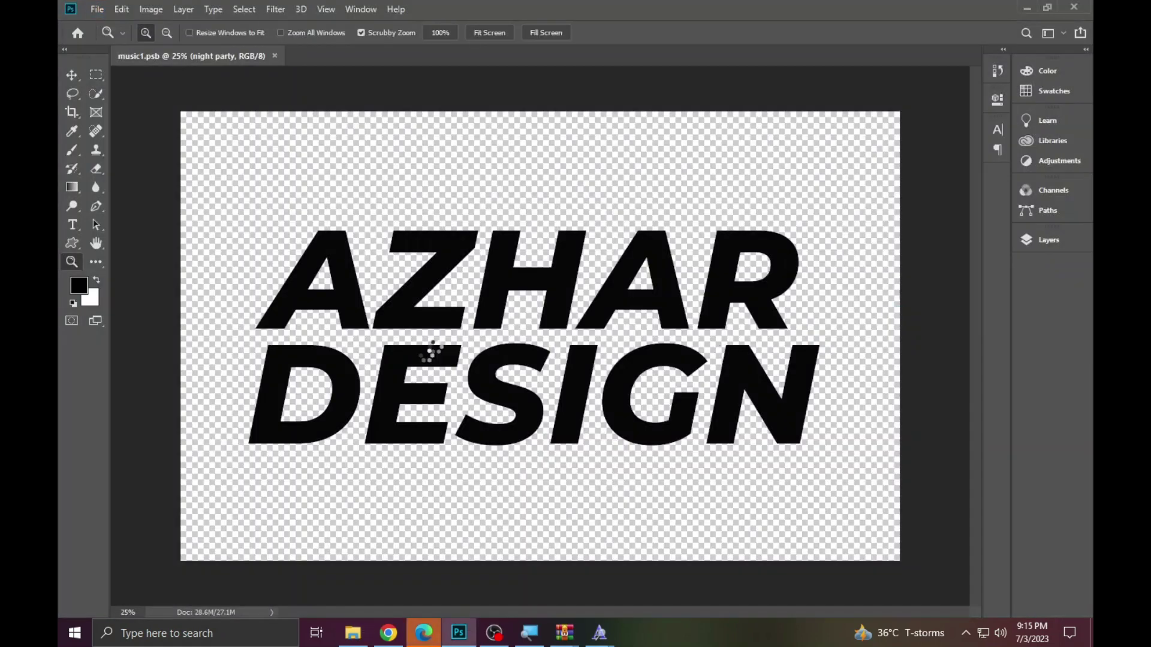
right_click(423, 633)
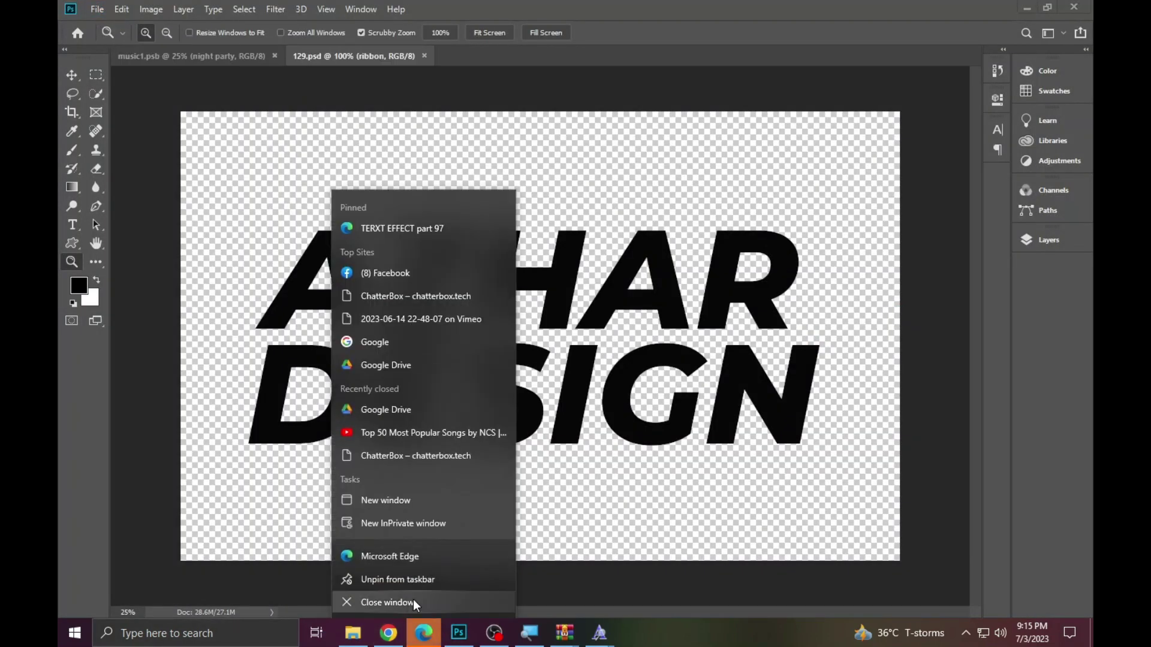
left_click(414, 602)
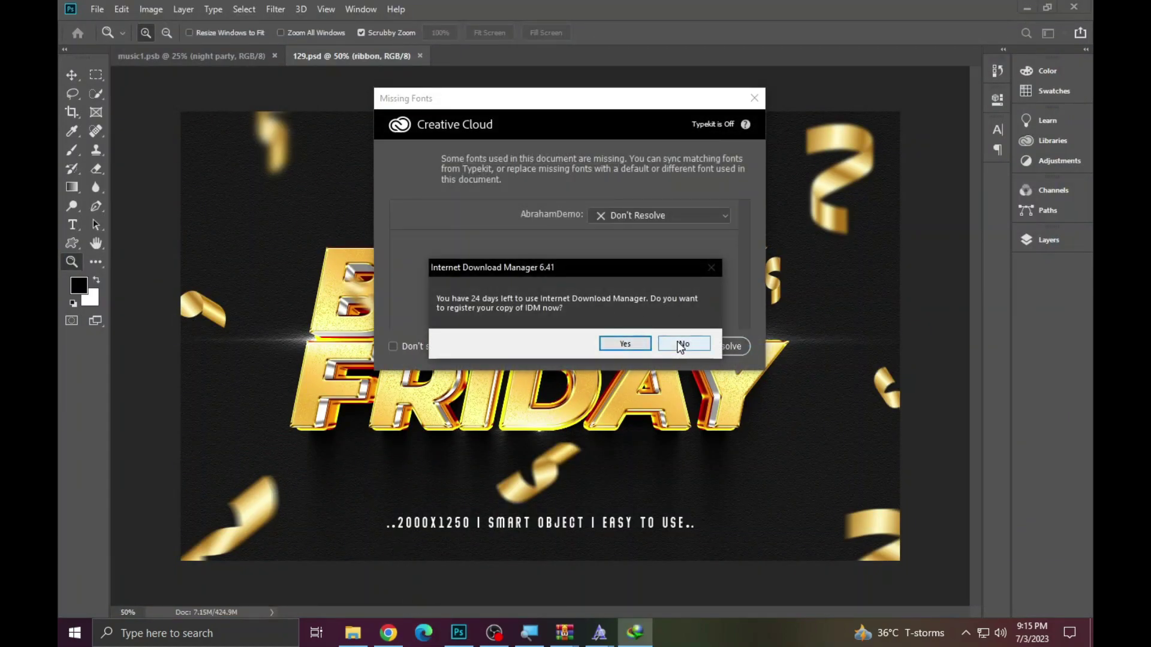
left_click(684, 344)
left_click(637, 347)
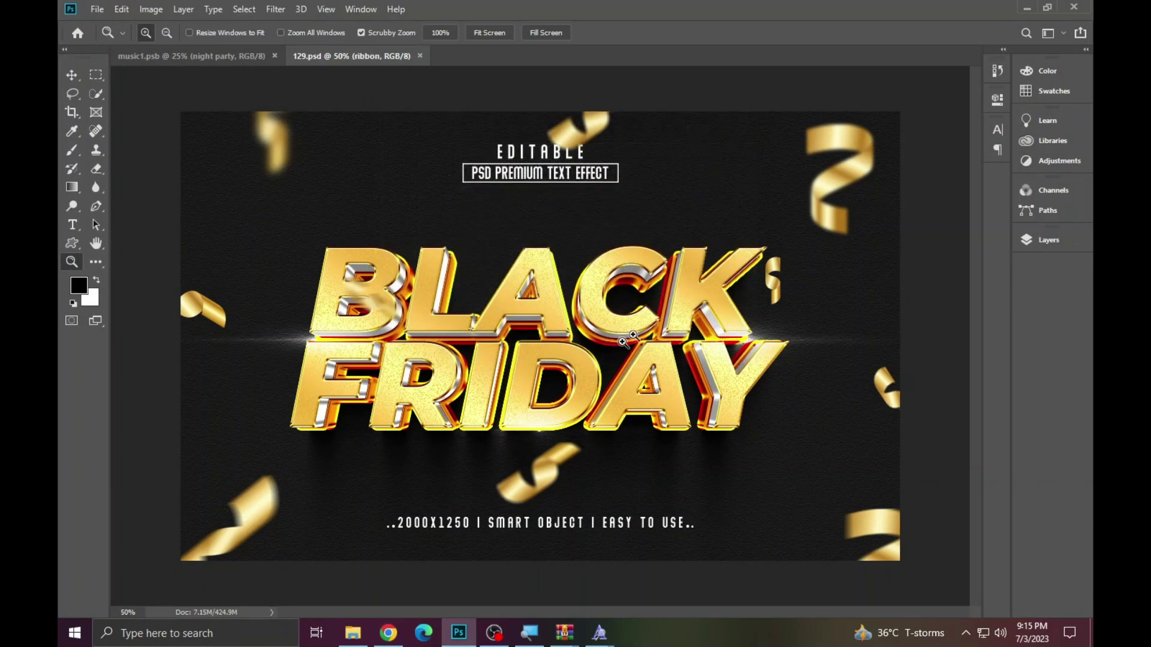
left_click(1040, 238)
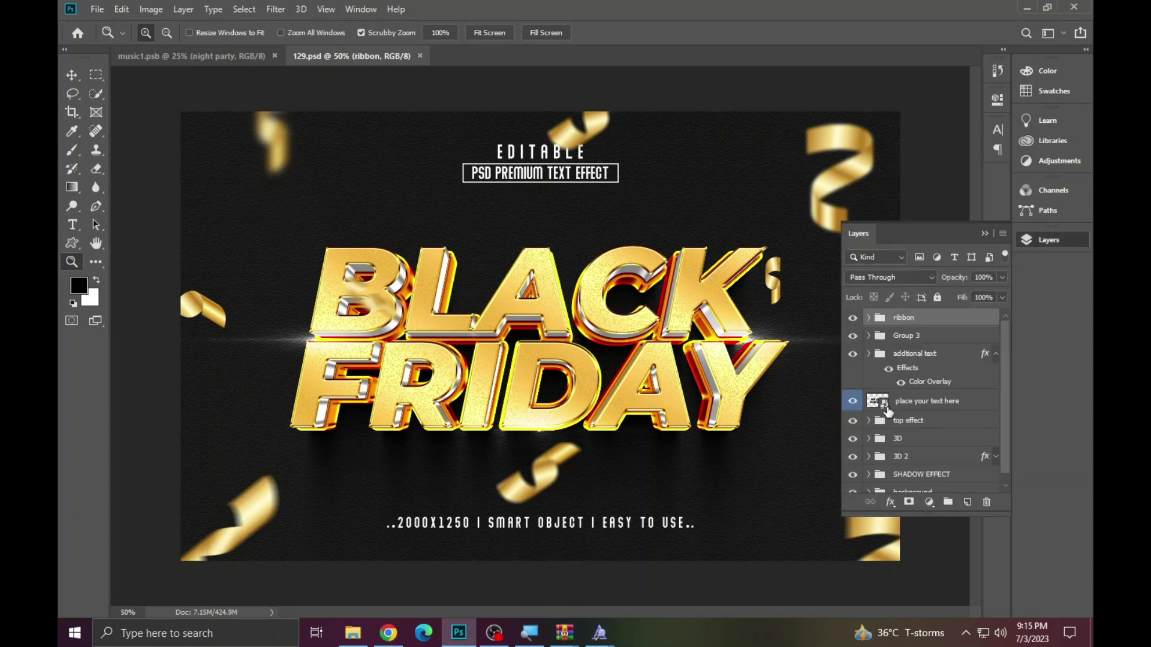
Open the place your text here smart object and begin editing its BLACK FRIDAY text.
double_click(883, 407)
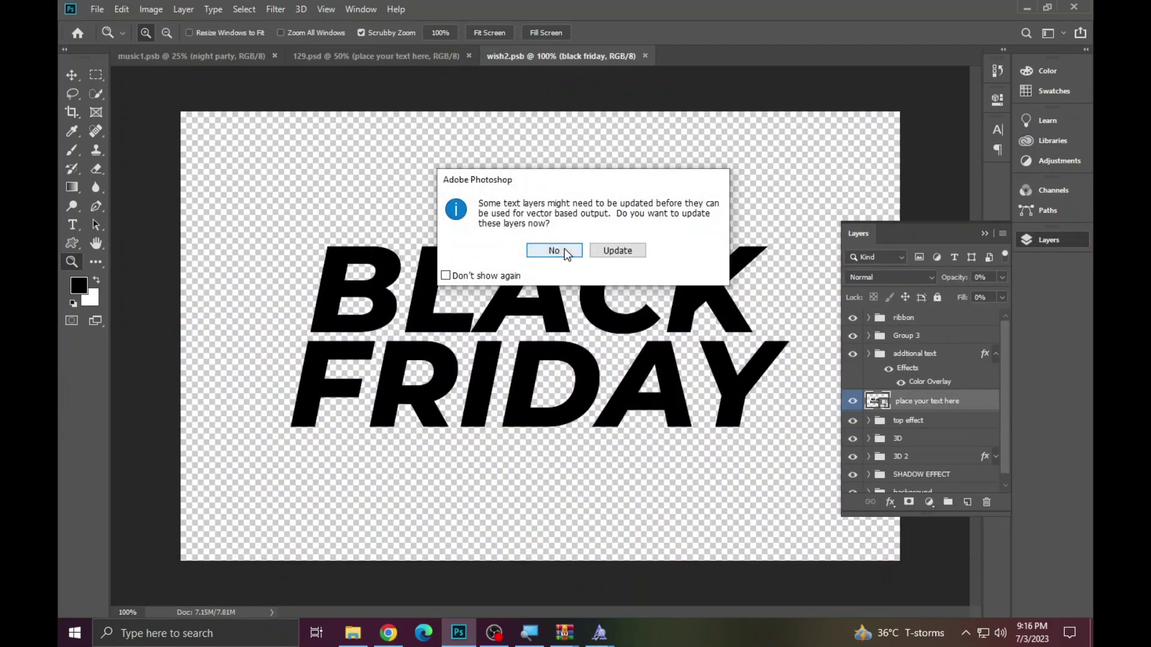
left_click(607, 252)
left_click(72, 206)
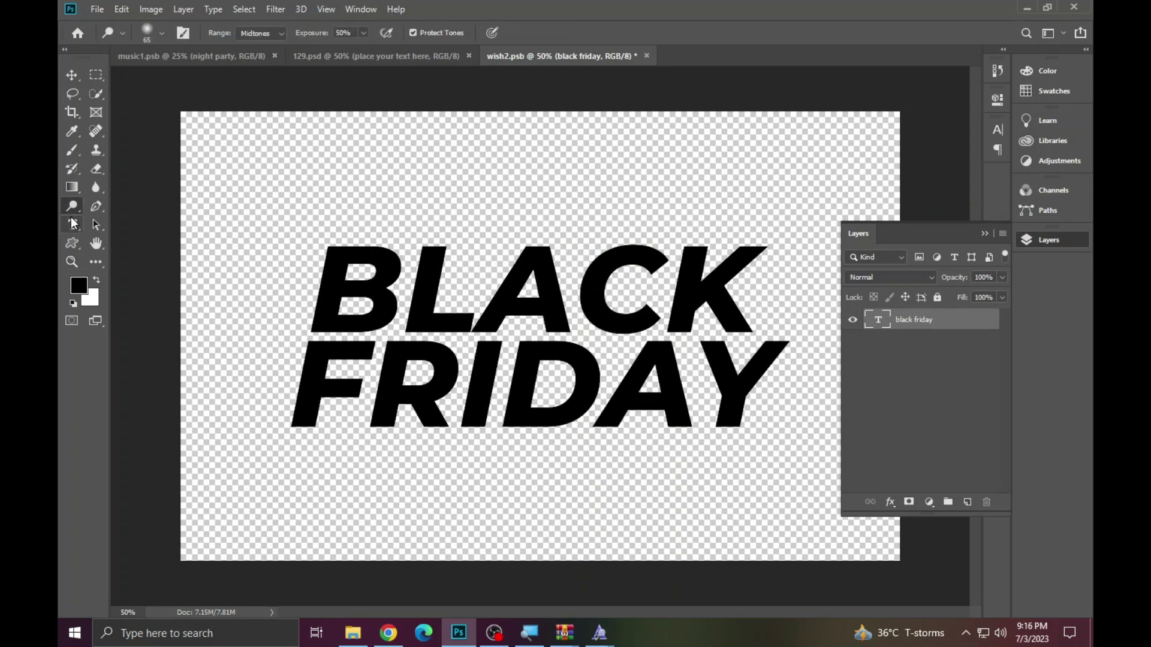
left_click(530, 302)
Replace BLACK and FRIDAY with the new two-word name, commit, and save the smart object.
key("ctrl+a")
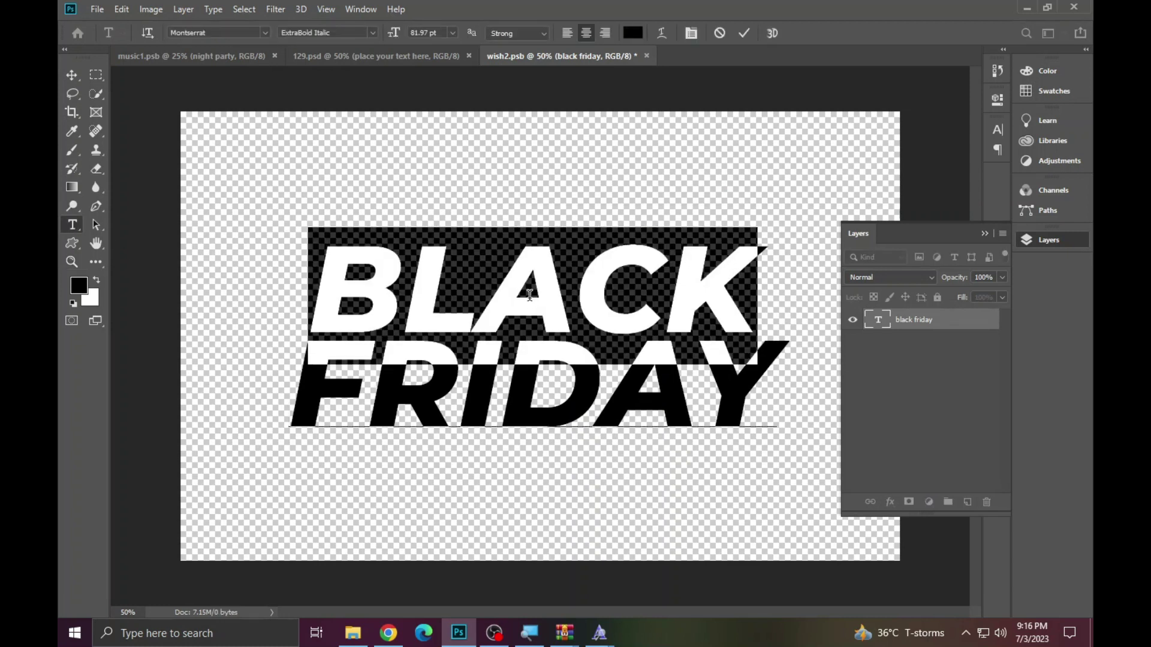
type("TALHA")
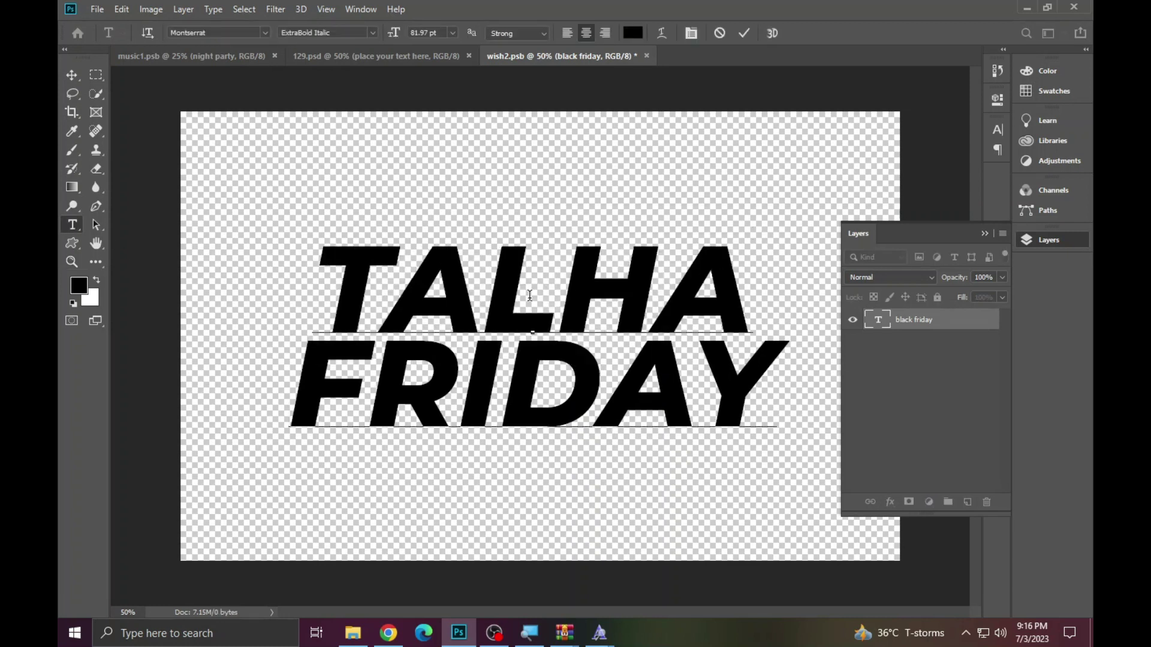
double_click(571, 380)
type("D")
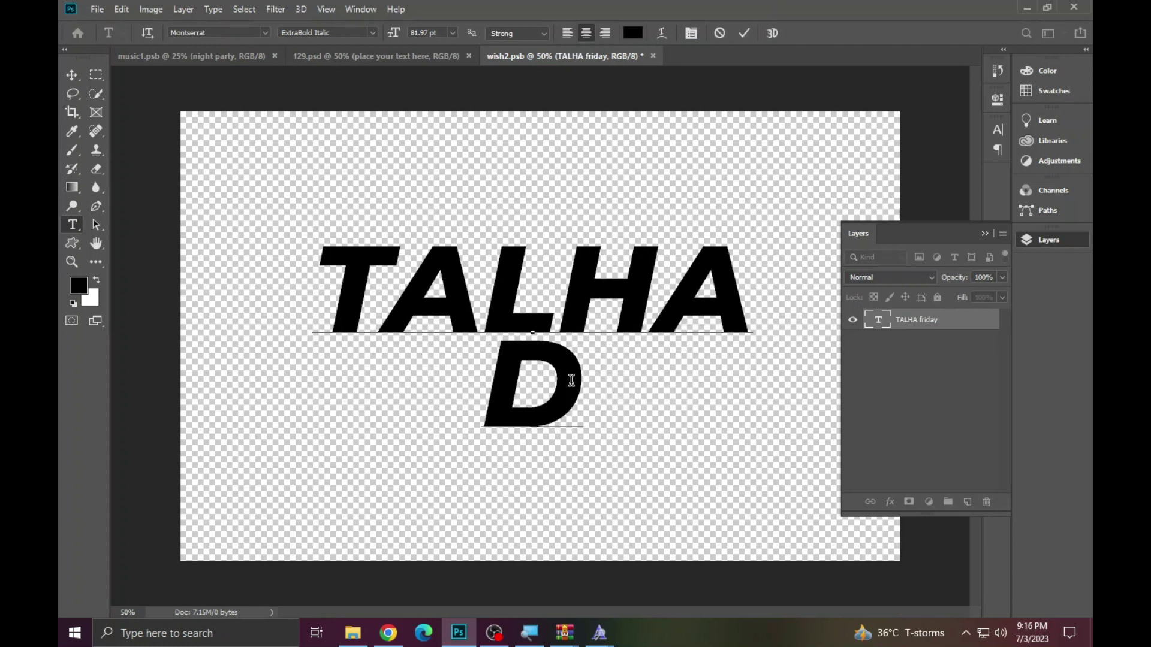
type("E")
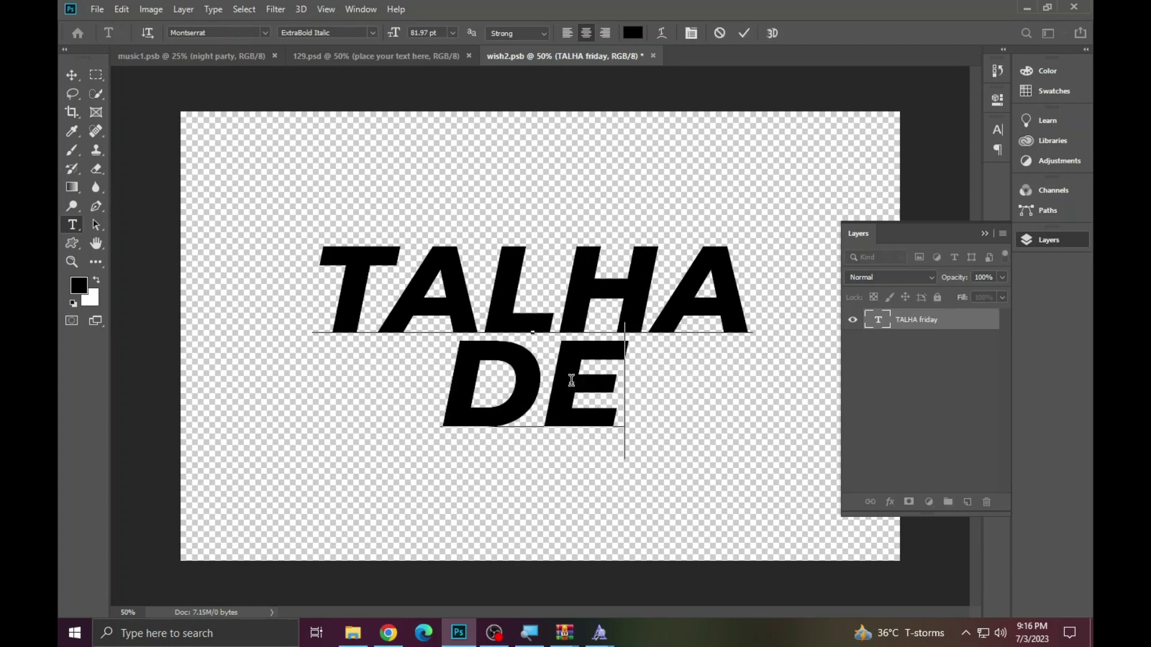
key("BackSpace")
type("CR")
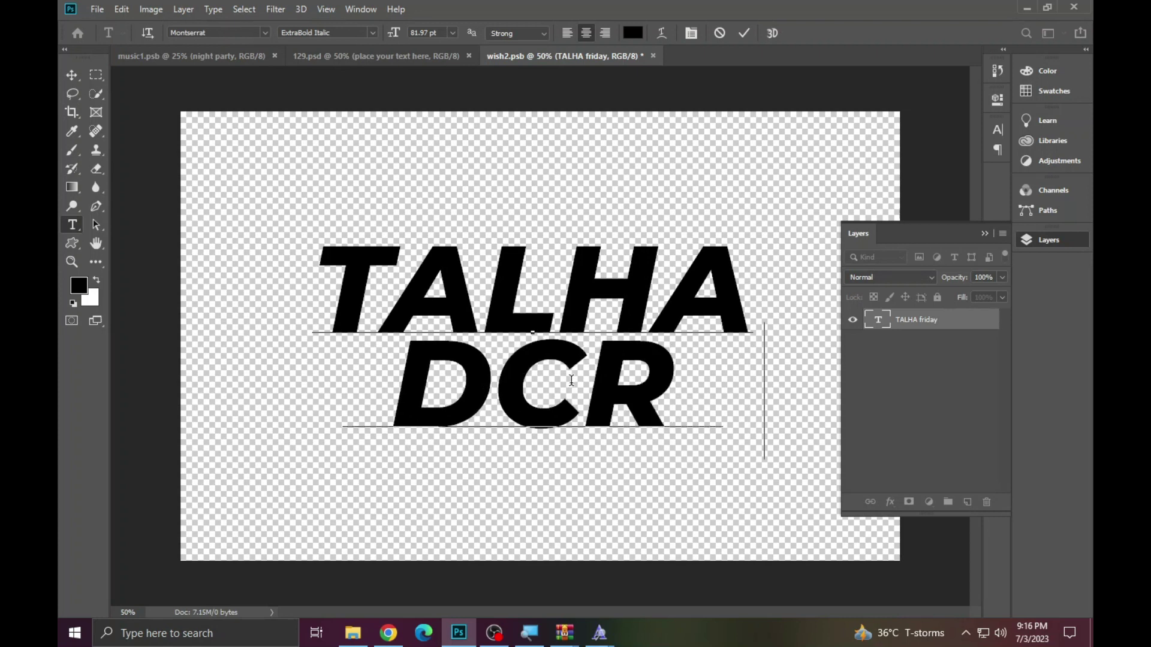
type("UZ")
key("ctrl+Return")
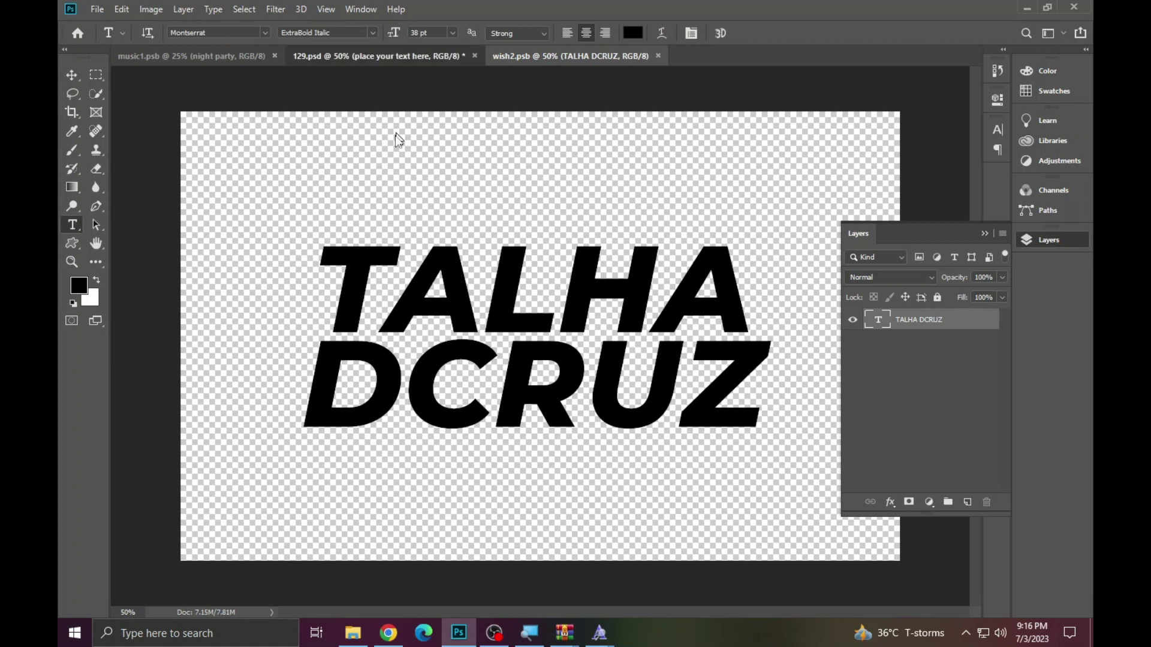
key("ctrl+shift+Tab")
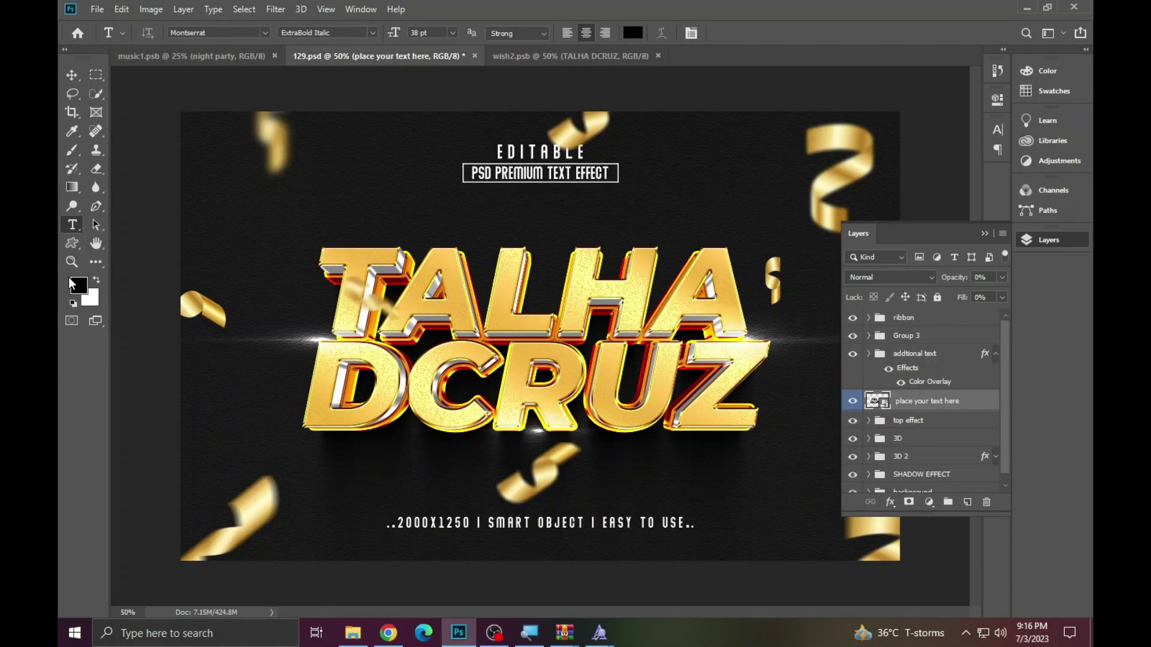
Inspect the gold text at 100% zoom, then fit the whole canvas on screen.
left_click(71, 261)
left_click(535, 339)
right_click(443, 298)
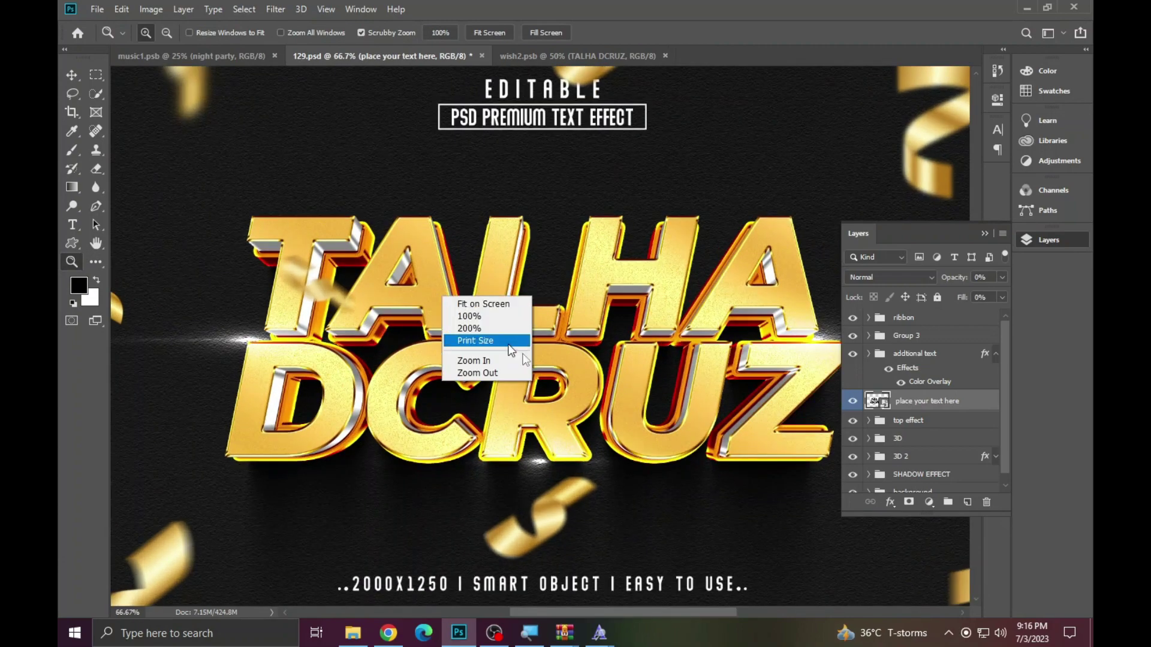
left_click(663, 368)
right_click(379, 297)
left_click(383, 301)
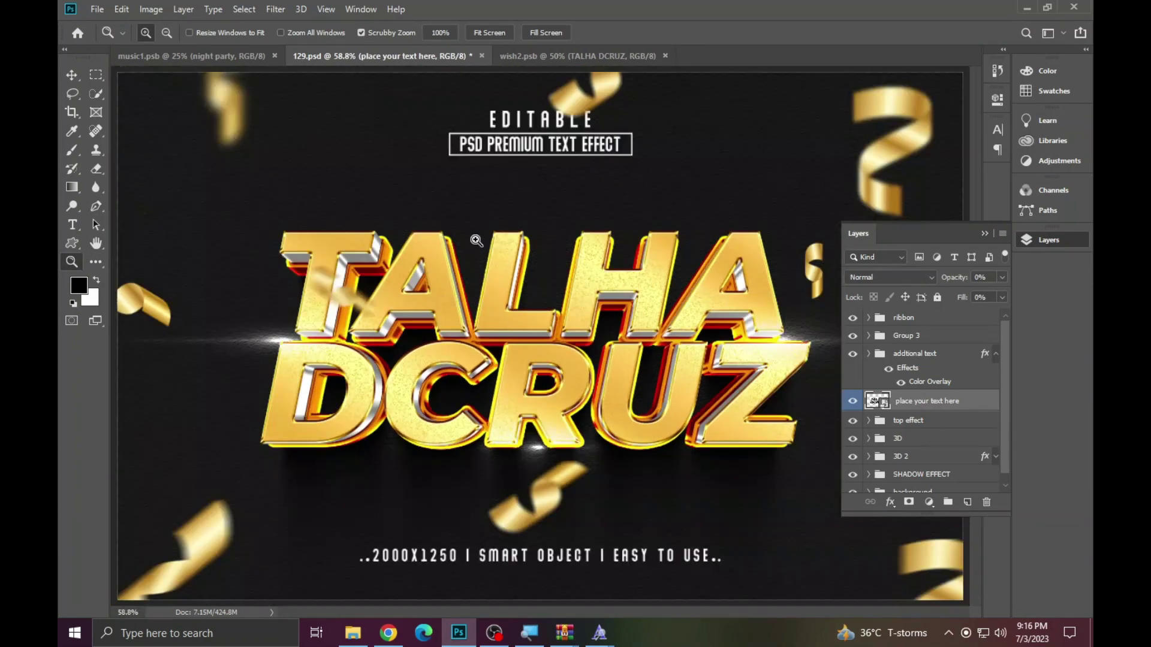
Close 129.psd without saving its changes.
left_click(405, 291)
left_click(489, 32)
left_click(482, 55)
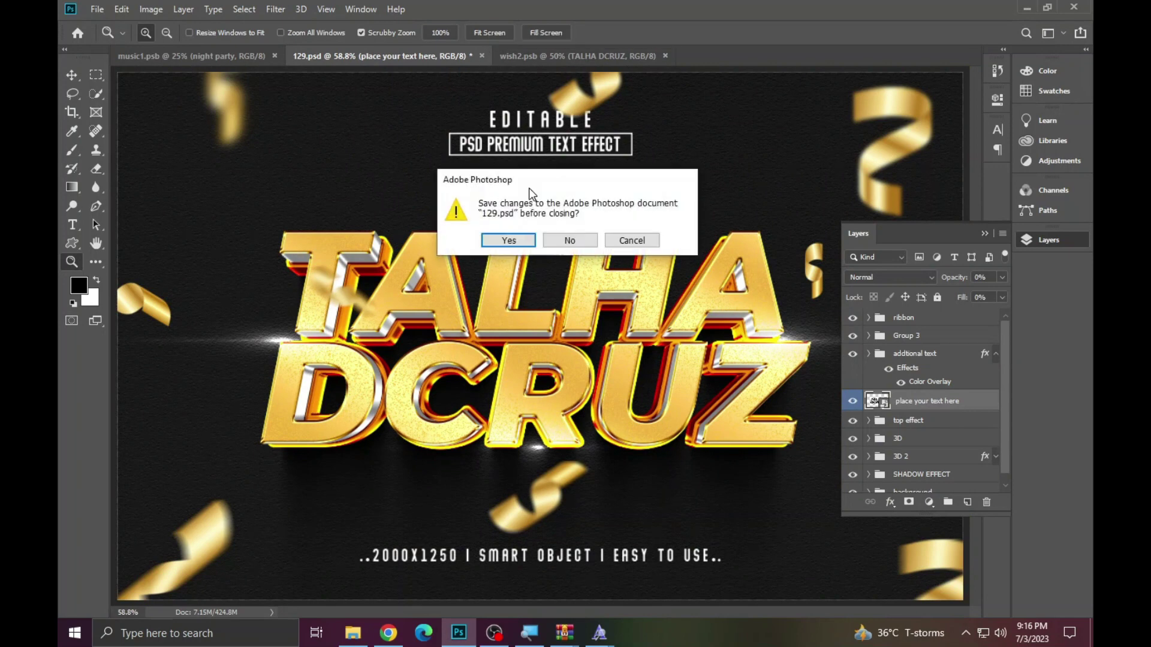
left_click(567, 241)
Open 130.psd, skip the missing fonts warning, and open the 'place your text here' smart object.
left_click(353, 633)
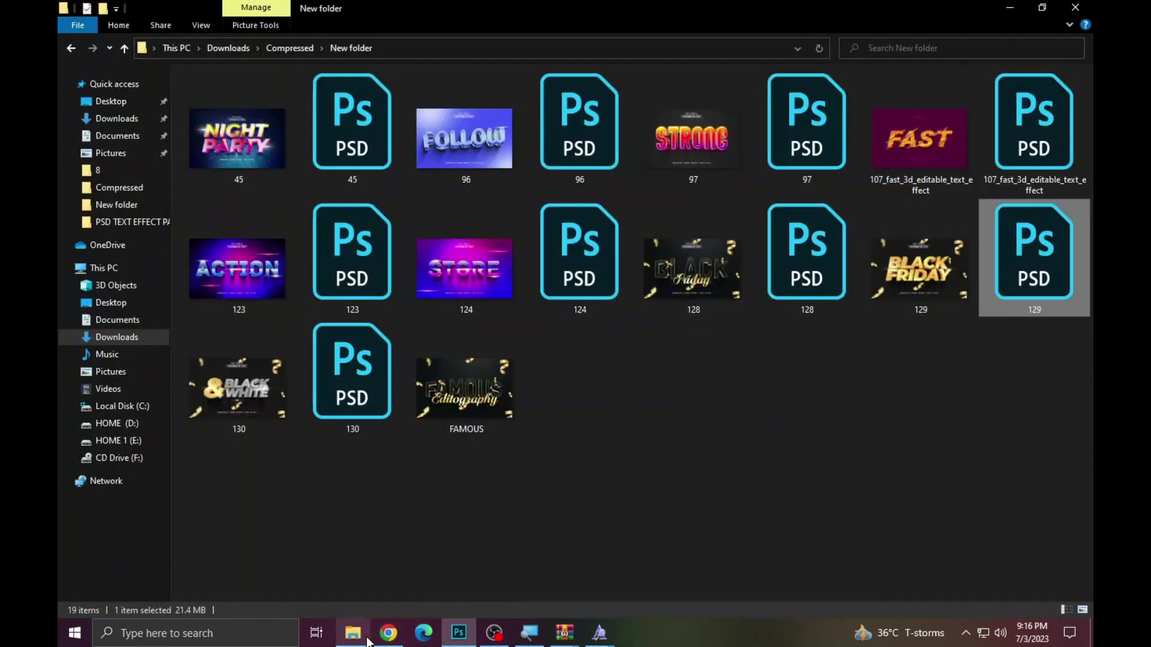
left_click(319, 393)
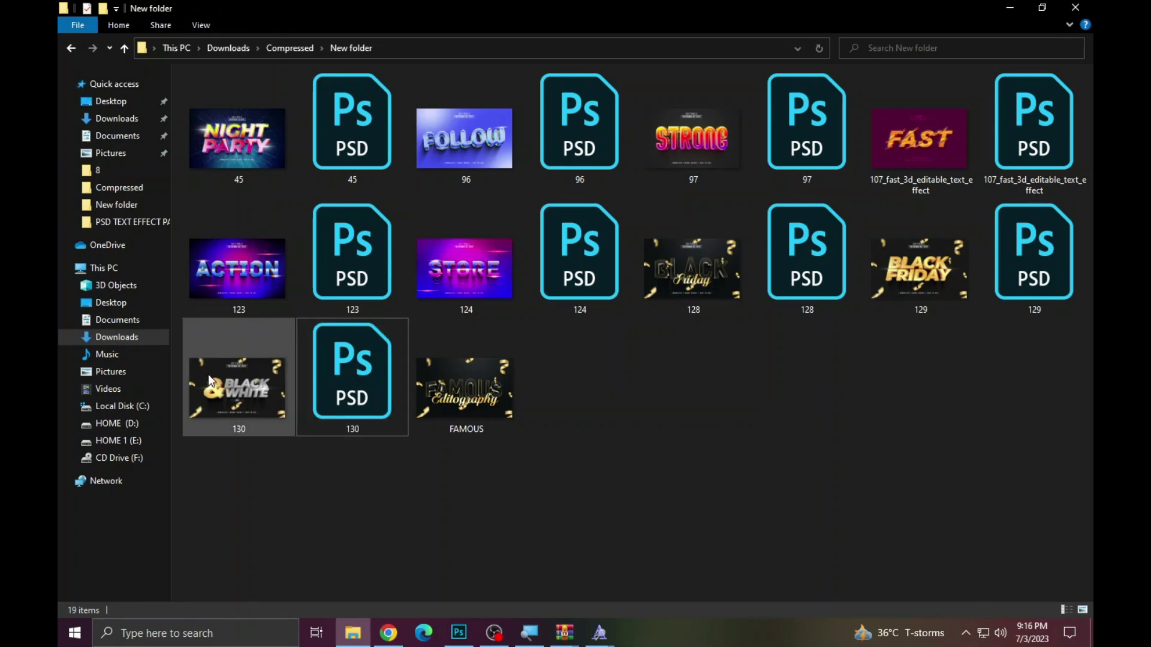
double_click(318, 358)
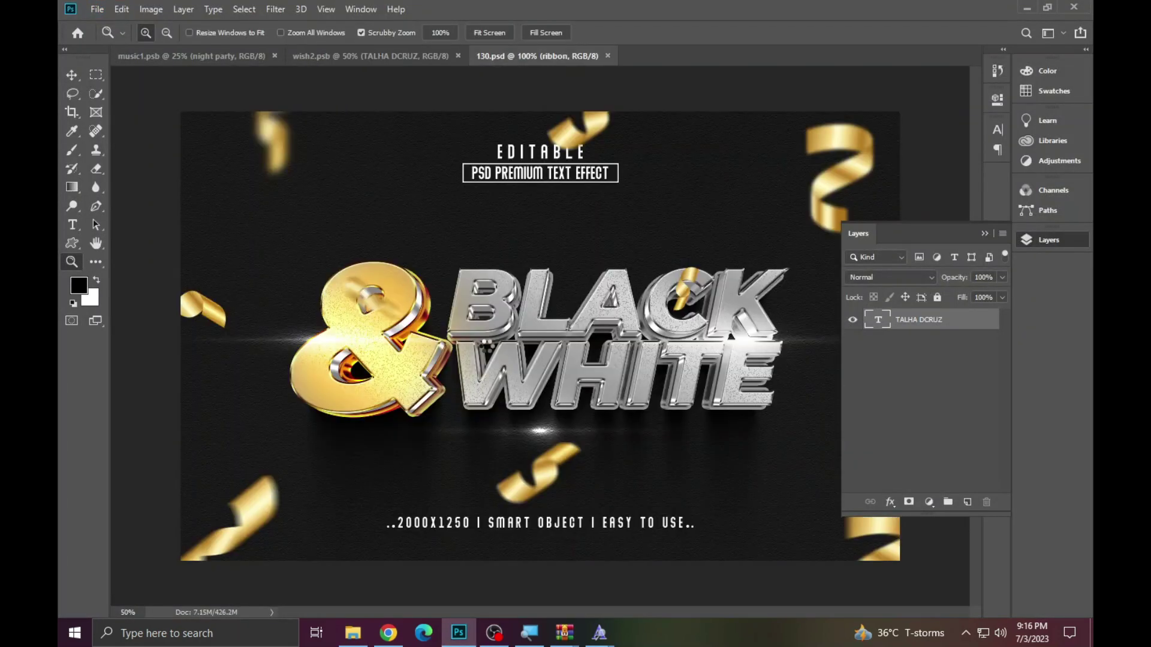
left_click(643, 343)
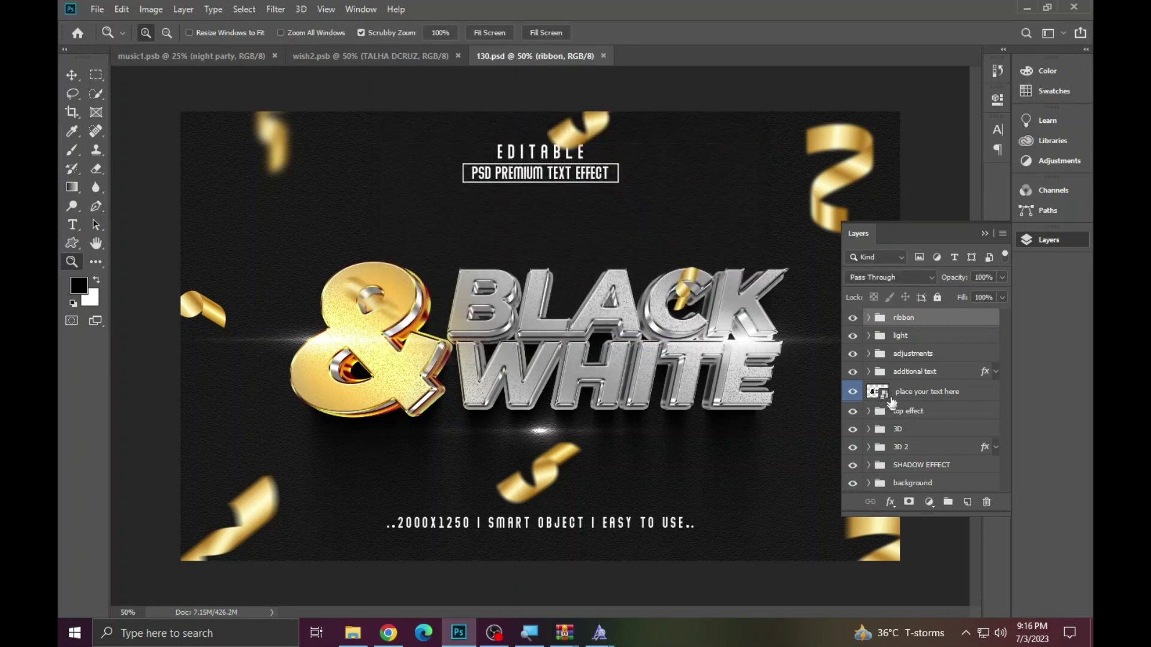
left_click(891, 400)
double_click(884, 395)
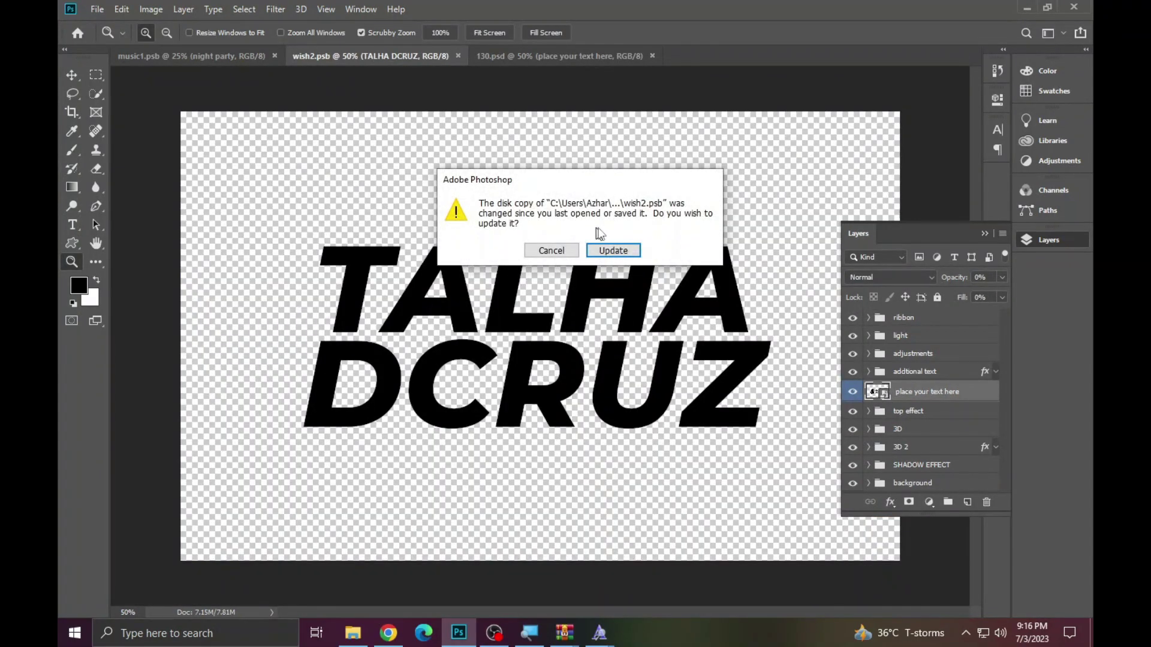
Accept updating the changed wish2.psb smart object and start editing the BLACK WHITE text.
left_click(608, 250)
left_click(607, 252)
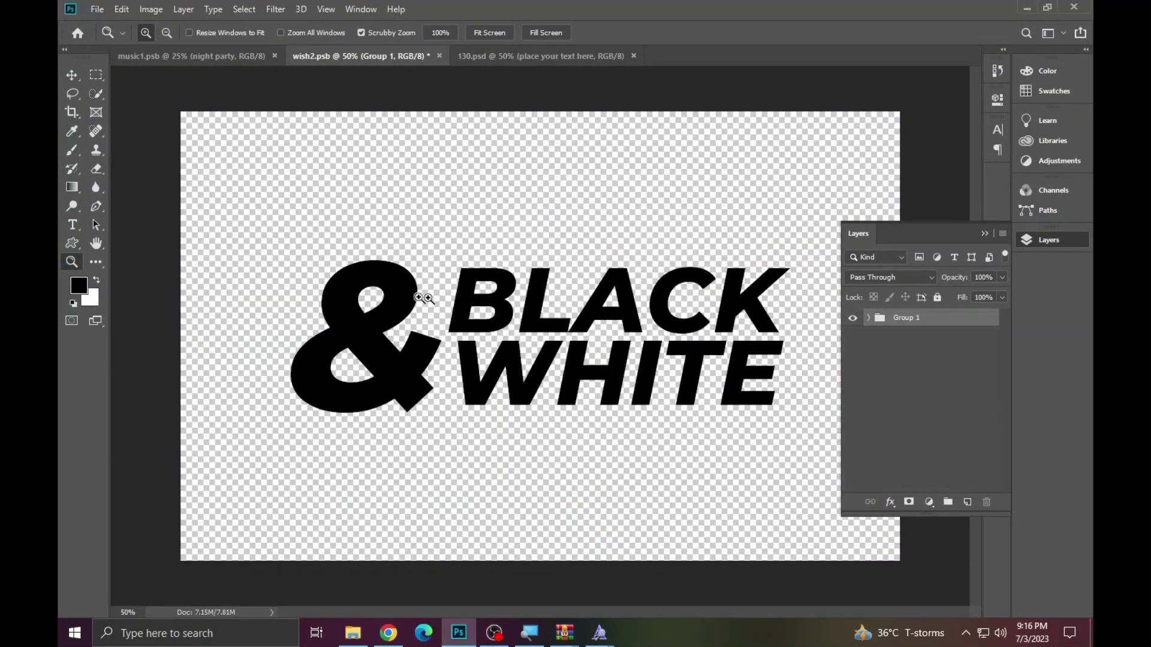
left_click(96, 227)
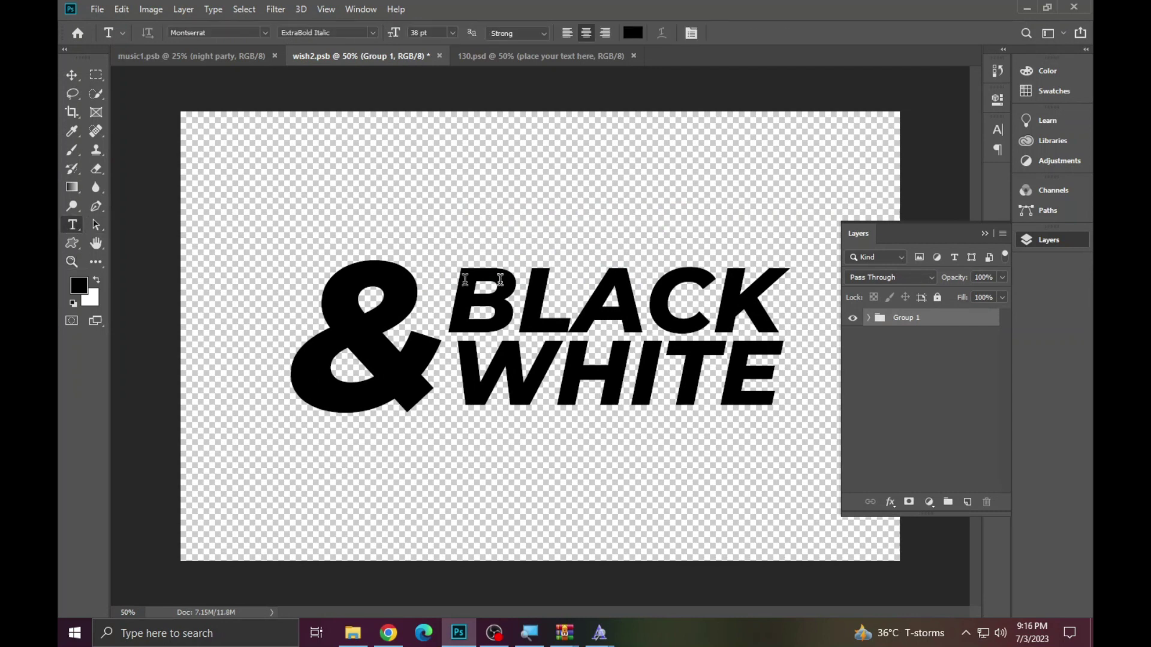
left_click(599, 305)
key("ctrl+a")
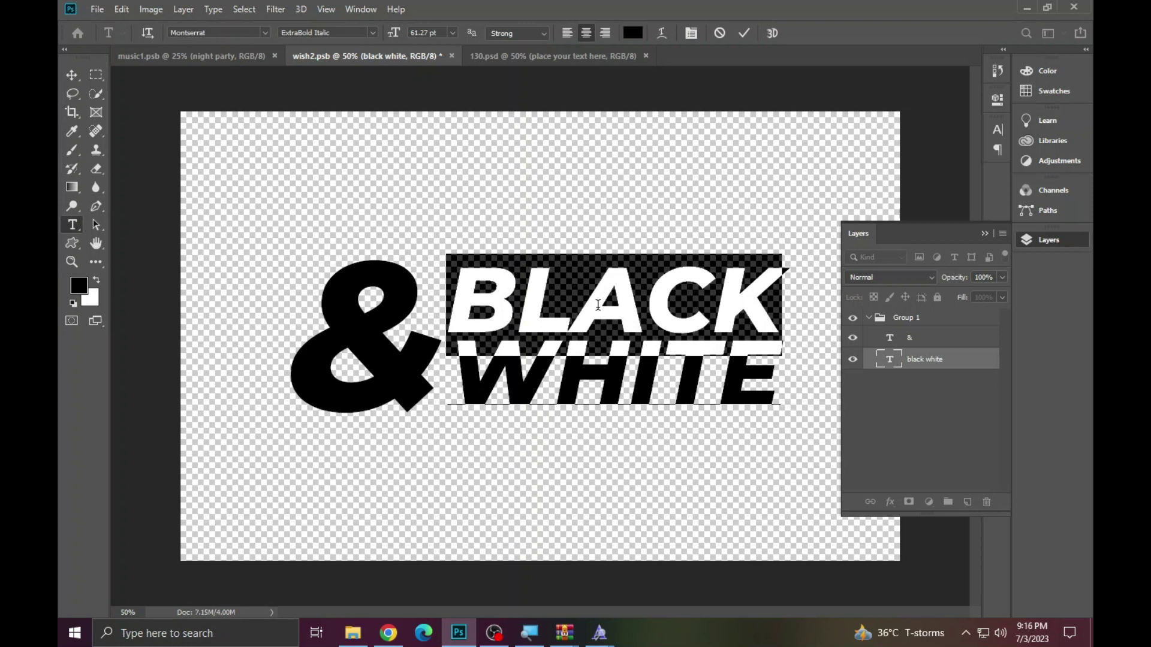
Replace the BLACK and WHITE lines with two first names and commit the edit.
double_click(597, 304)
type("MUH")
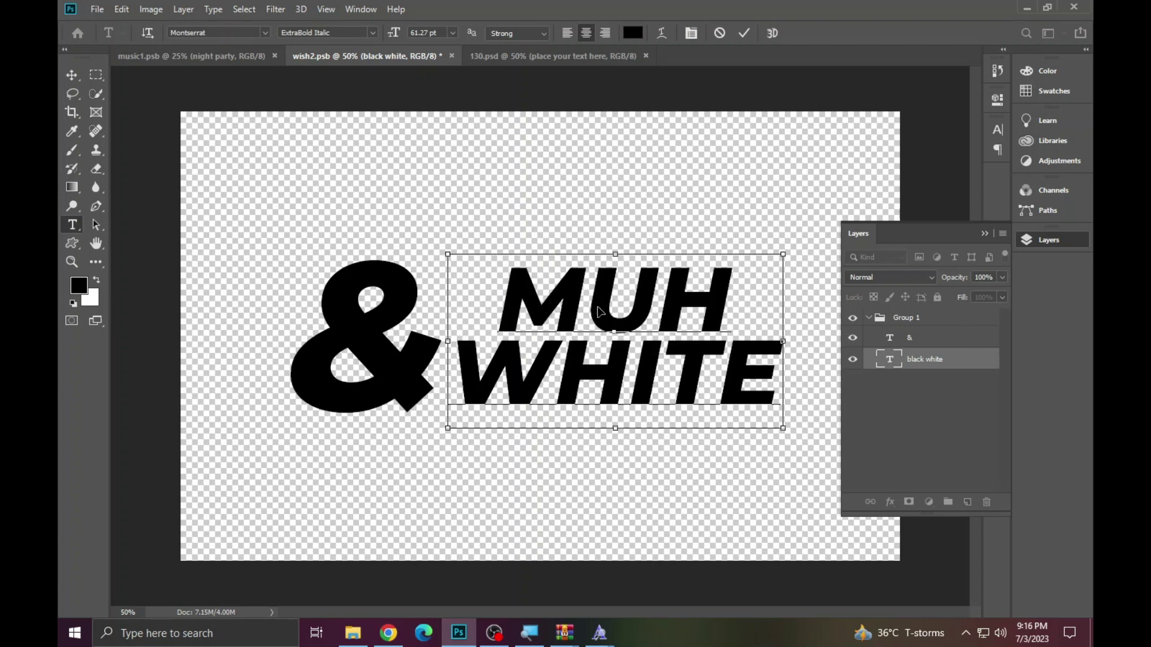
key("ctrl+a")
left_click(626, 295)
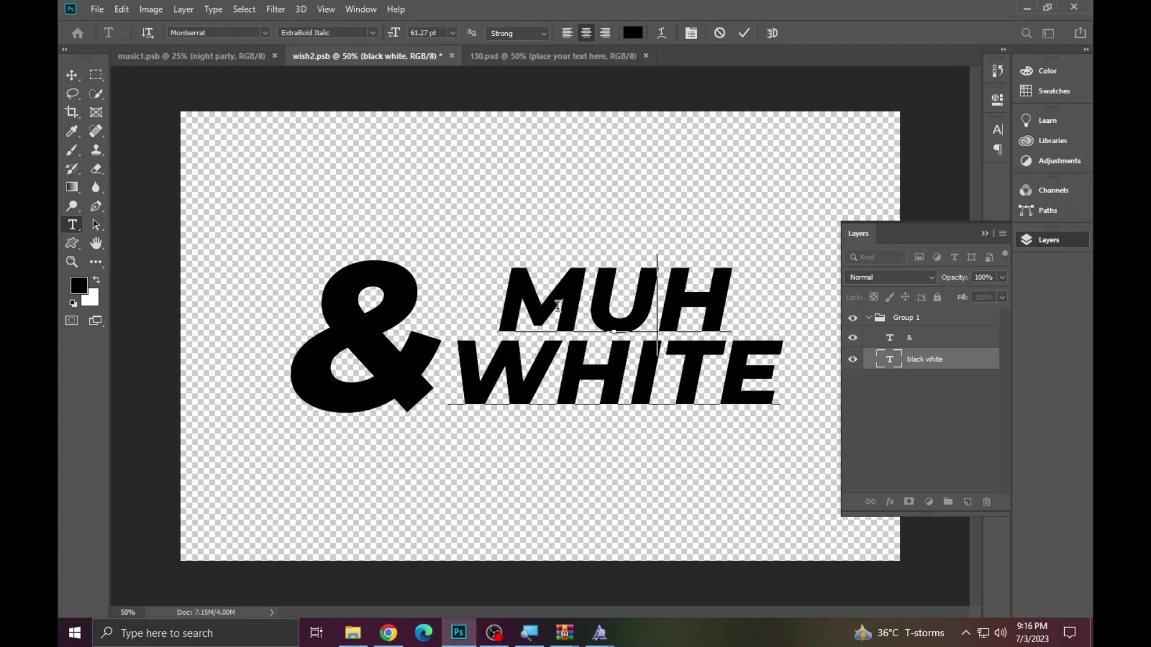
left_click_drag(500, 299, 845, 317)
type("AZHAR")
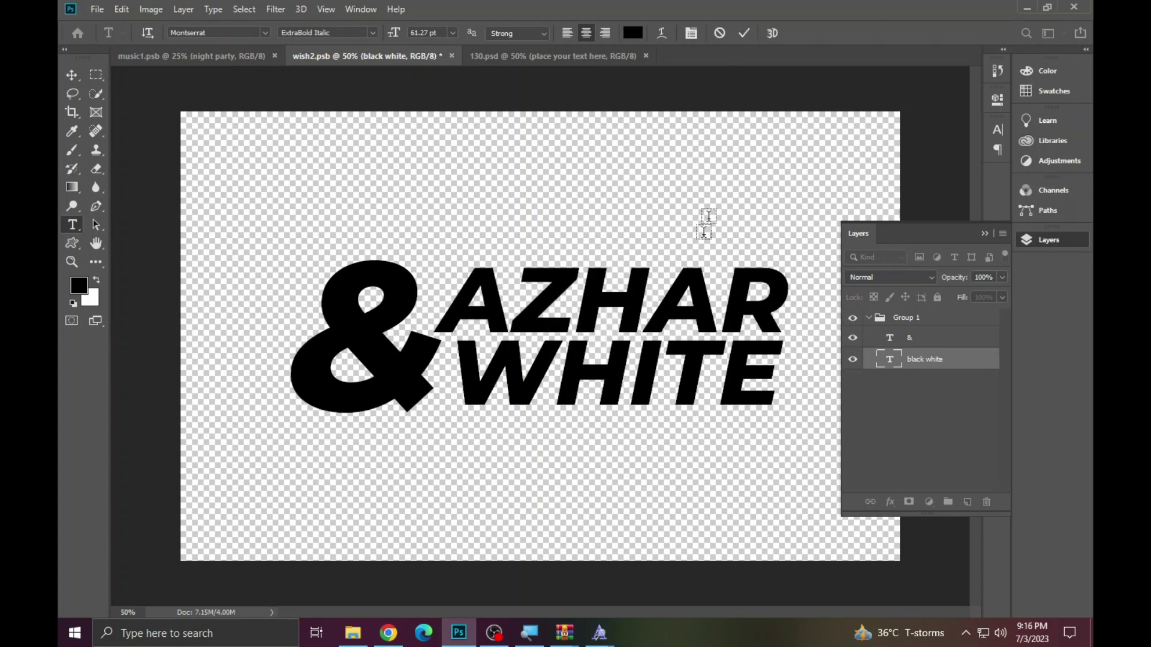
double_click(660, 390)
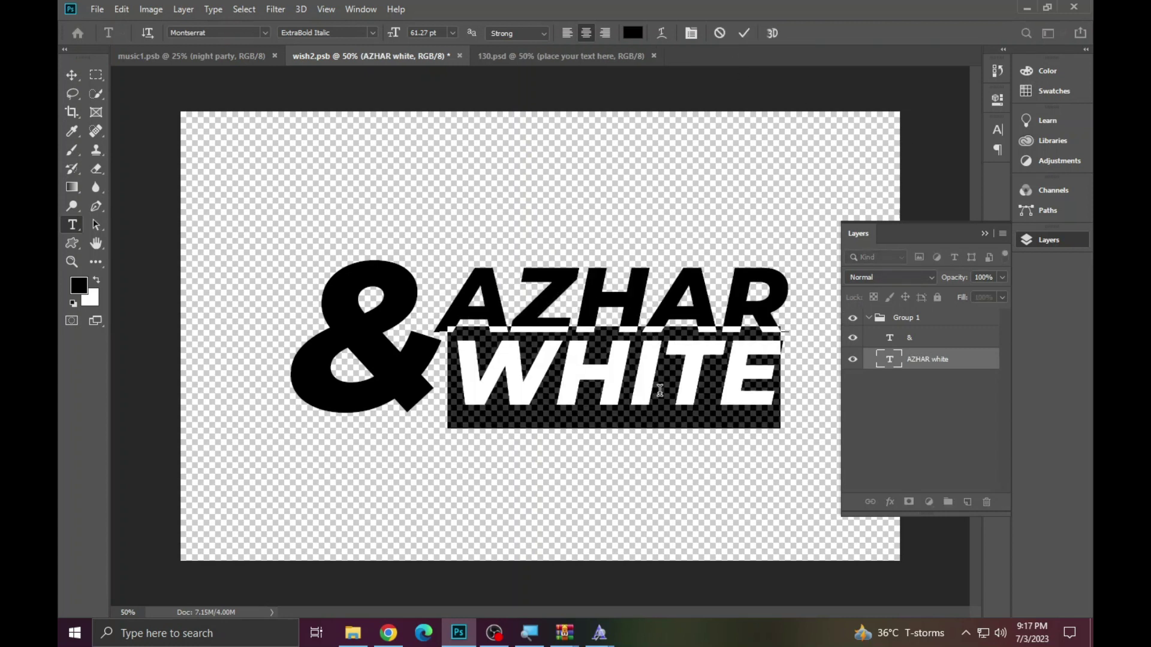
type("SHAKIL")
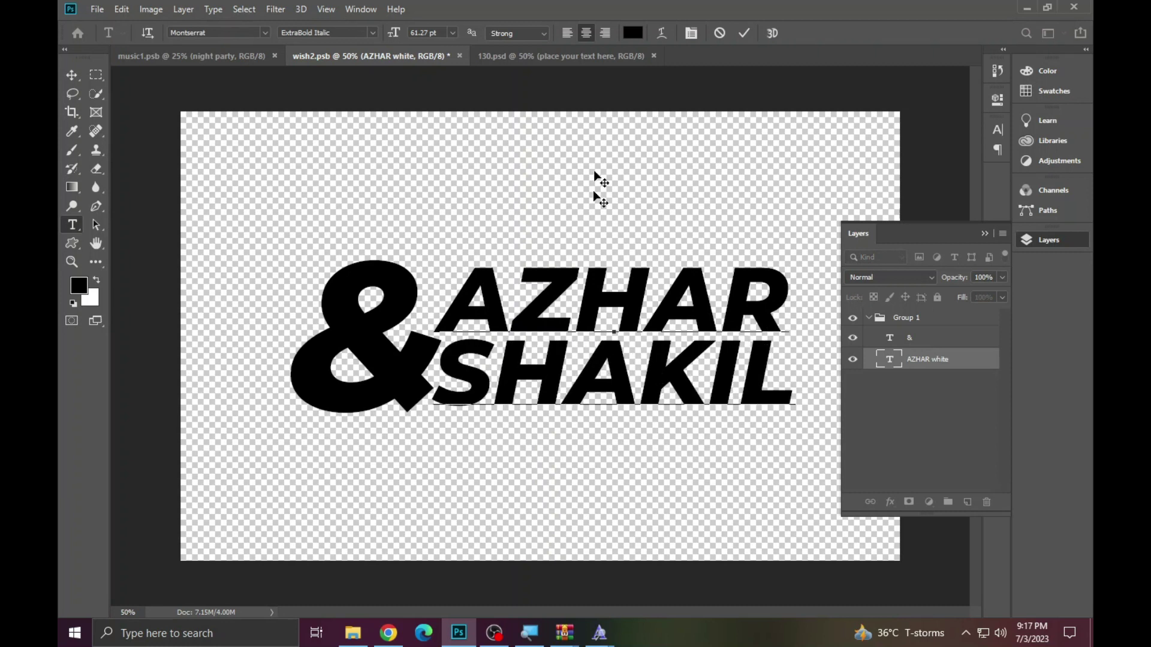
left_click(744, 33)
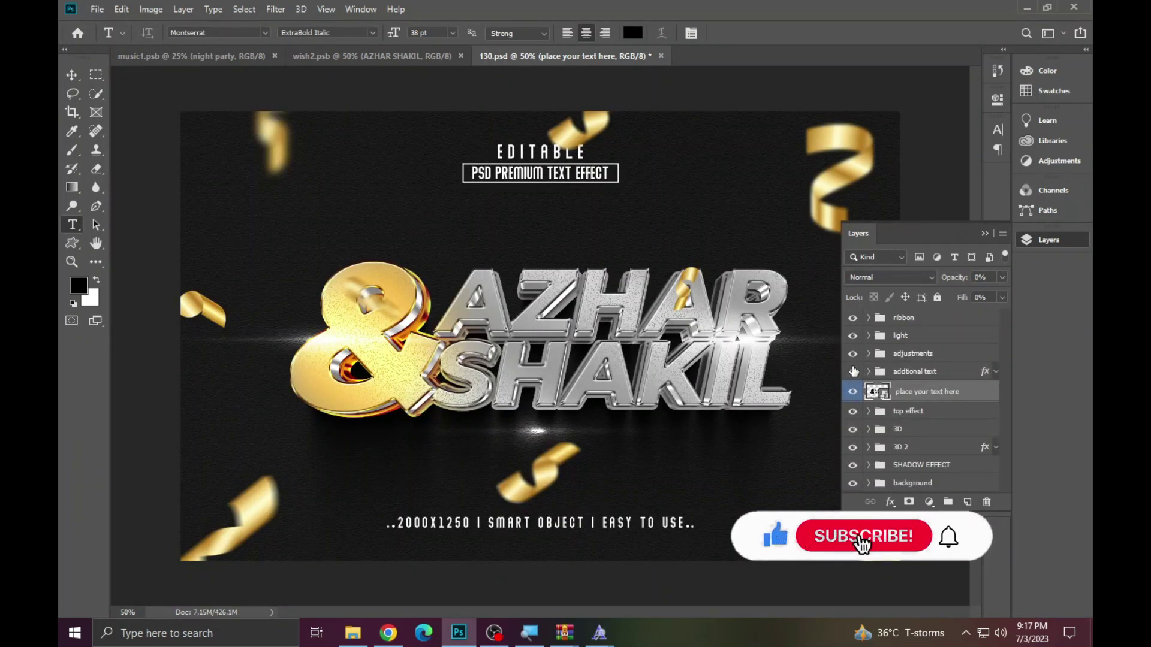
Hide the EDITABLE / PSD PREMIUM TEXT EFFECT caption, then close wish2.psb and 130.psd unsaved.
left_click(852, 372)
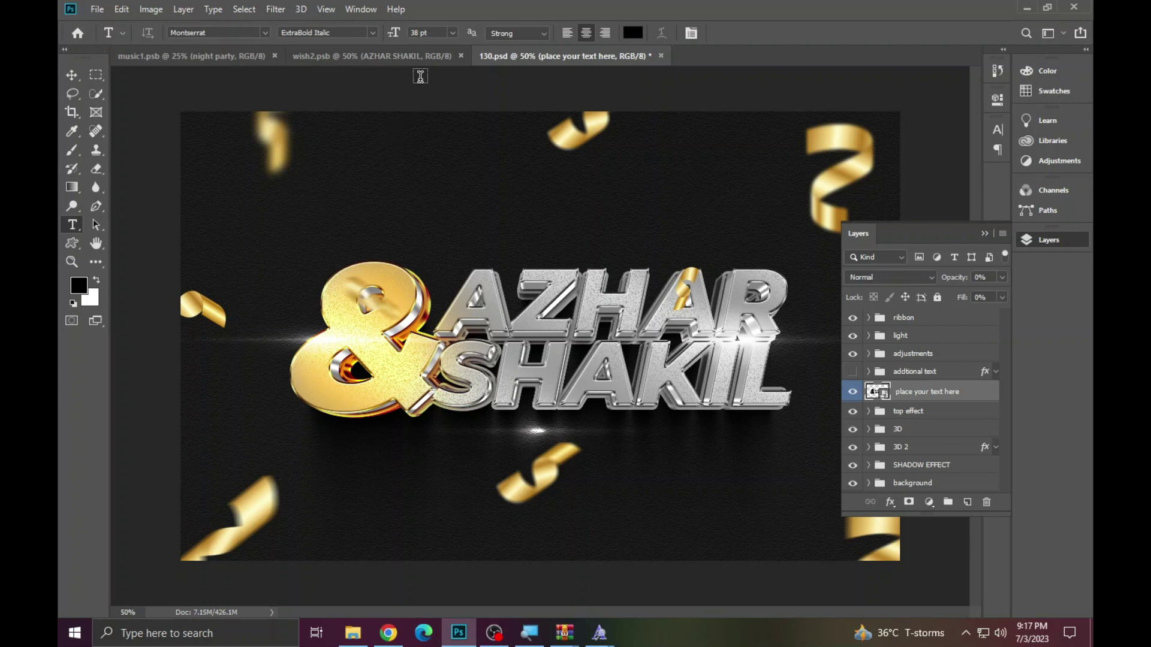
left_click(461, 56)
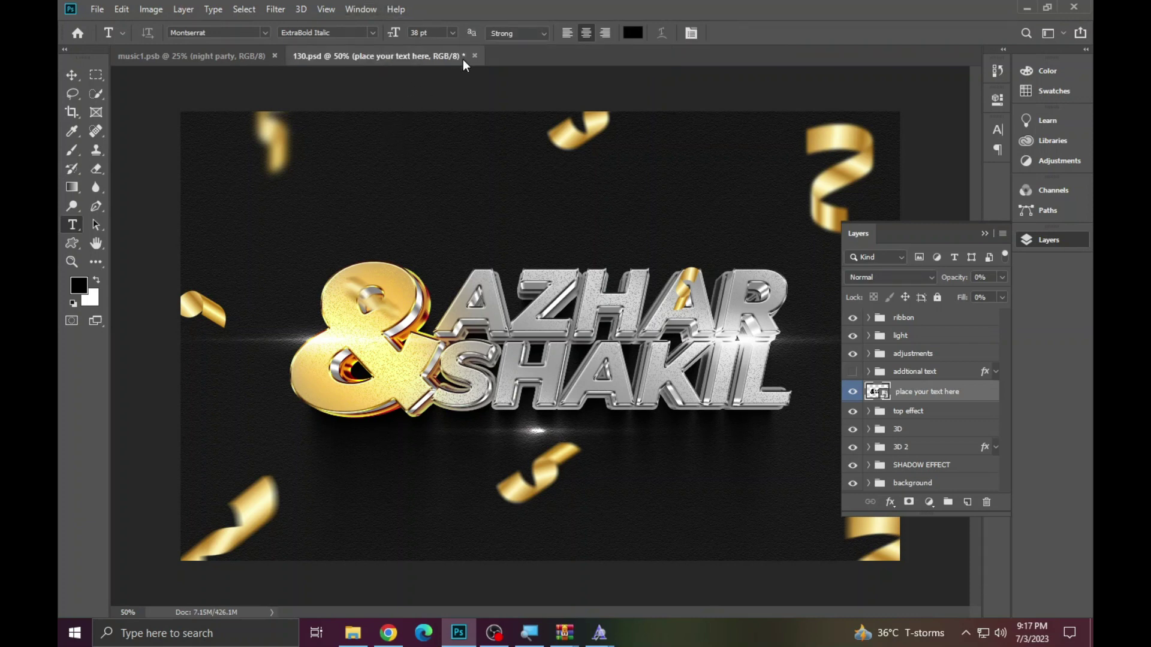
left_click(475, 56)
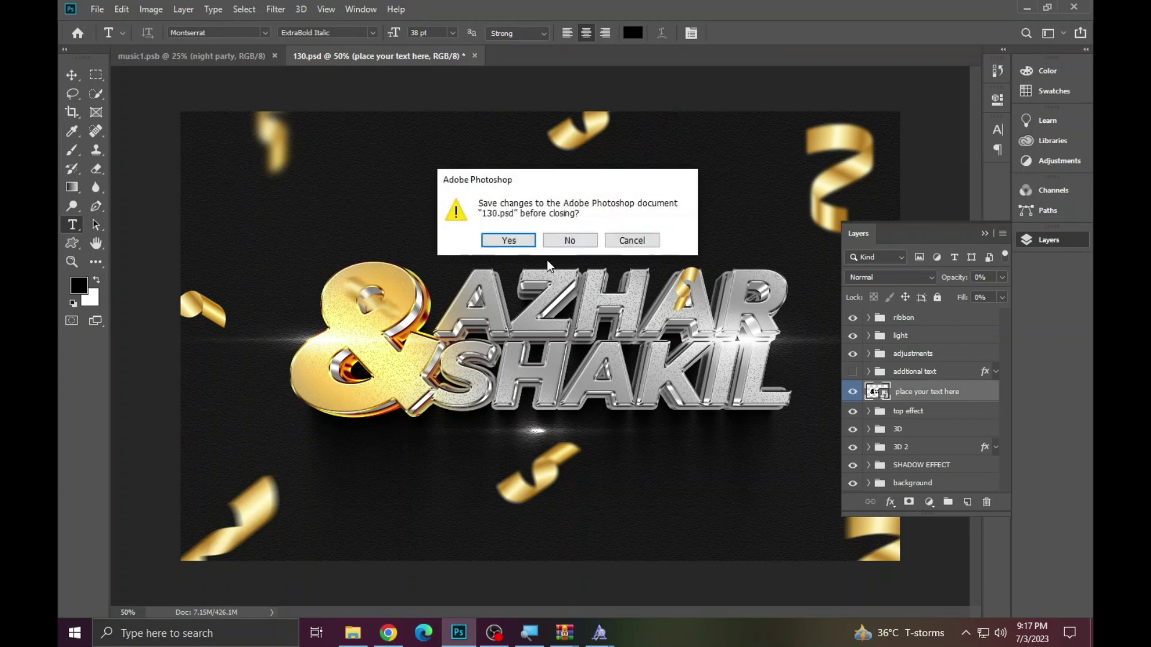
left_click(570, 239)
Return to the template folder in File Explorer, selecting and then deselecting all files.
left_click(353, 633)
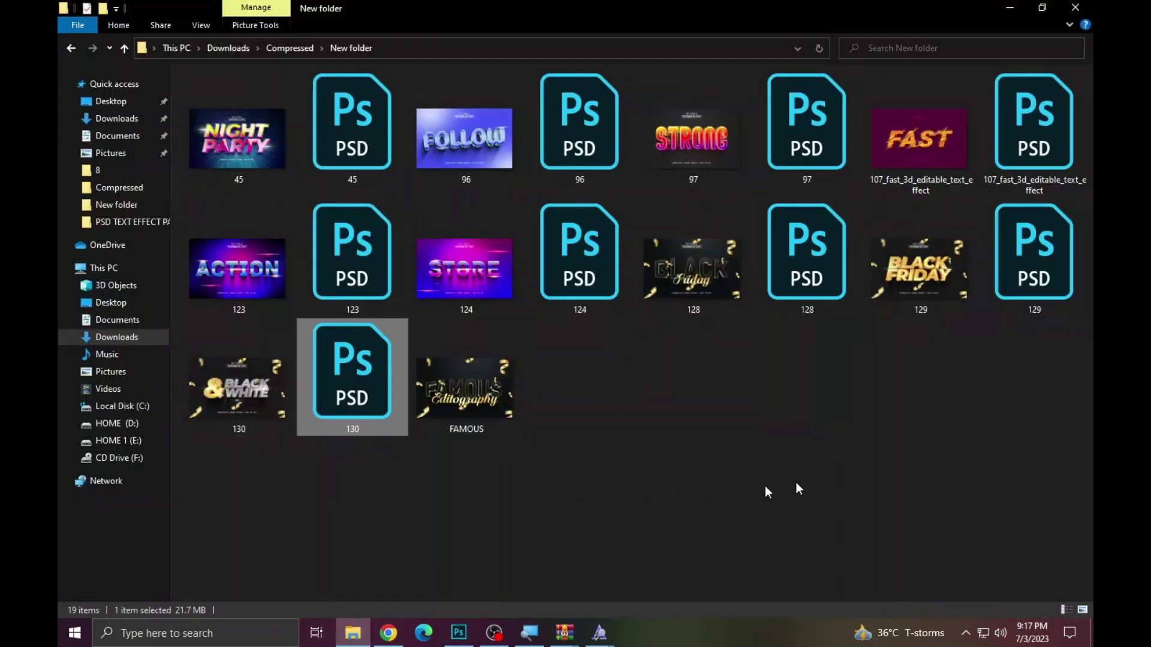
key("ctrl+a")
left_click(586, 433)
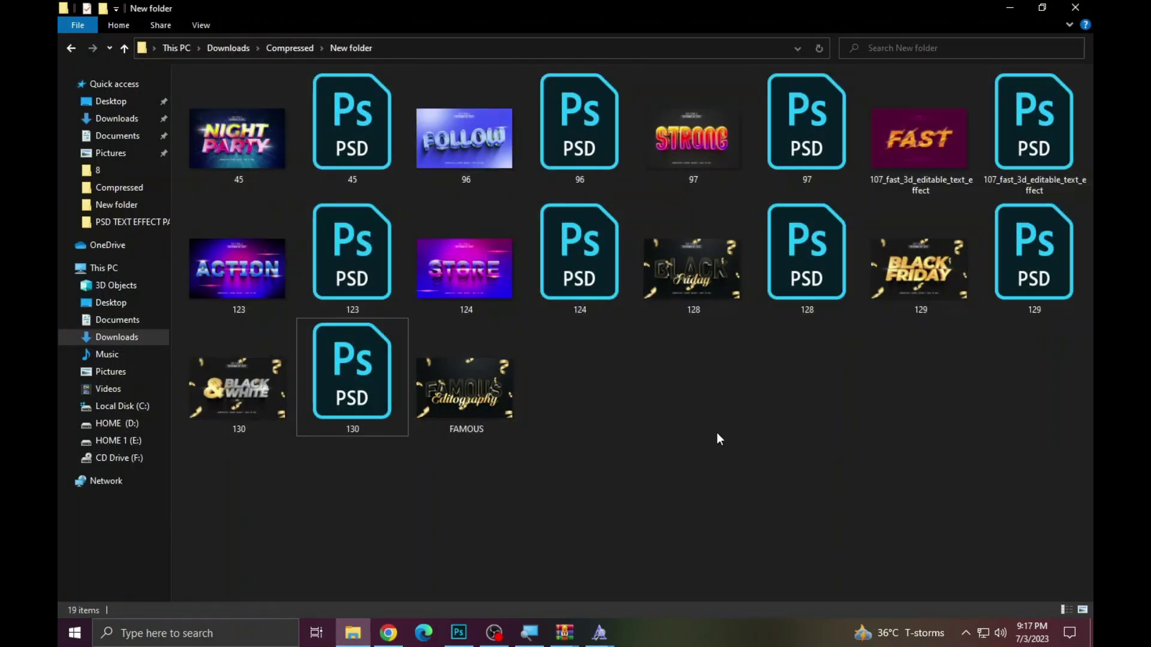